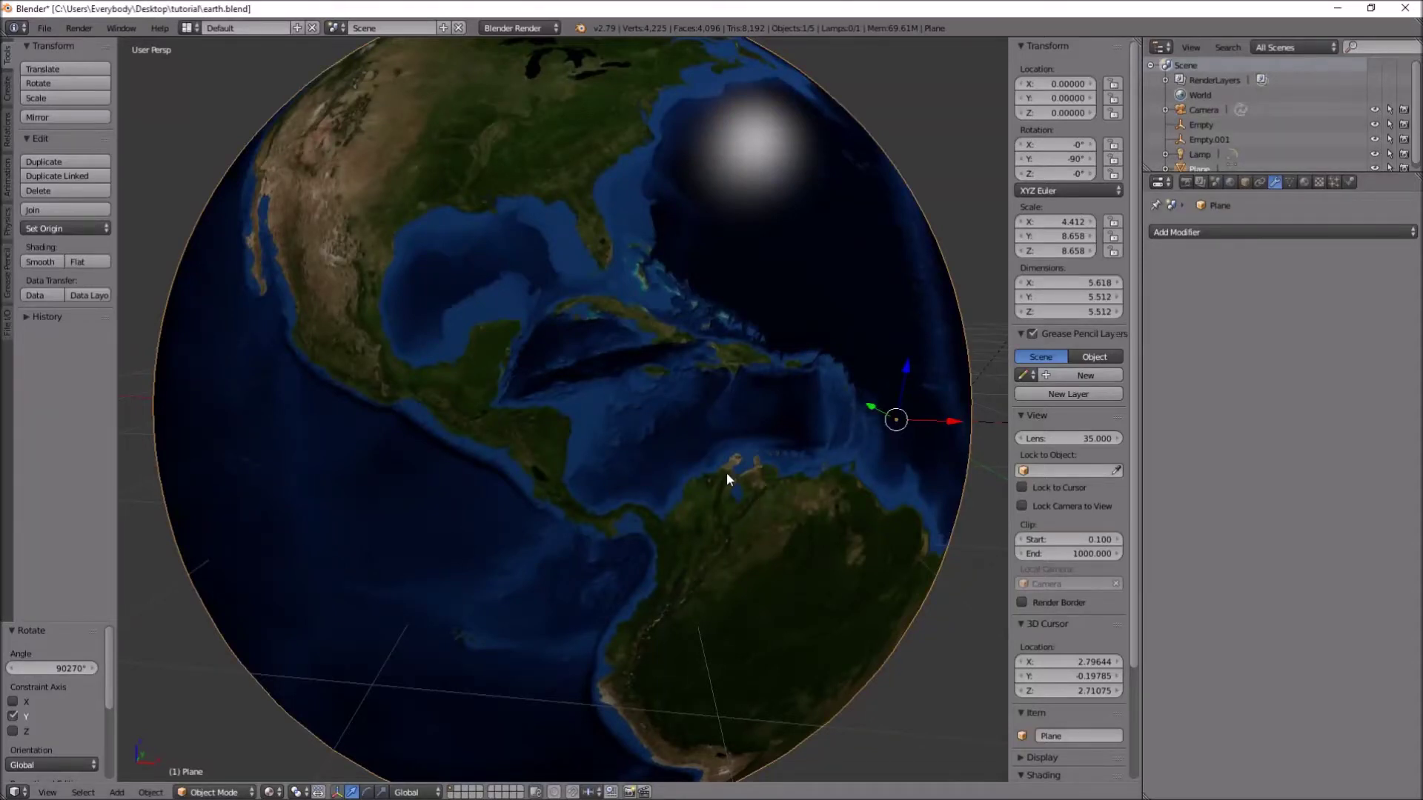
{"action": "middle_click_drag", "start_coordinate": [726, 473], "coordinate": [824, 463]}
{"action": "scroll", "coordinate": [629, 476], "scroll_direction": "down", "scroll_amount": 3}
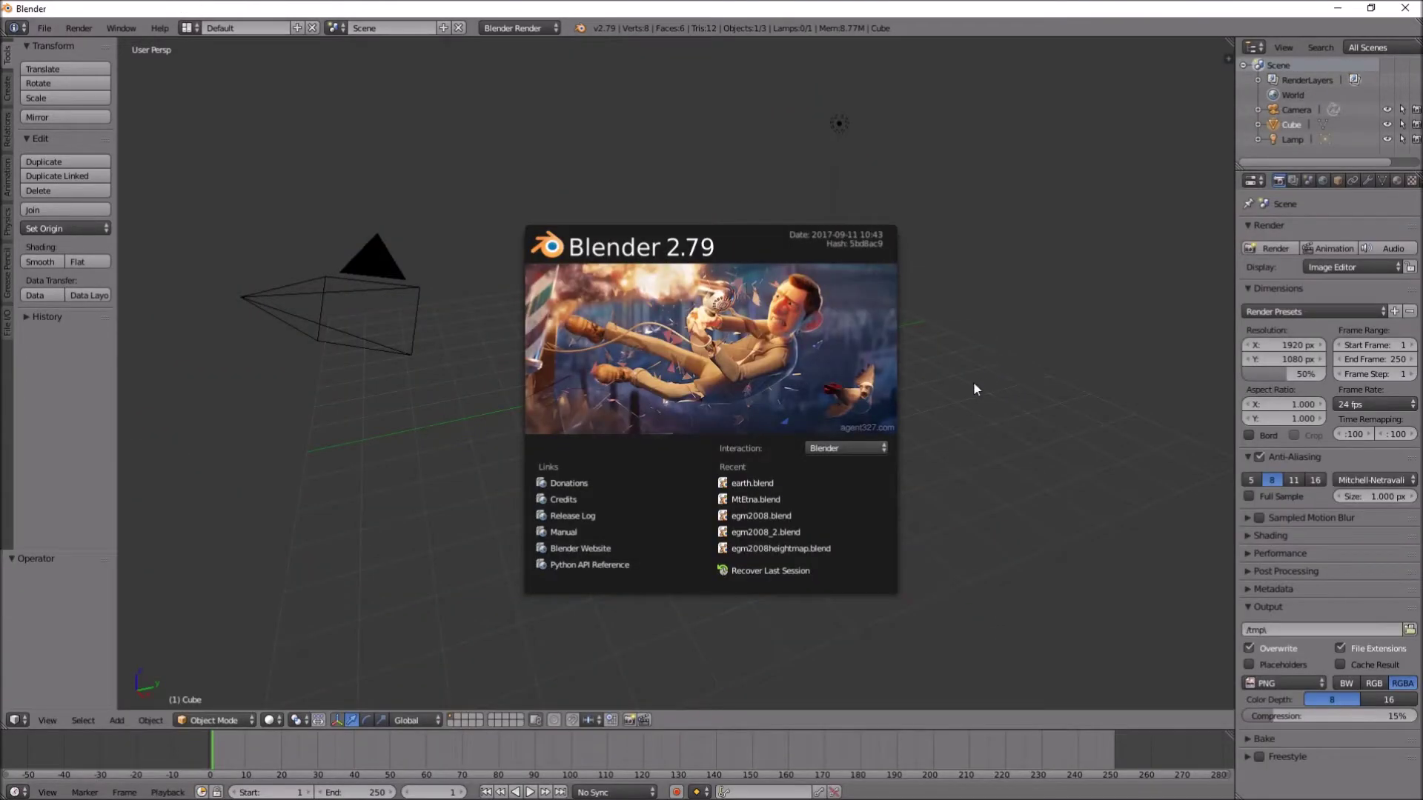
Dismiss the splash screen and delete the default cube from the new scene.
{"action": "left_click", "coordinate": [1002, 388]}
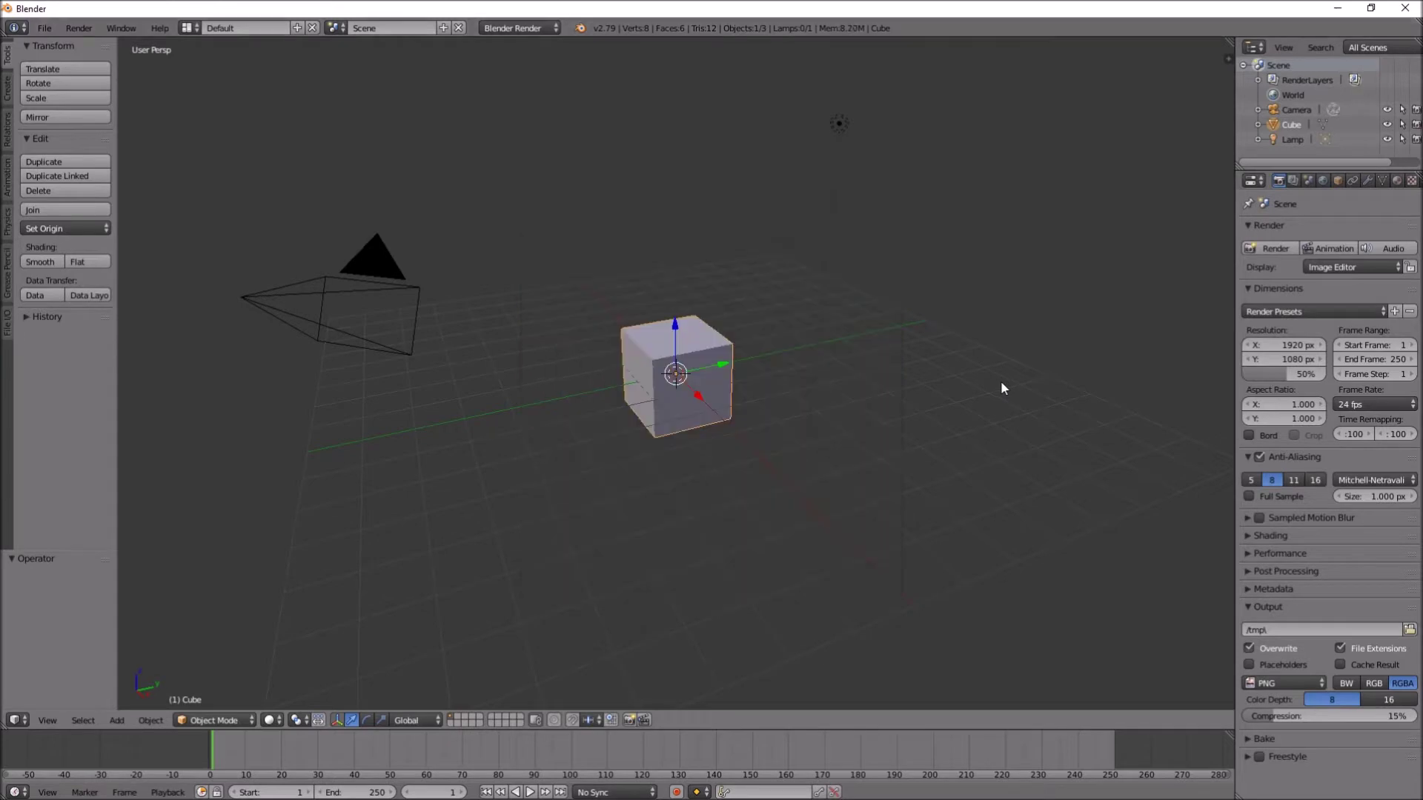
{"action": "key", "text": "x"}
{"action": "left_click", "coordinate": [888, 388]}
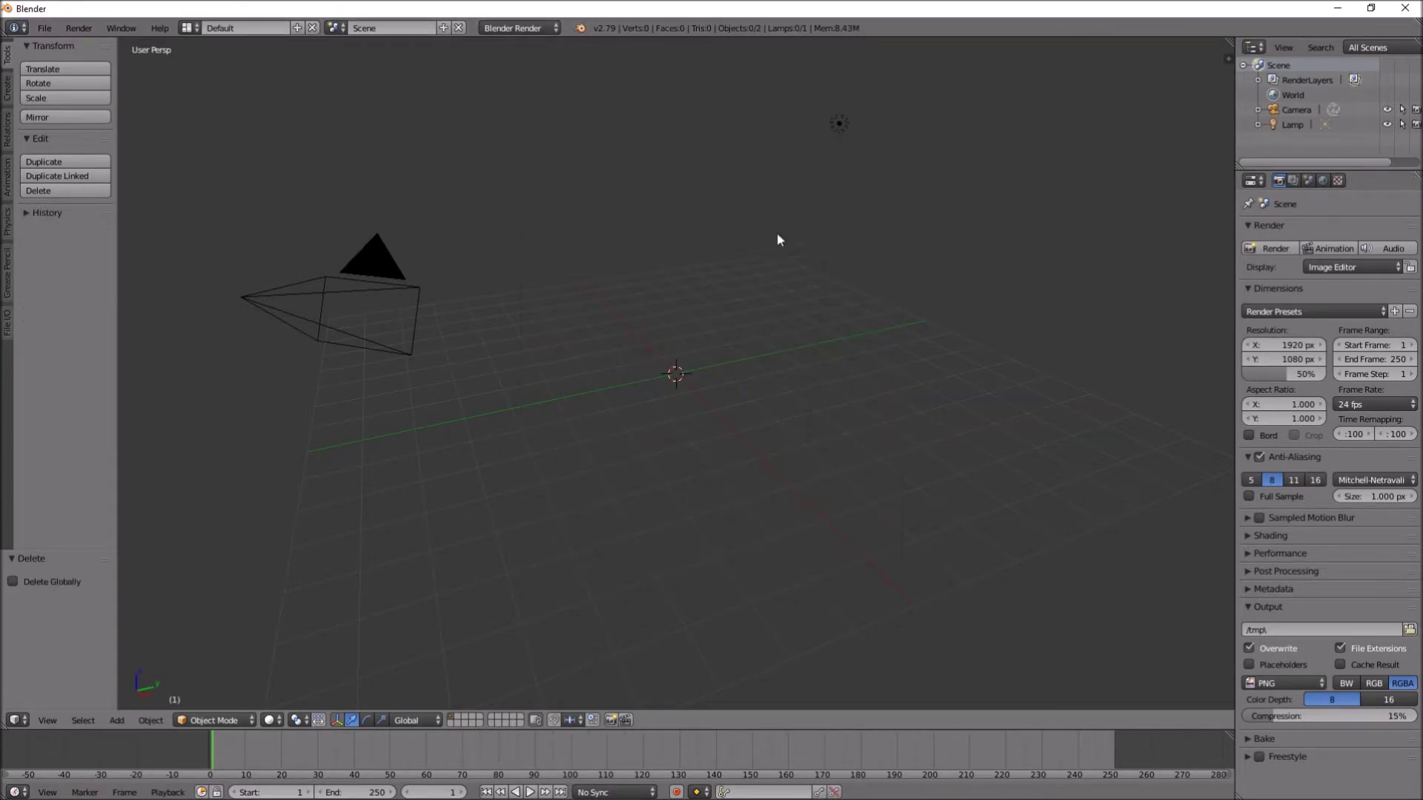
Add a plane mesh at the scene origin and display the viewport in wireframe.
{"action": "middle_click_drag", "start_coordinate": [778, 235], "coordinate": [777, 378]}
{"action": "key", "text": "shift+a"}
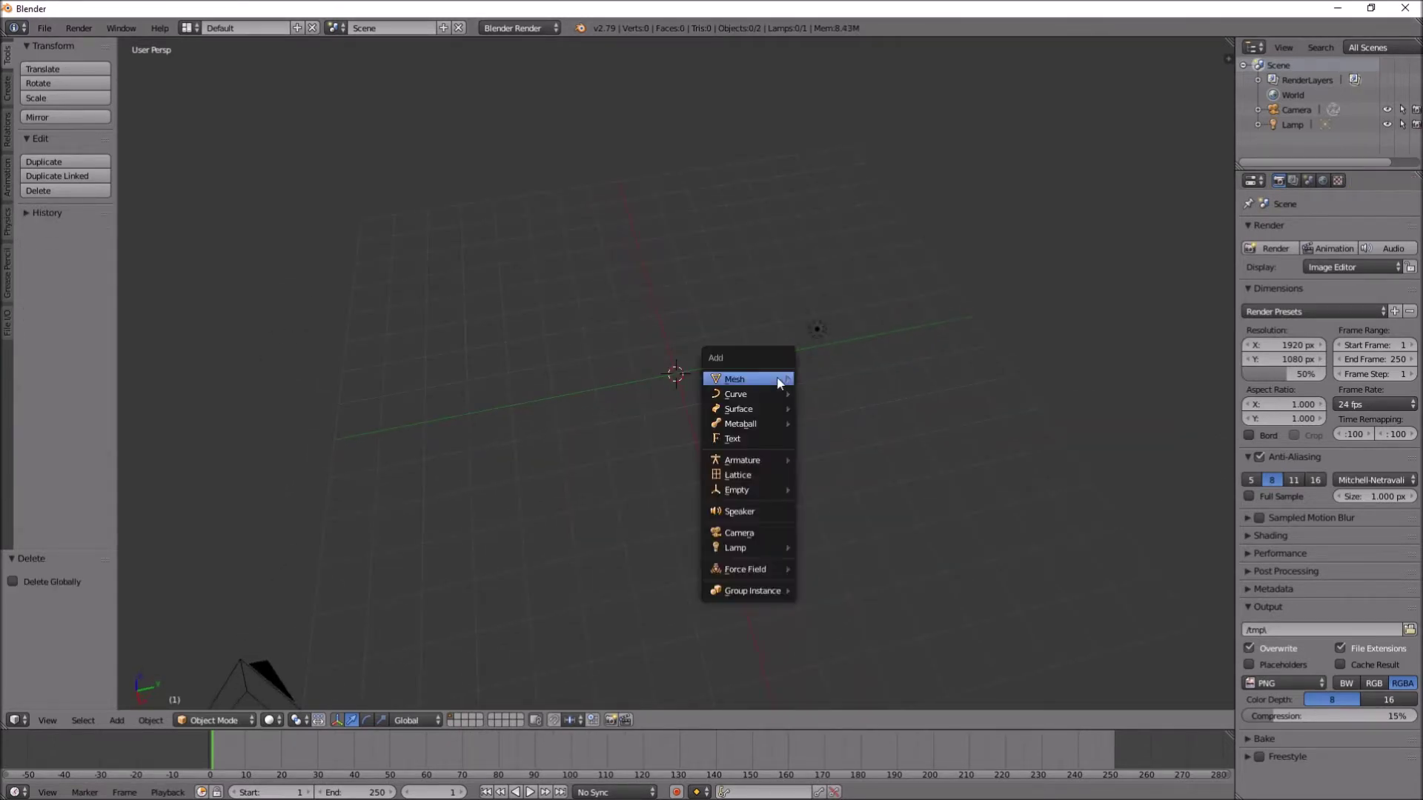
{"action": "mouse_move", "coordinate": [774, 380]}
{"action": "left_click", "coordinate": [828, 379]}
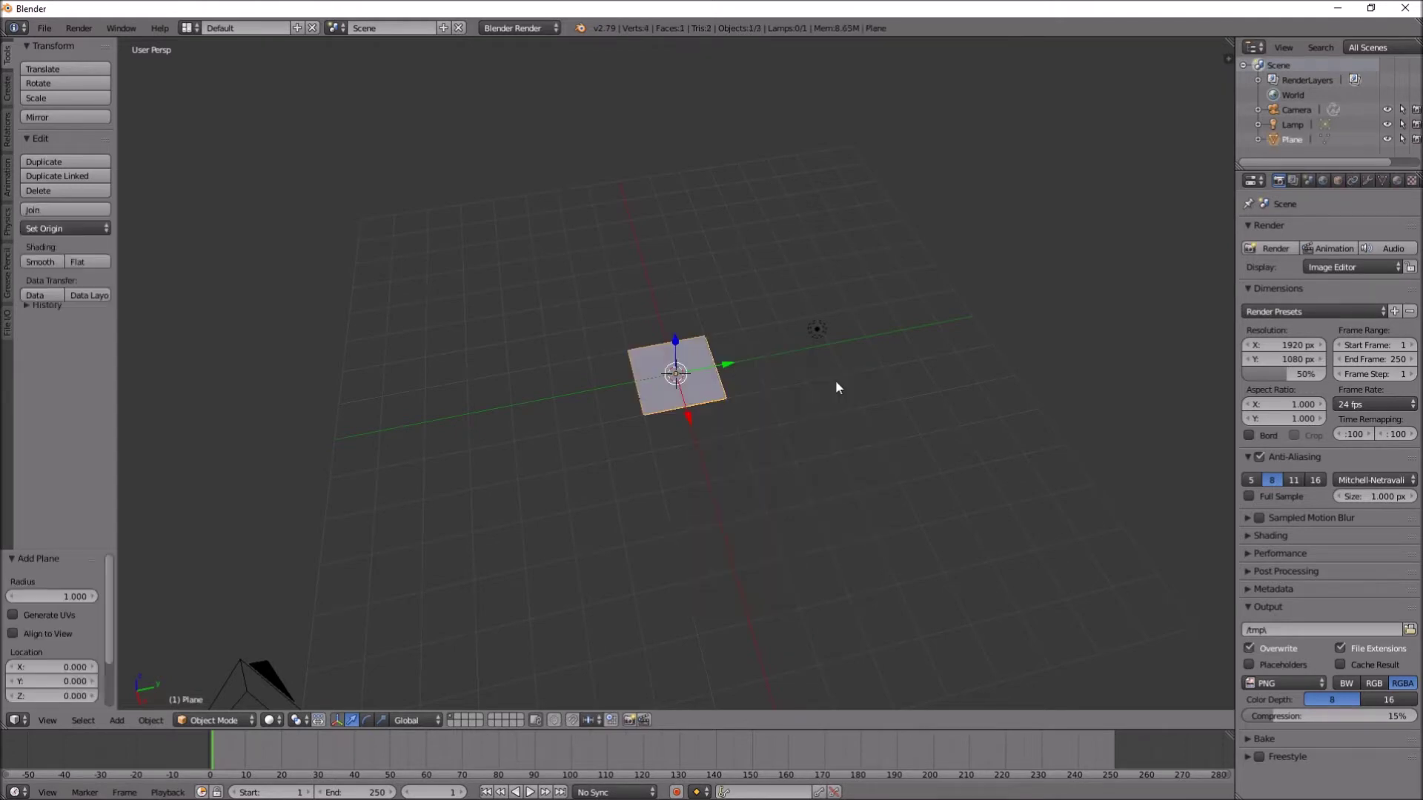
{"action": "scroll", "coordinate": [698, 400], "scroll_direction": "up", "scroll_amount": 4}
{"action": "scroll", "coordinate": [697, 398], "scroll_direction": "up", "scroll_amount": 1}
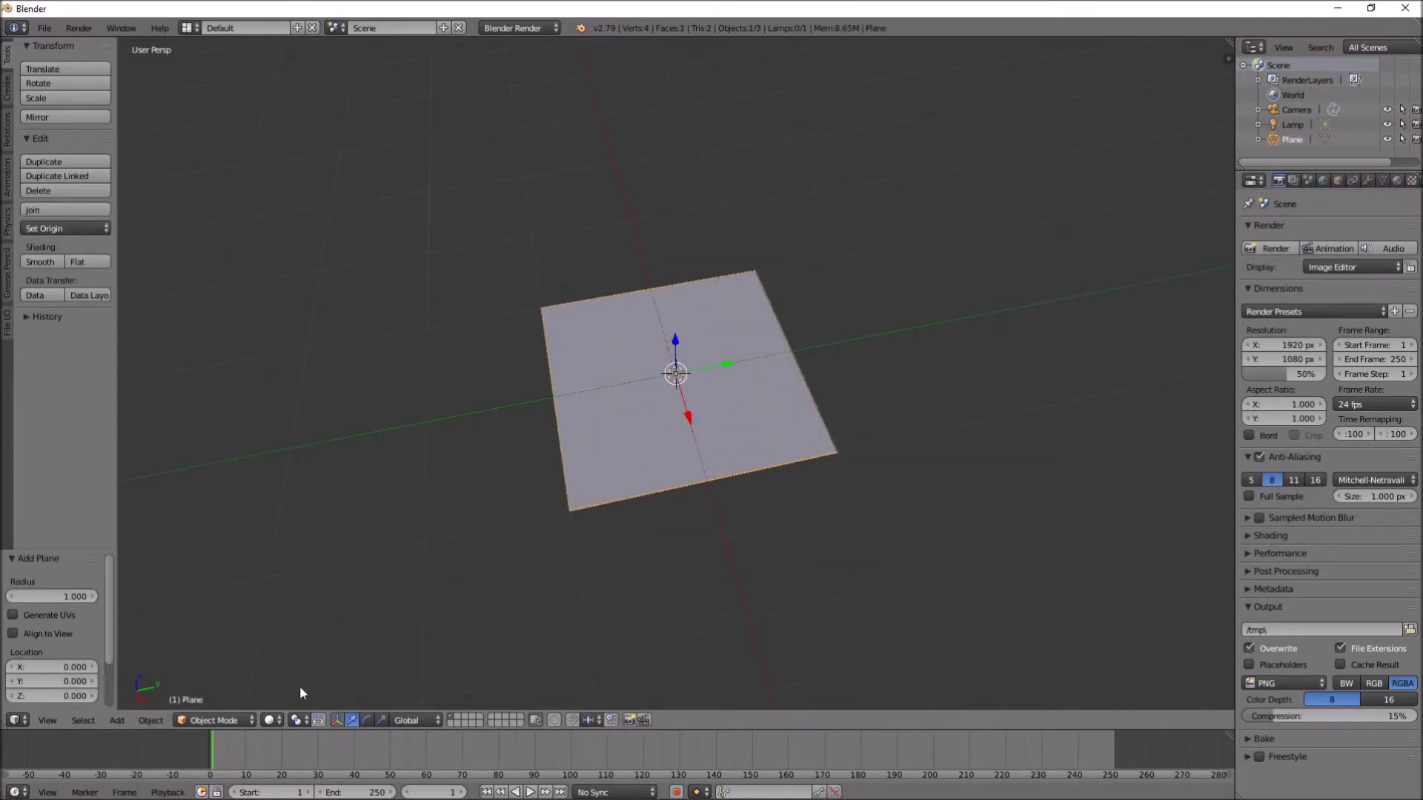
{"action": "left_click", "coordinate": [278, 720]}
{"action": "left_click", "coordinate": [317, 687]}
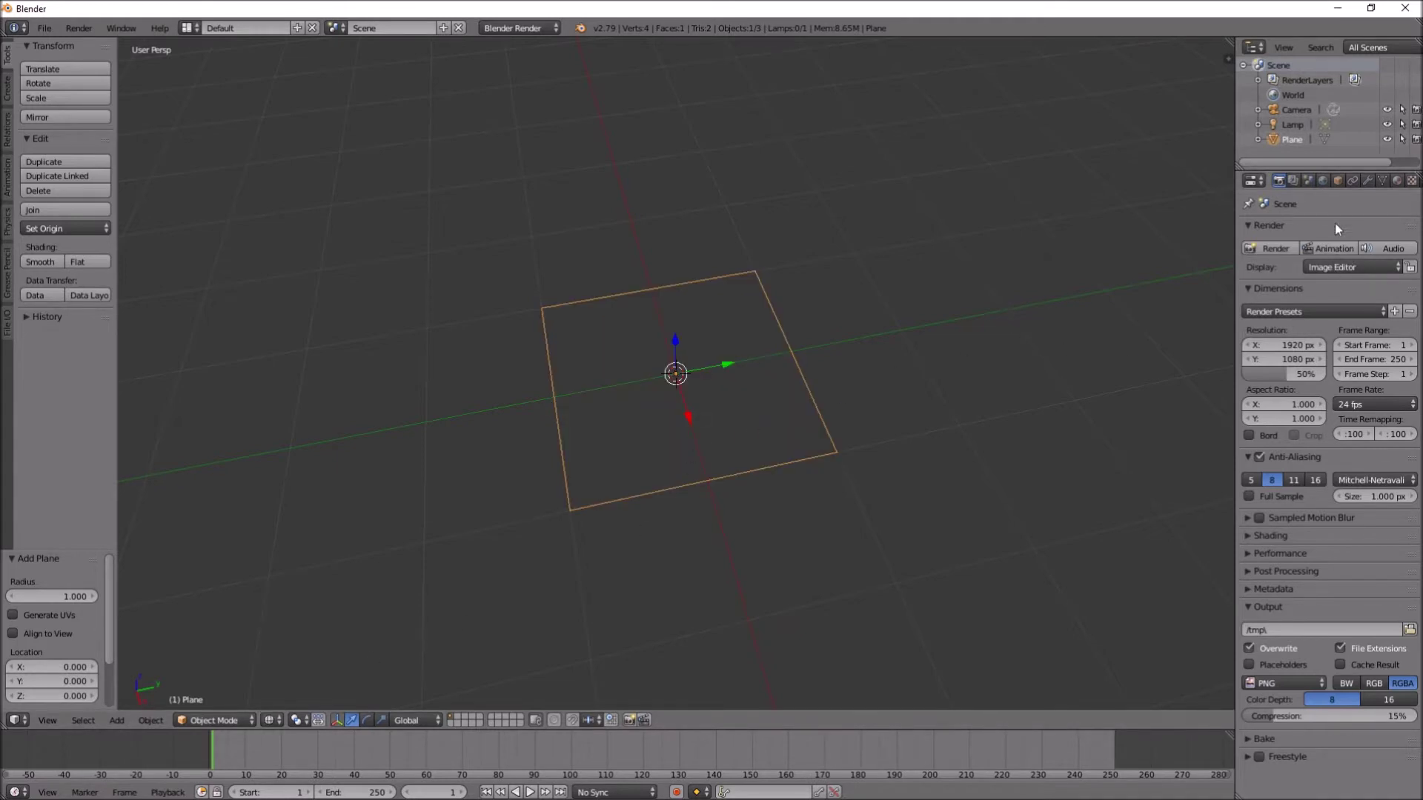
Add a Subdivision Surface modifier to the plane and set its type to Simple.
{"action": "left_click", "coordinate": [1368, 181]}
{"action": "left_click", "coordinate": [1315, 229]}
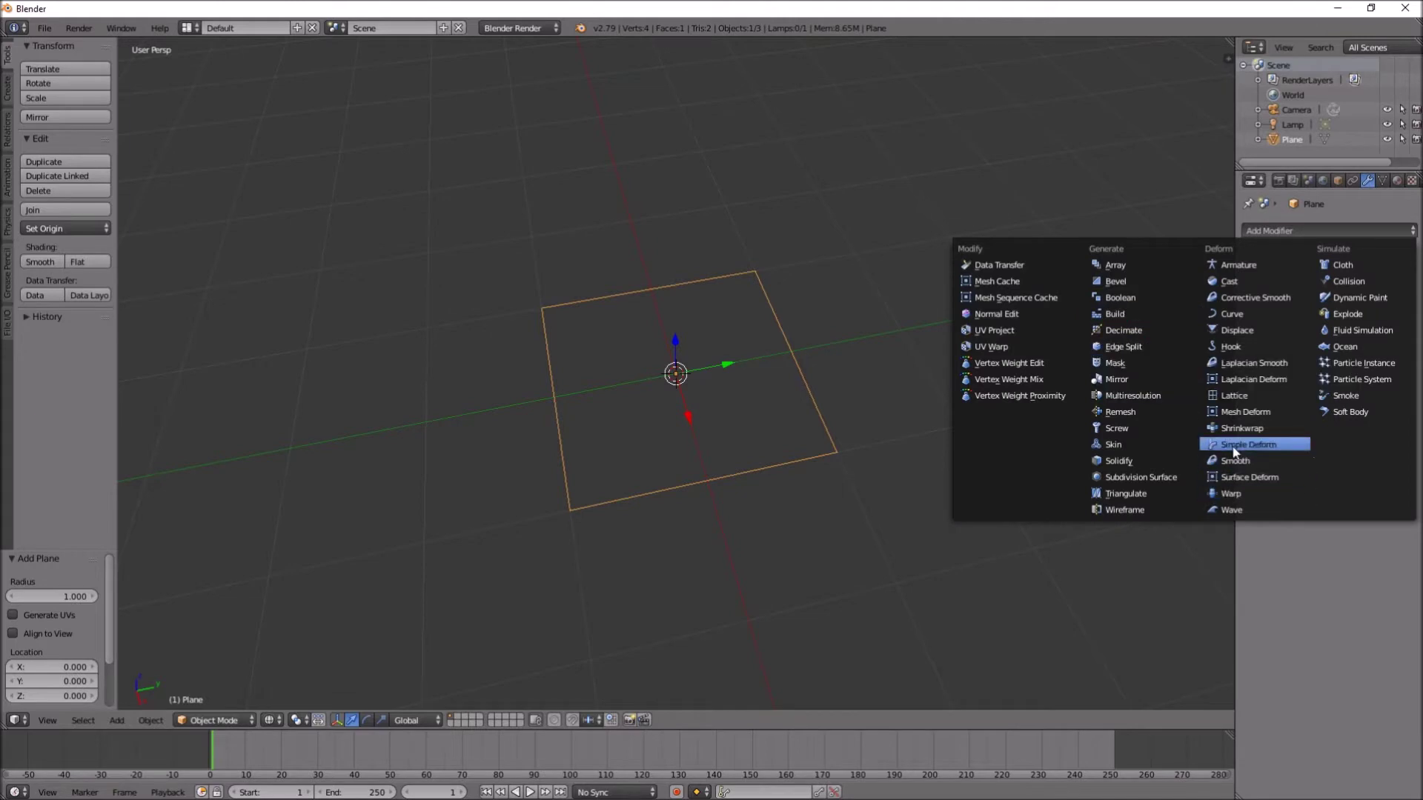
{"action": "left_click", "coordinate": [1124, 479]}
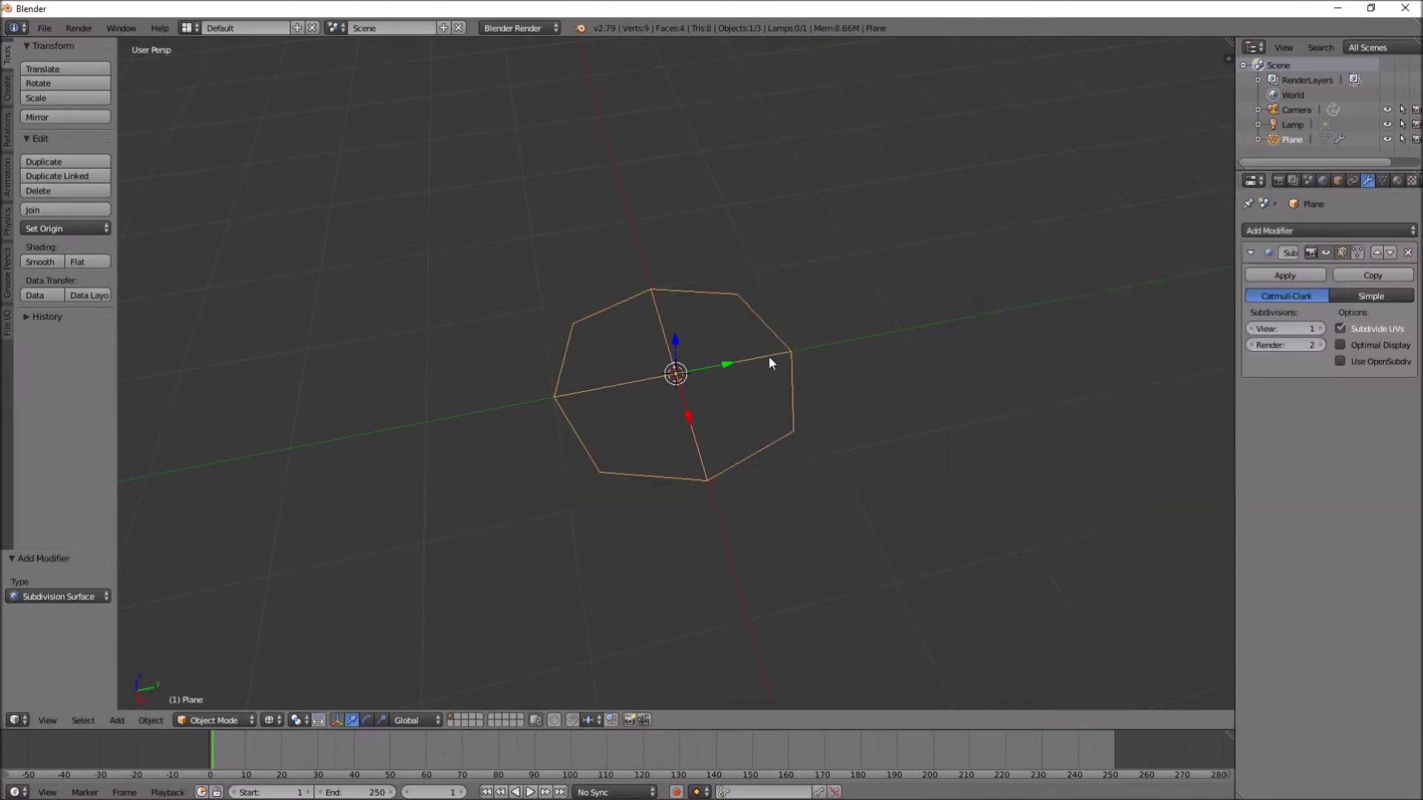
{"action": "left_click", "coordinate": [1383, 298]}
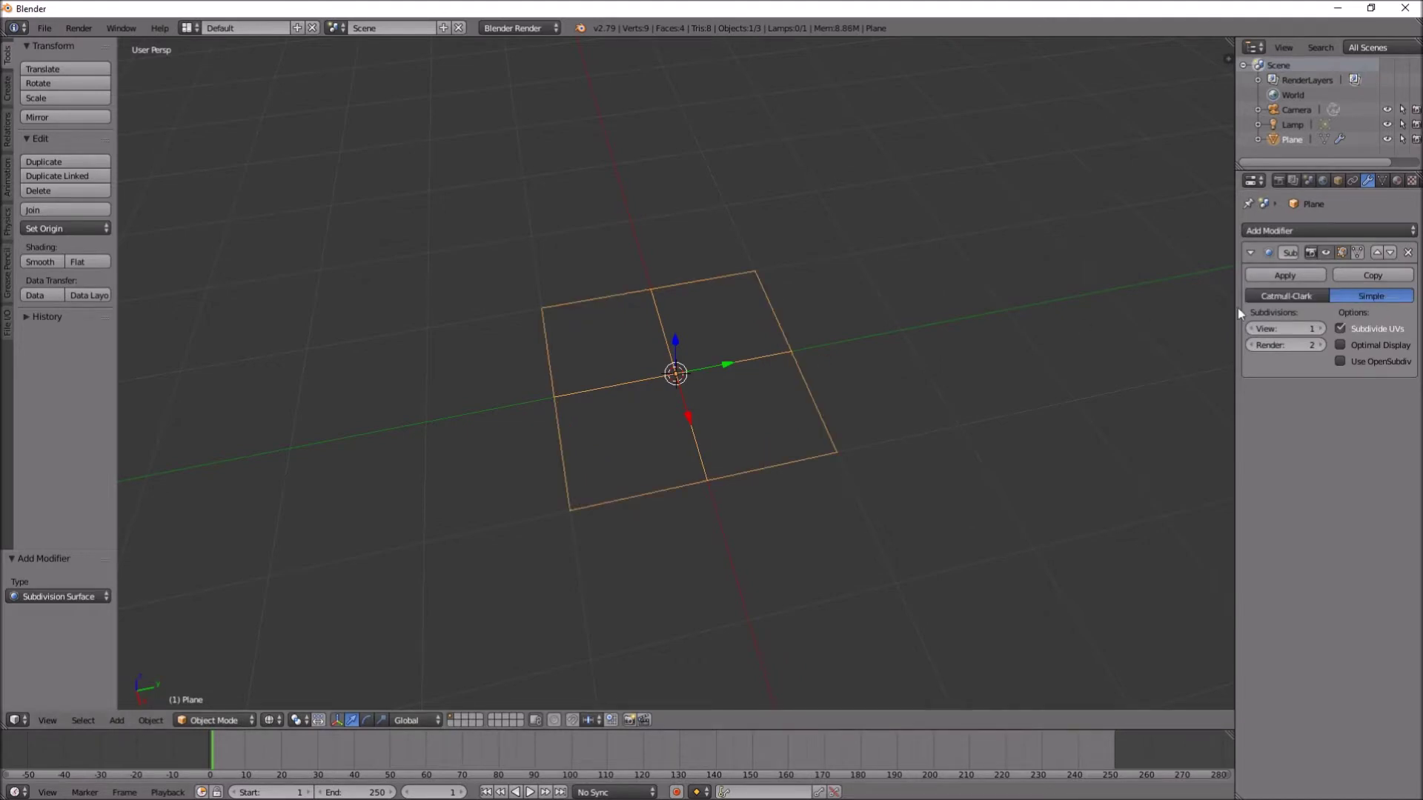
Widen the modifier settings area, raise the view subdivisions to 6 and apply the modifier to the plane.
{"action": "left_click_drag", "start_coordinate": [1234, 309], "coordinate": [1072, 309]}
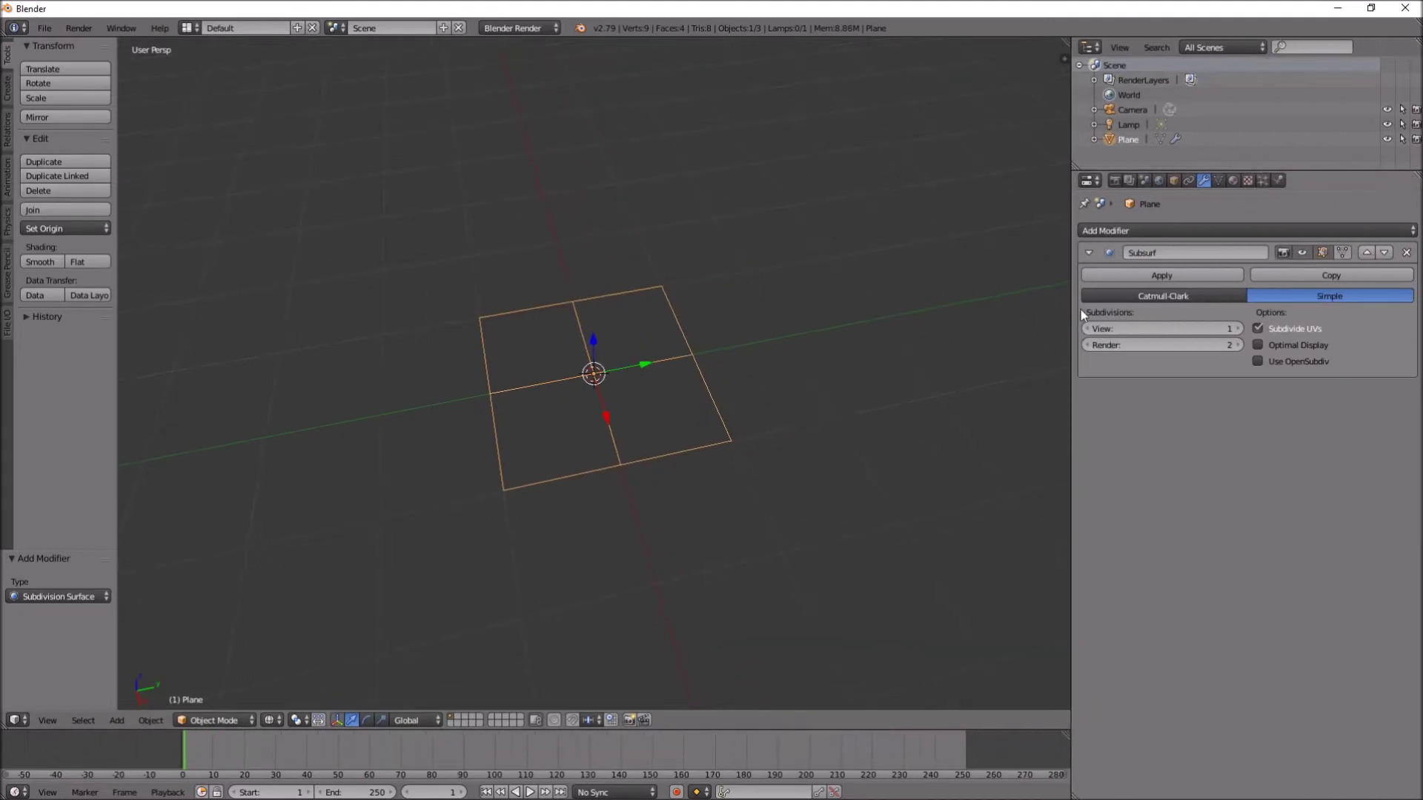
{"action": "left_click", "coordinate": [1237, 330]}
{"action": "left_click", "coordinate": [1237, 329]}
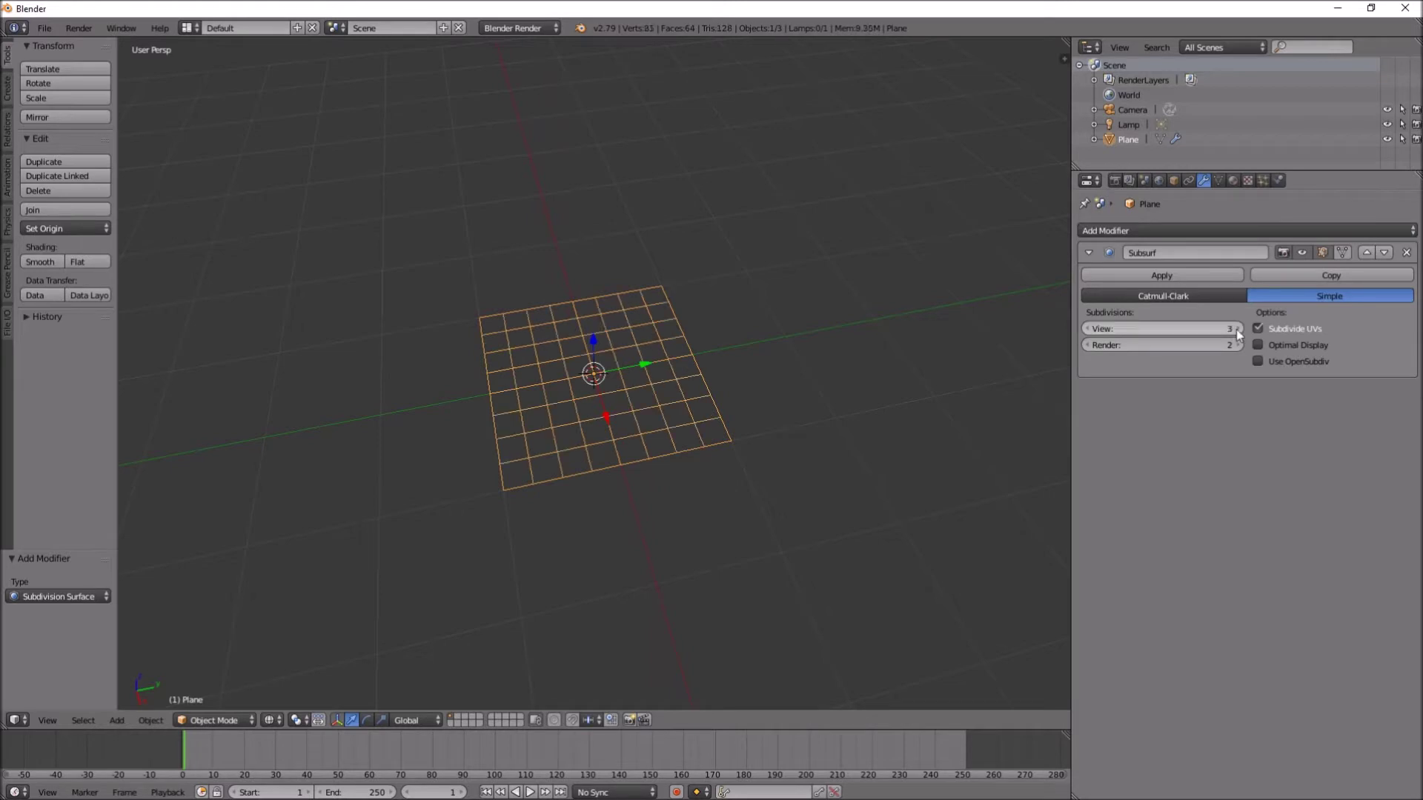
{"action": "left_click", "coordinate": [1237, 329]}
{"action": "left_click", "coordinate": [1237, 329]}
{"action": "left_click", "coordinate": [1237, 329]}
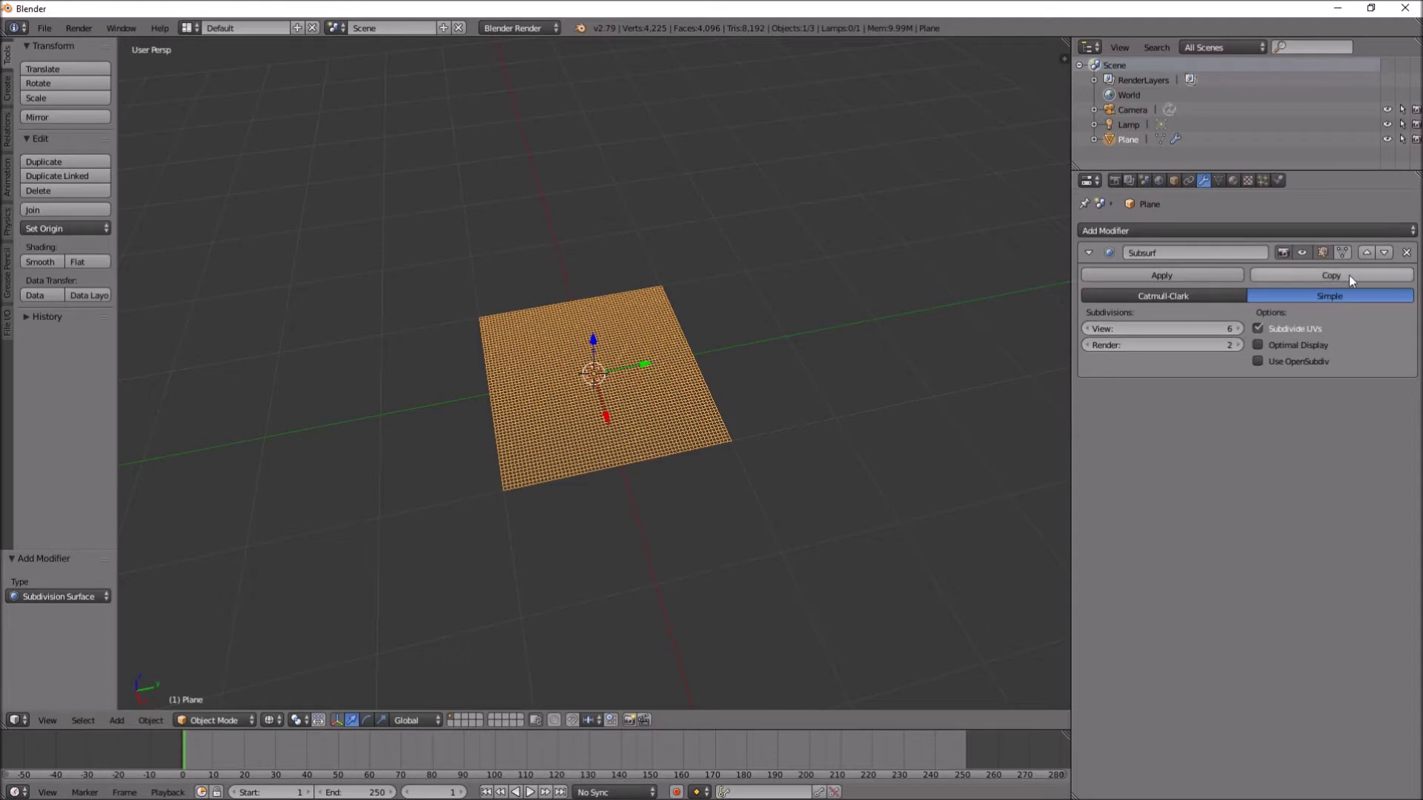
{"action": "left_click", "coordinate": [1181, 279]}
Look at the plane from the top and scale it by 2 along the Y axis.
{"action": "middle_click_drag", "start_coordinate": [822, 387], "coordinate": [815, 441]}
{"action": "key", "text": "KP_7"}
{"action": "scroll", "coordinate": [775, 413], "scroll_direction": "up", "scroll_amount": 4}
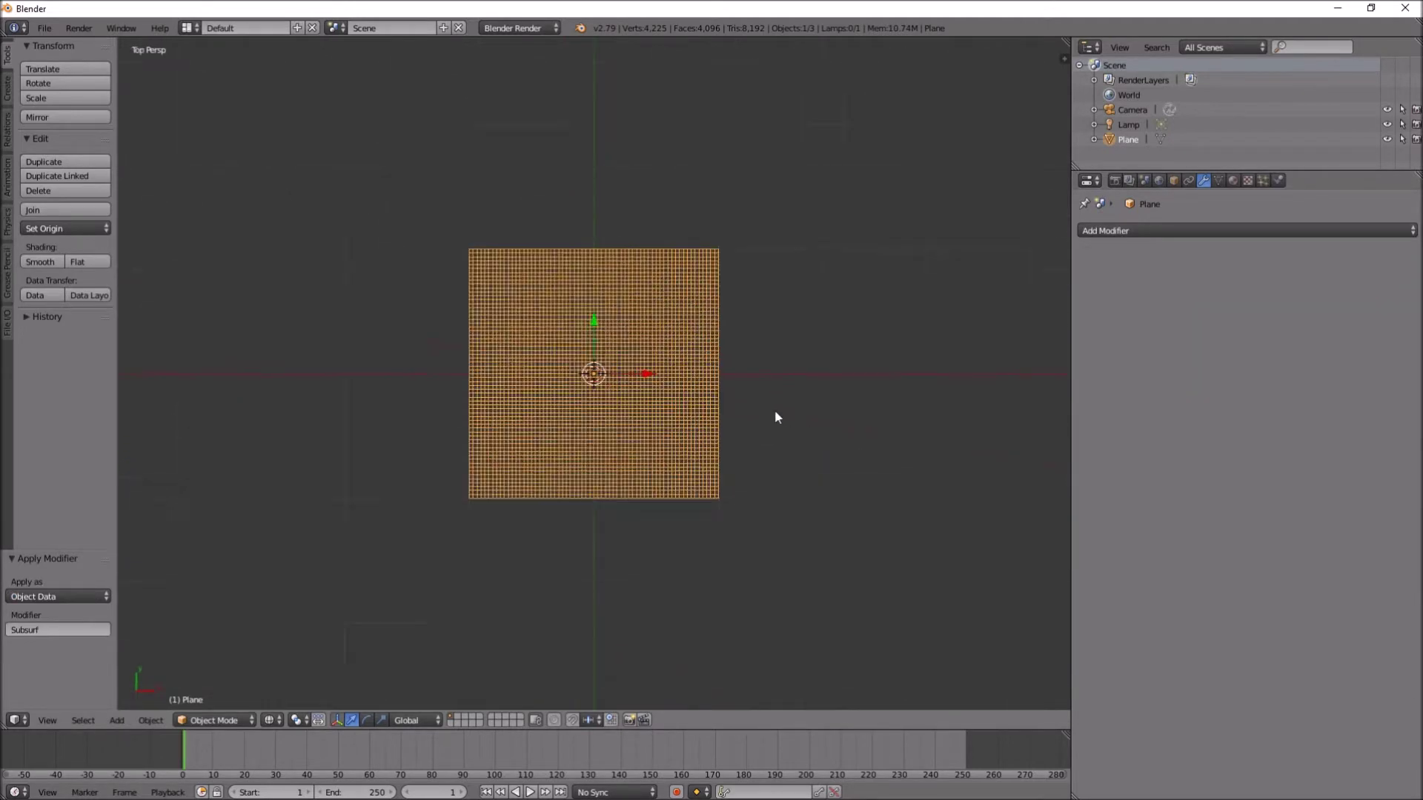
{"action": "scroll", "coordinate": [771, 420], "scroll_direction": "down", "scroll_amount": 3}
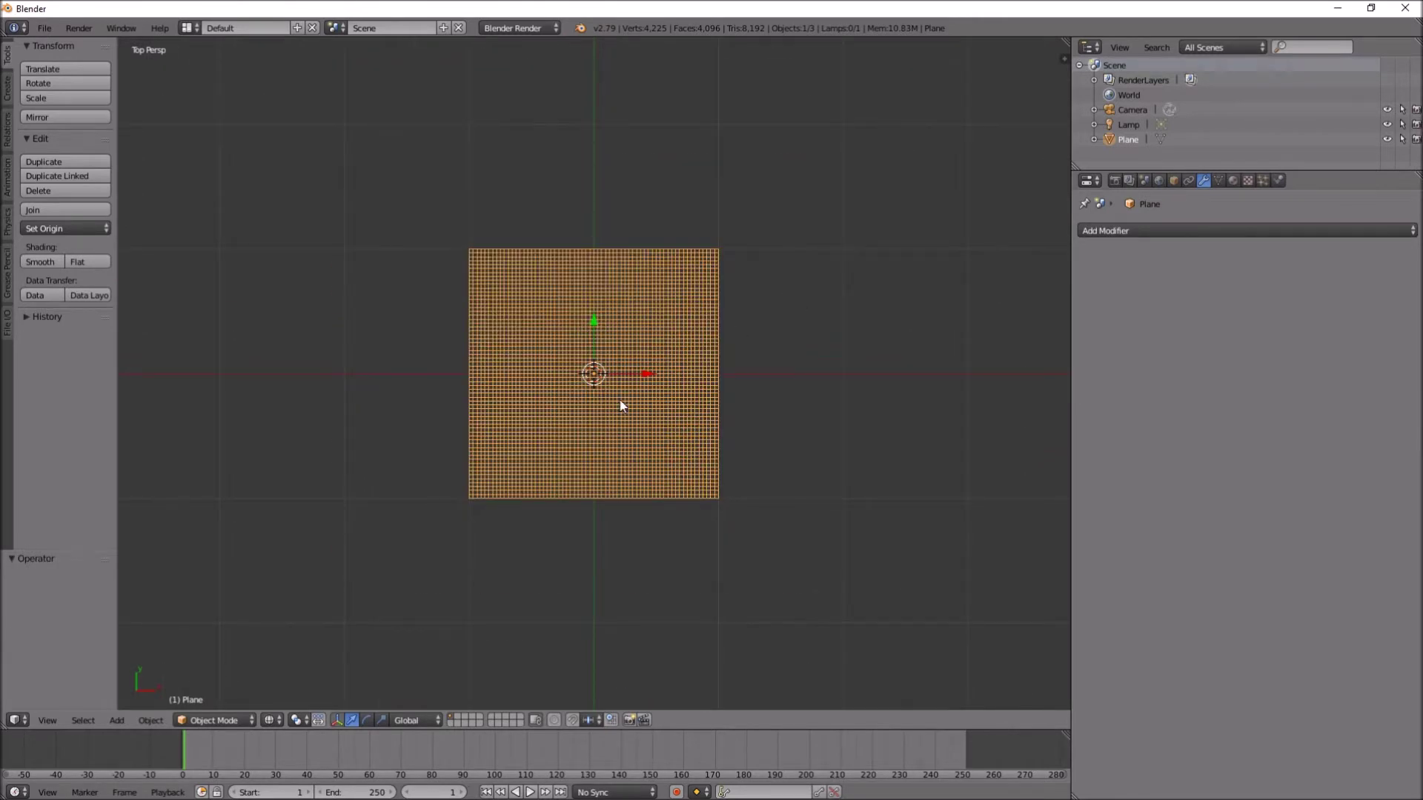
{"action": "key", "text": "s"}
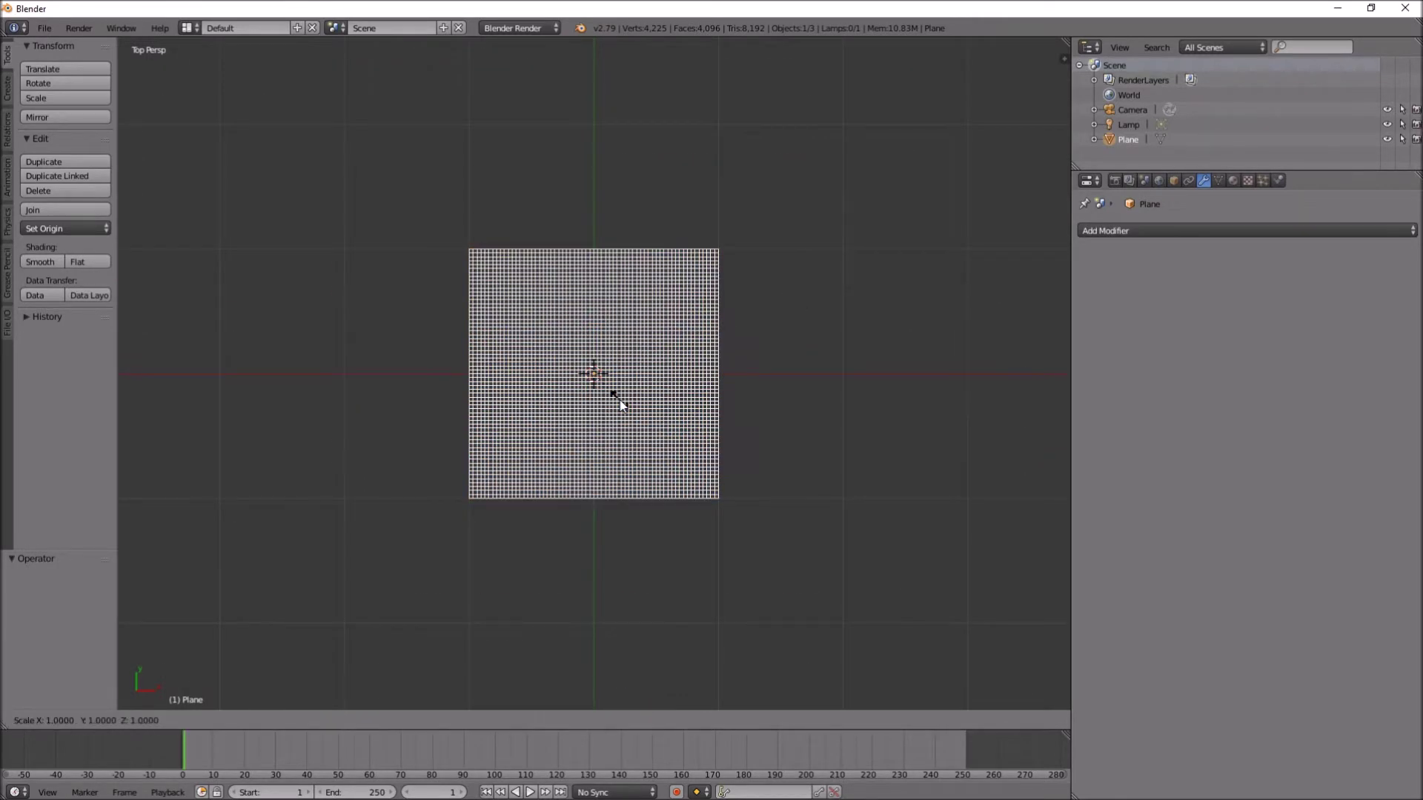
{"action": "type", "text": "y"}
{"action": "type", "text": "2"}
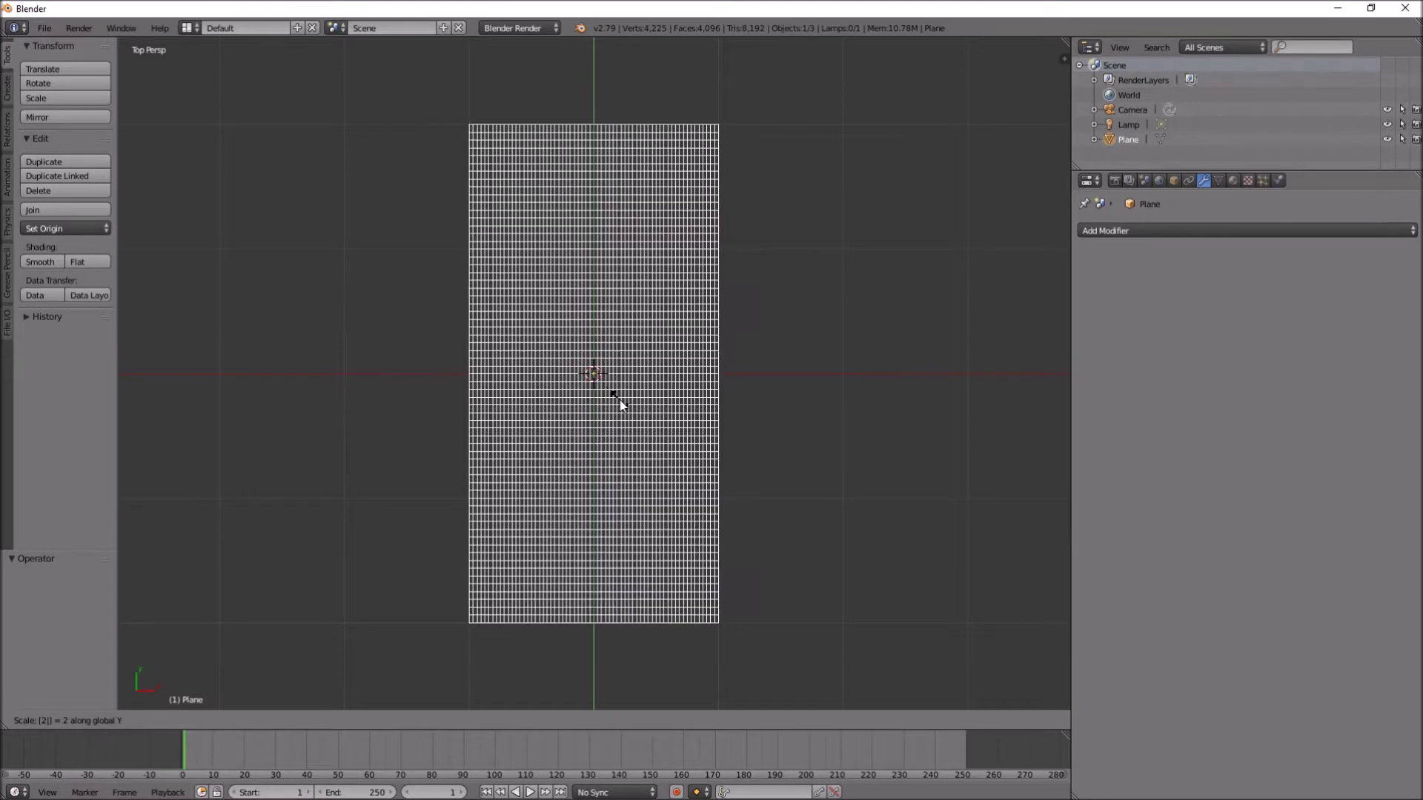
{"action": "key", "text": "Return"}
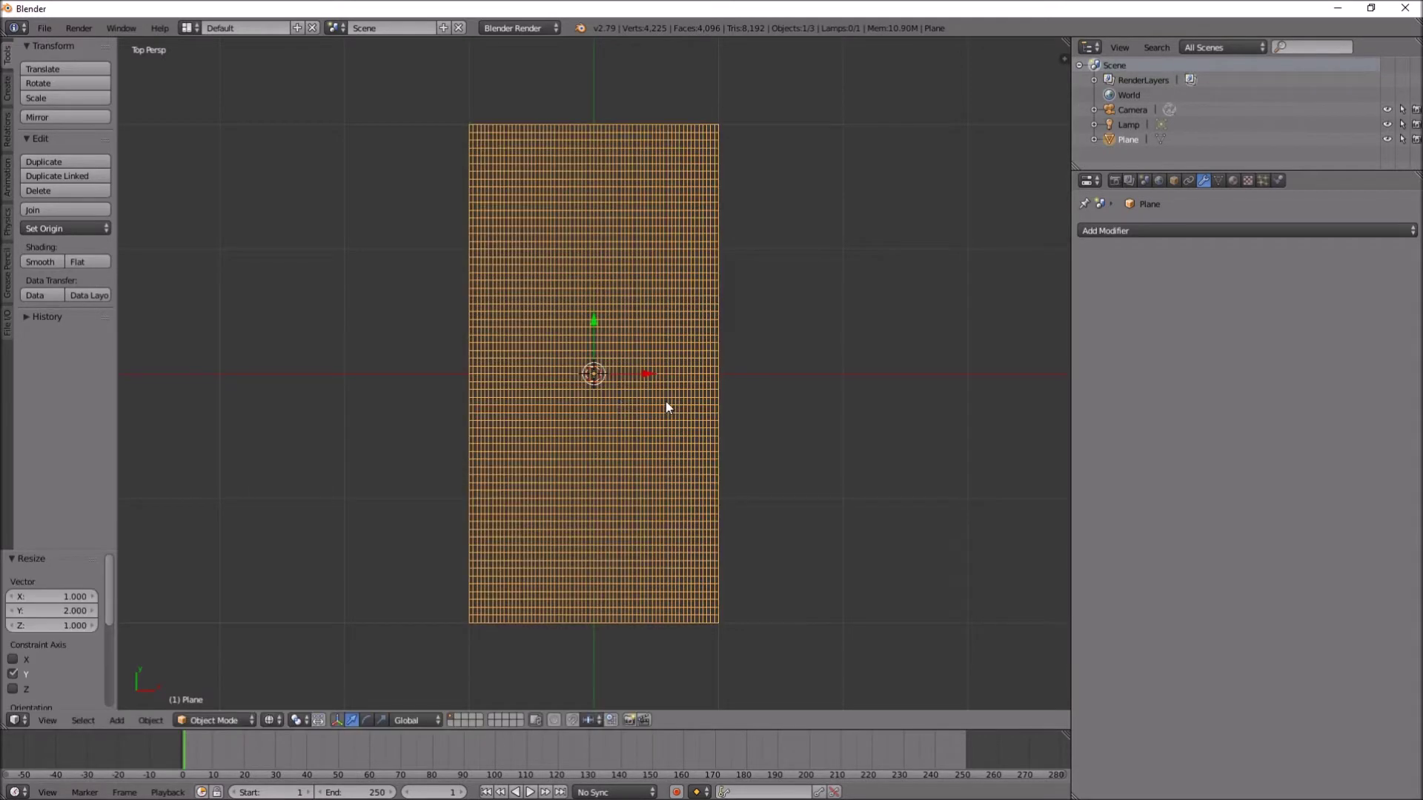
Add two Plain Axes empties at the centre of the plane, viewed from the top.
{"action": "mouse_move", "coordinate": [667, 407]}
{"action": "middle_mouse_down"}
{"action": "mouse_move", "coordinate": [635, 425]}
{"action": "mouse_move", "coordinate": [524, 359]}
{"action": "mouse_move", "coordinate": [656, 413]}
{"action": "middle_mouse_up"}
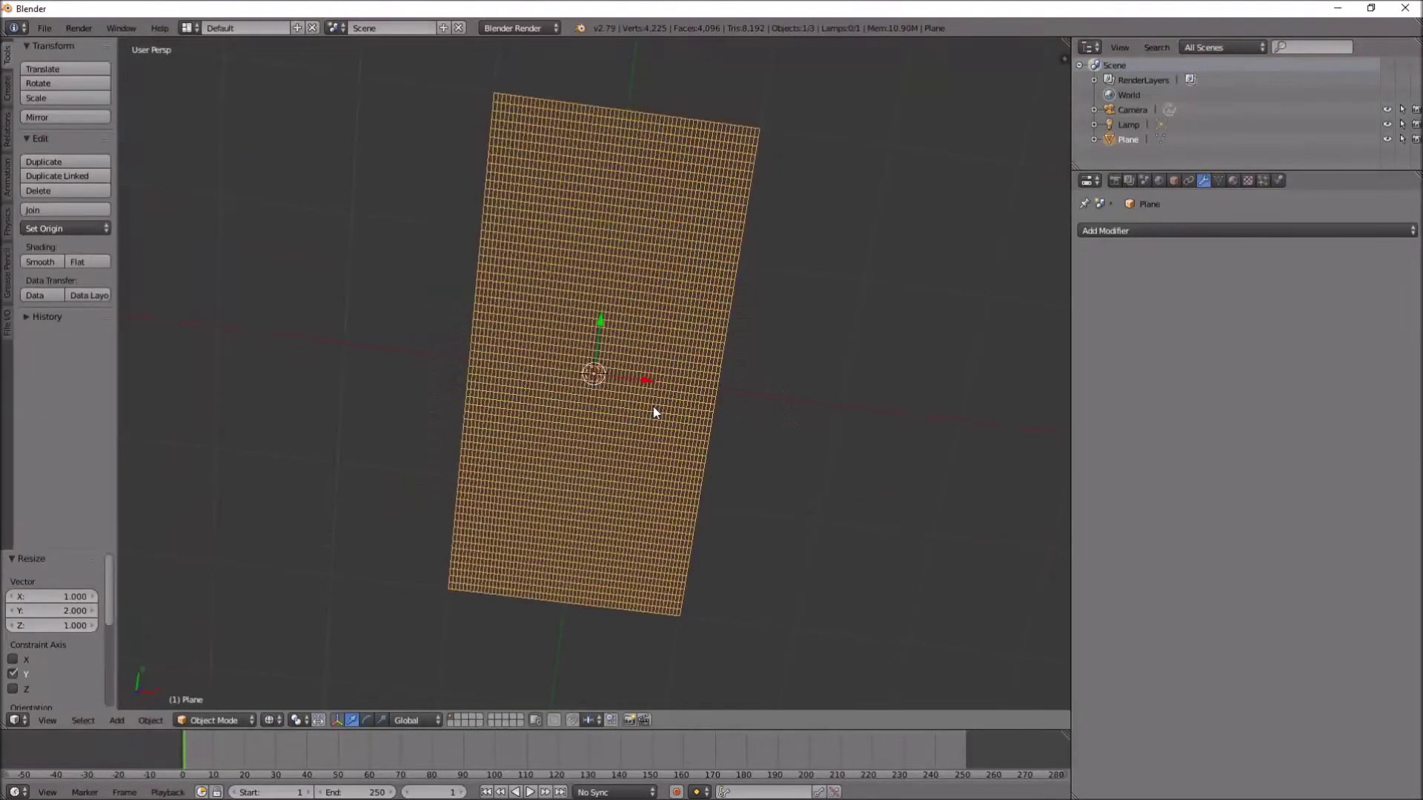
{"action": "key", "text": "KP_7"}
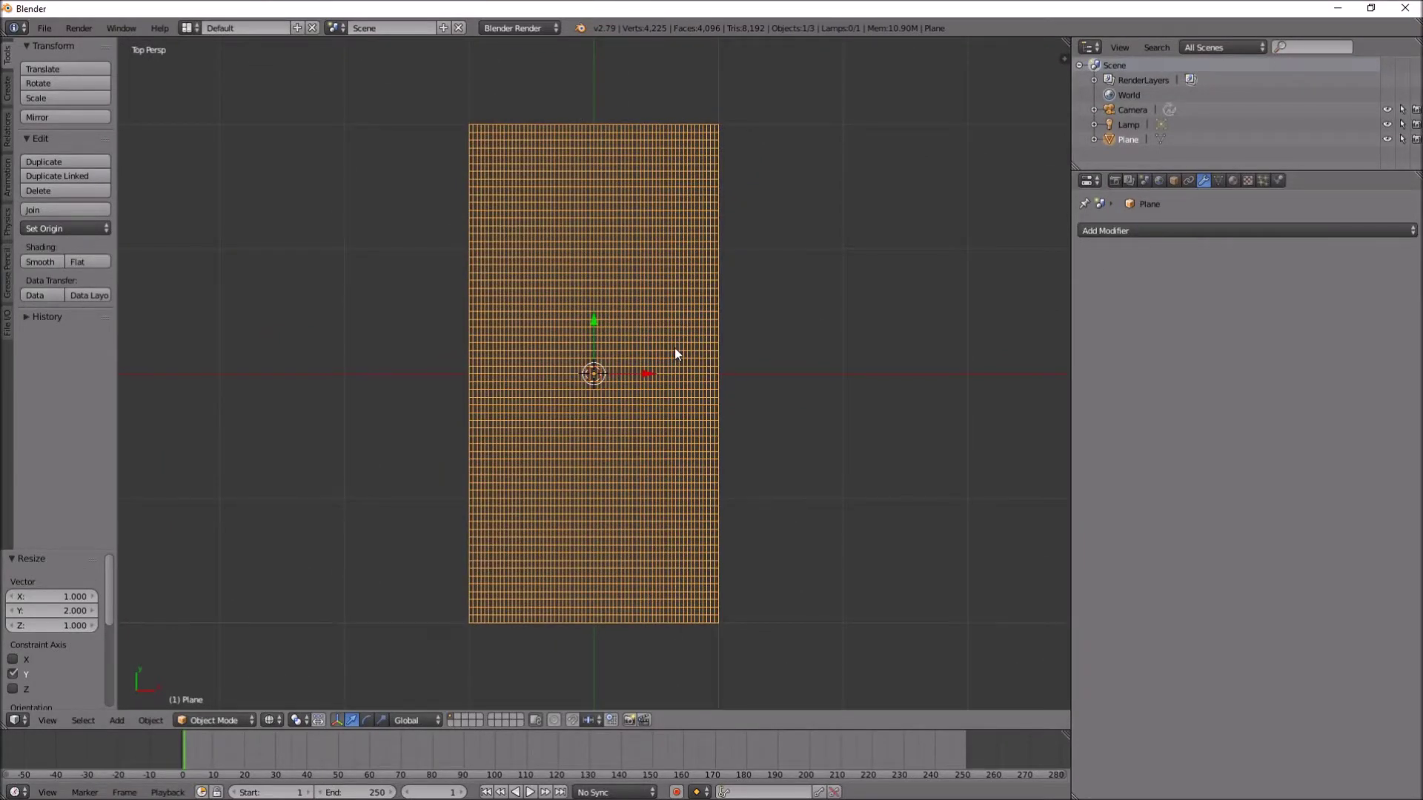
{"action": "key", "text": "shift+a"}
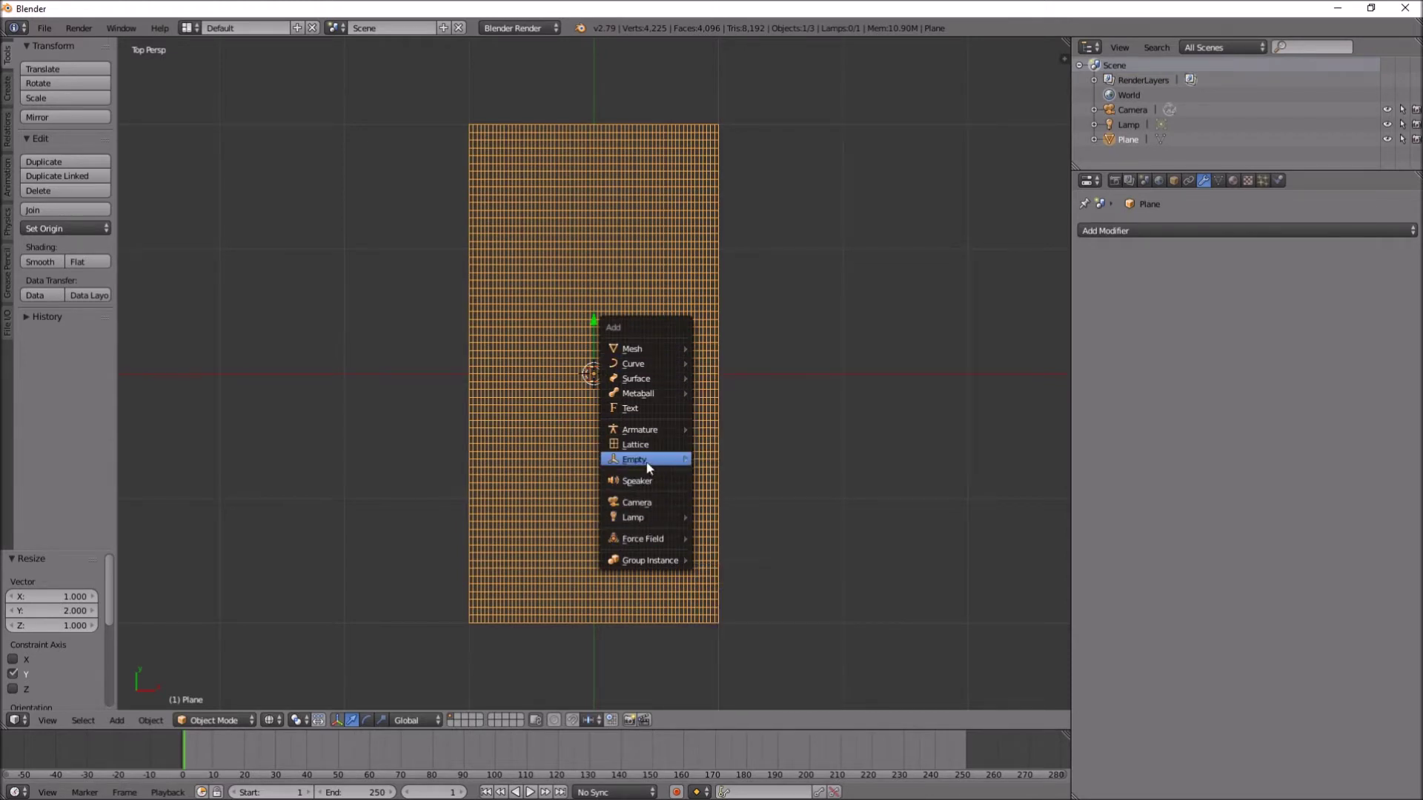
{"action": "mouse_move", "coordinate": [638, 460]}
{"action": "left_click", "coordinate": [746, 460]}
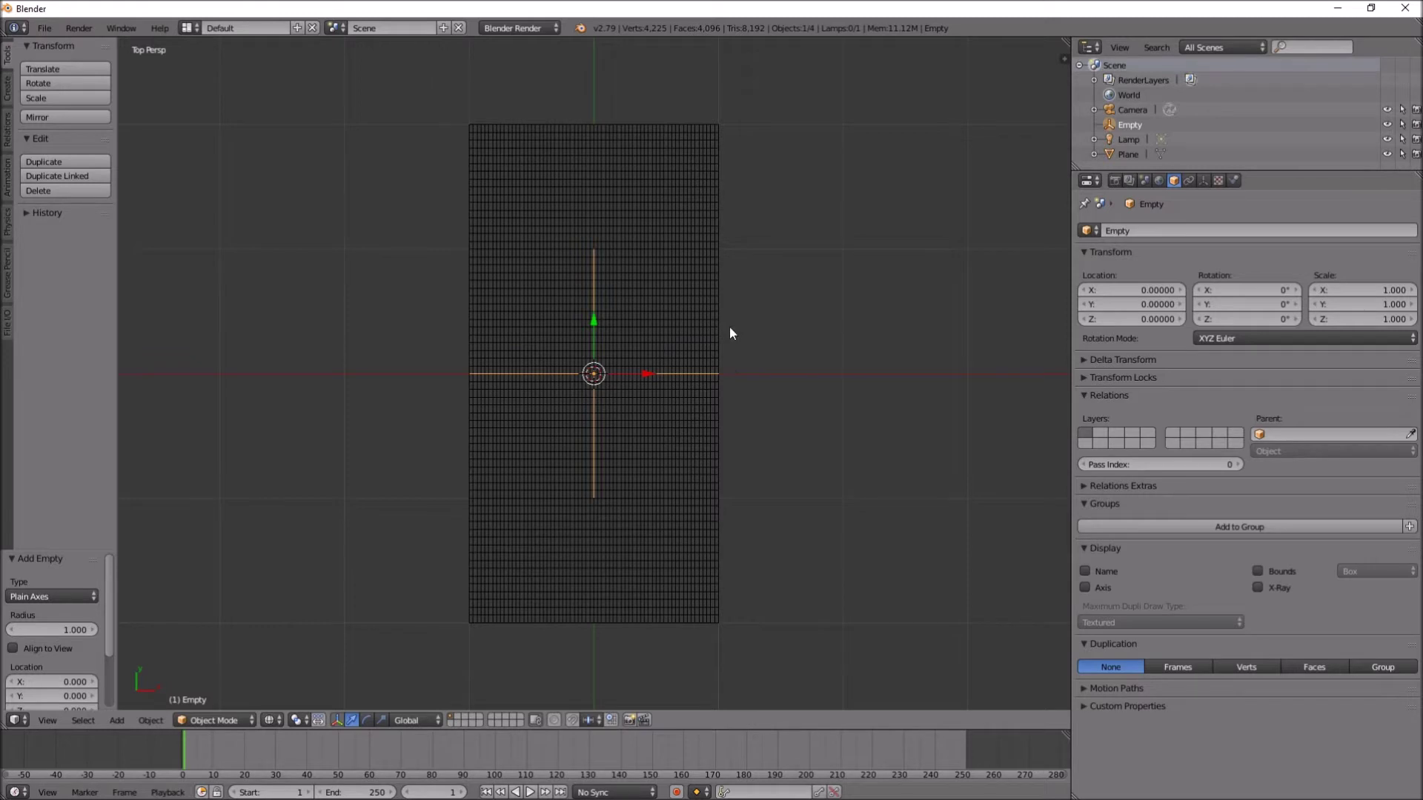
{"action": "key", "text": "shift+a"}
{"action": "mouse_move", "coordinate": [725, 328]}
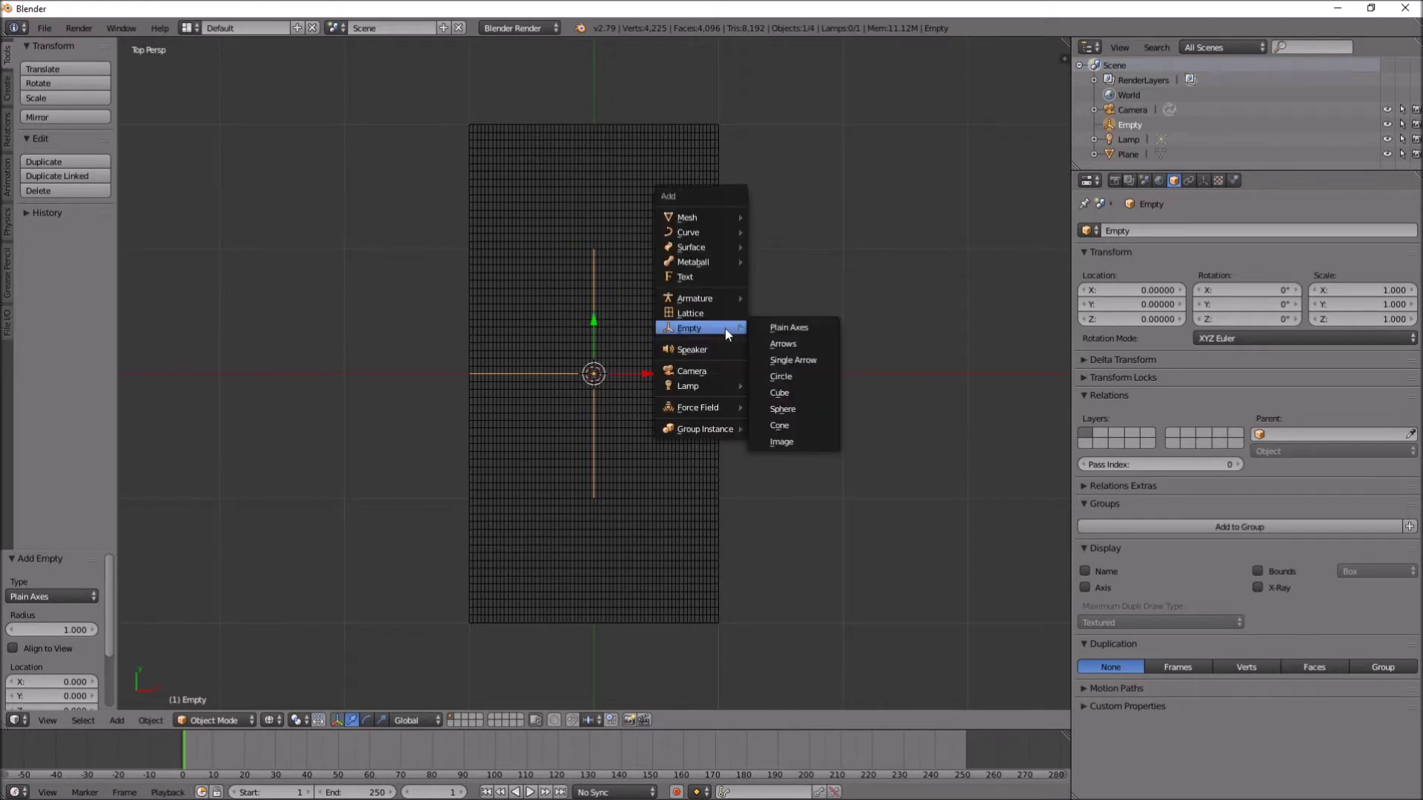
{"action": "left_click", "coordinate": [784, 334]}
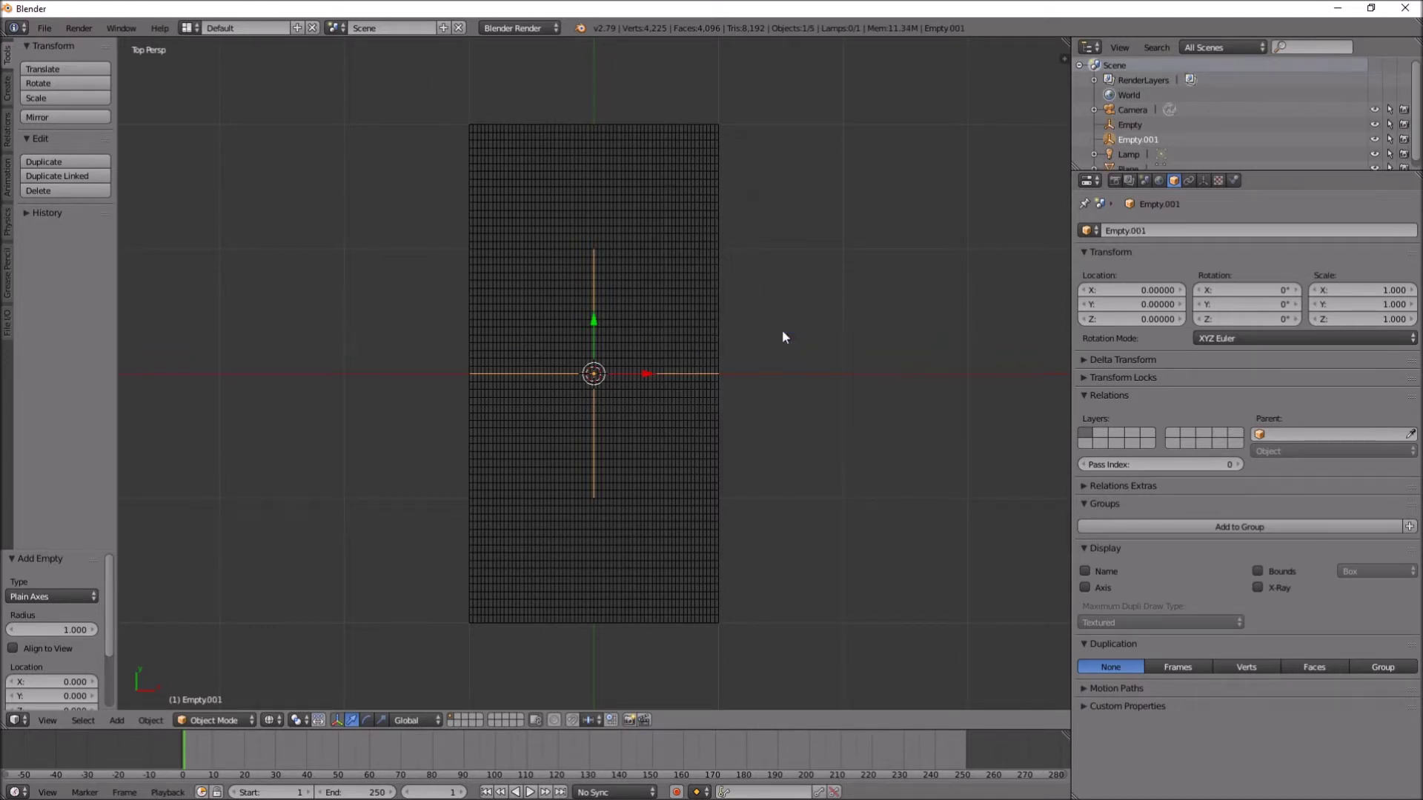
Add a Simple Deform modifier to the plane, with Empty as its axis origin and Bend as the deform mode.
{"action": "left_click", "coordinate": [1131, 127]}
{"action": "left_click", "coordinate": [1133, 141]}
{"action": "left_click", "coordinate": [1133, 128]}
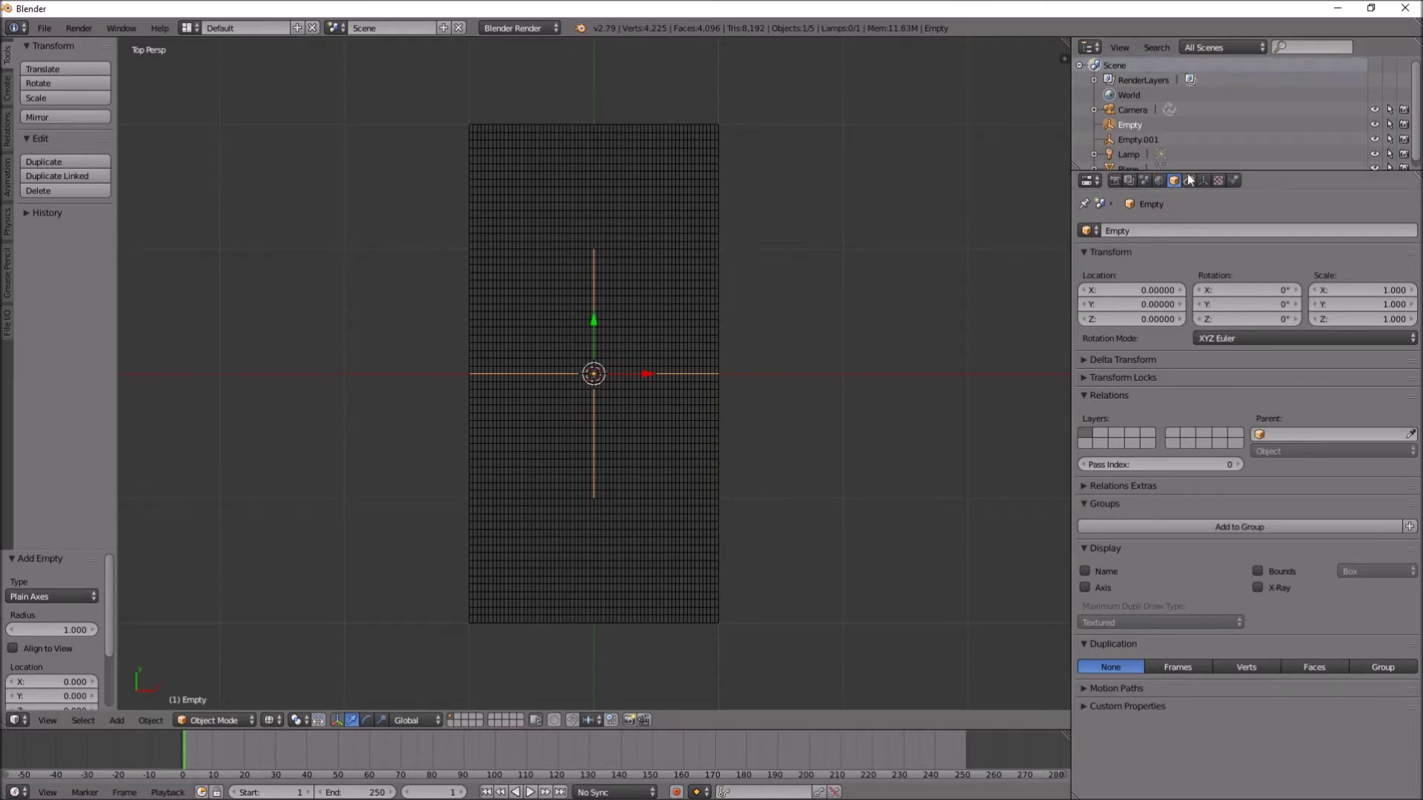
{"action": "left_click_drag", "start_coordinate": [1268, 173], "coordinate": [1267, 206]}
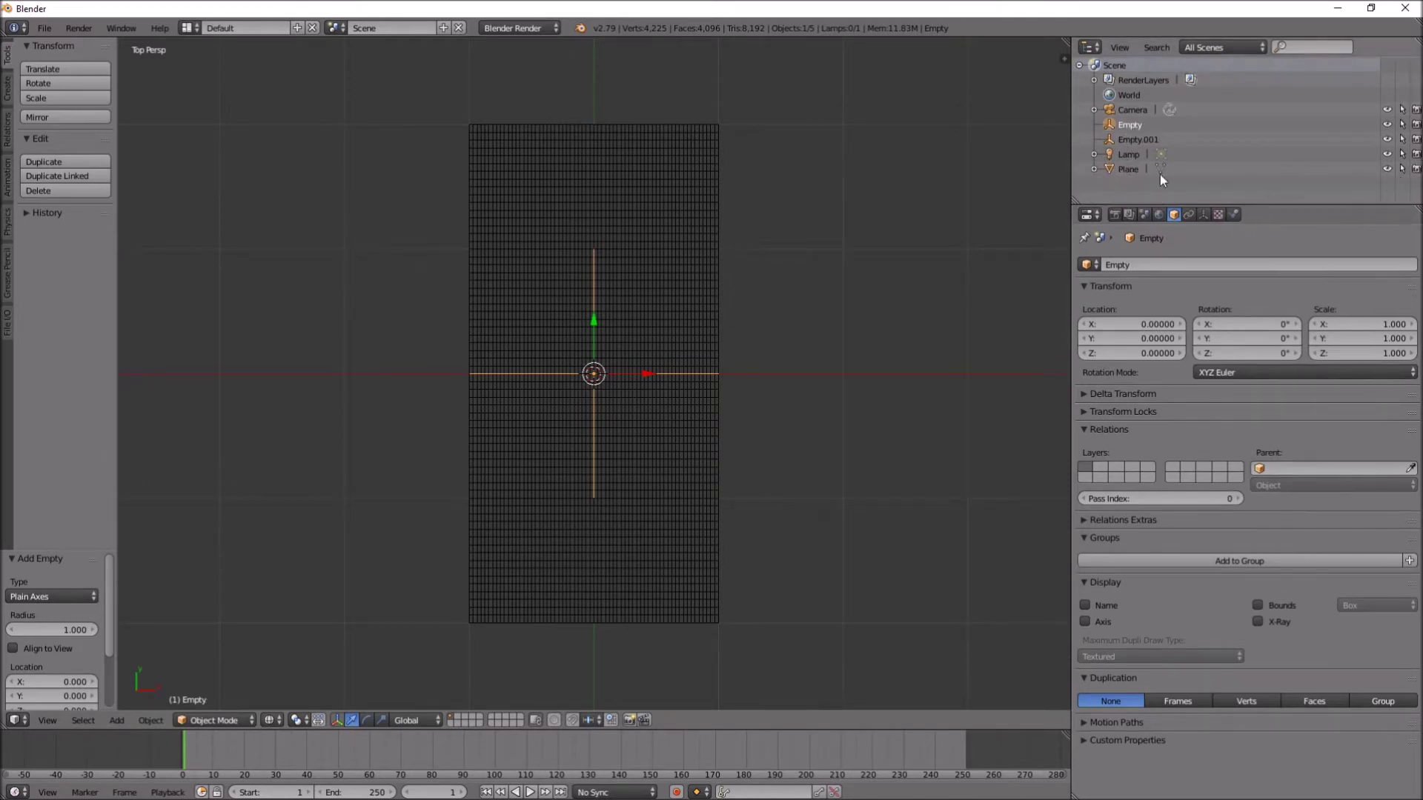
{"action": "left_click", "coordinate": [1129, 170]}
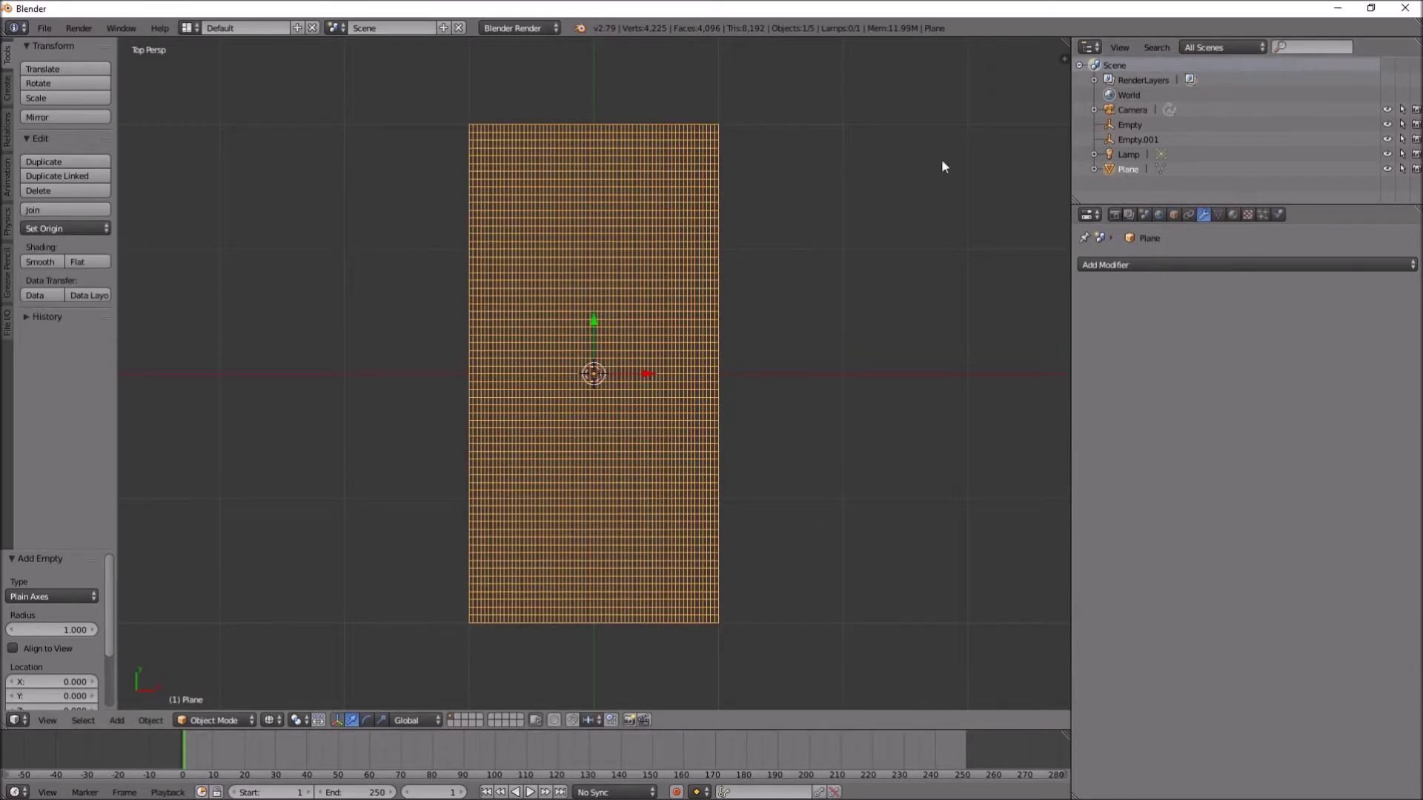
{"action": "left_click", "coordinate": [1179, 266]}
{"action": "left_click", "coordinate": [1248, 480]}
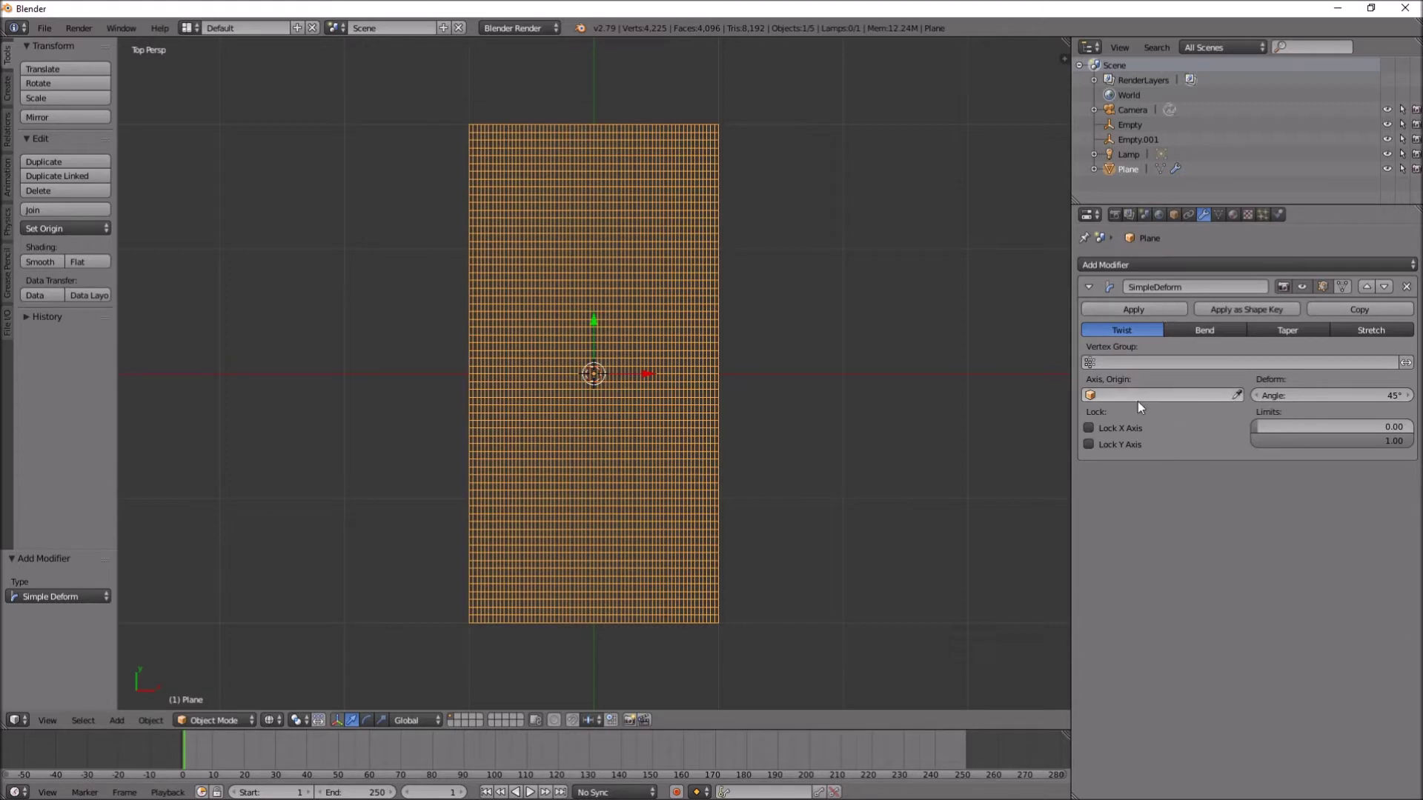
{"action": "left_click", "coordinate": [1112, 395]}
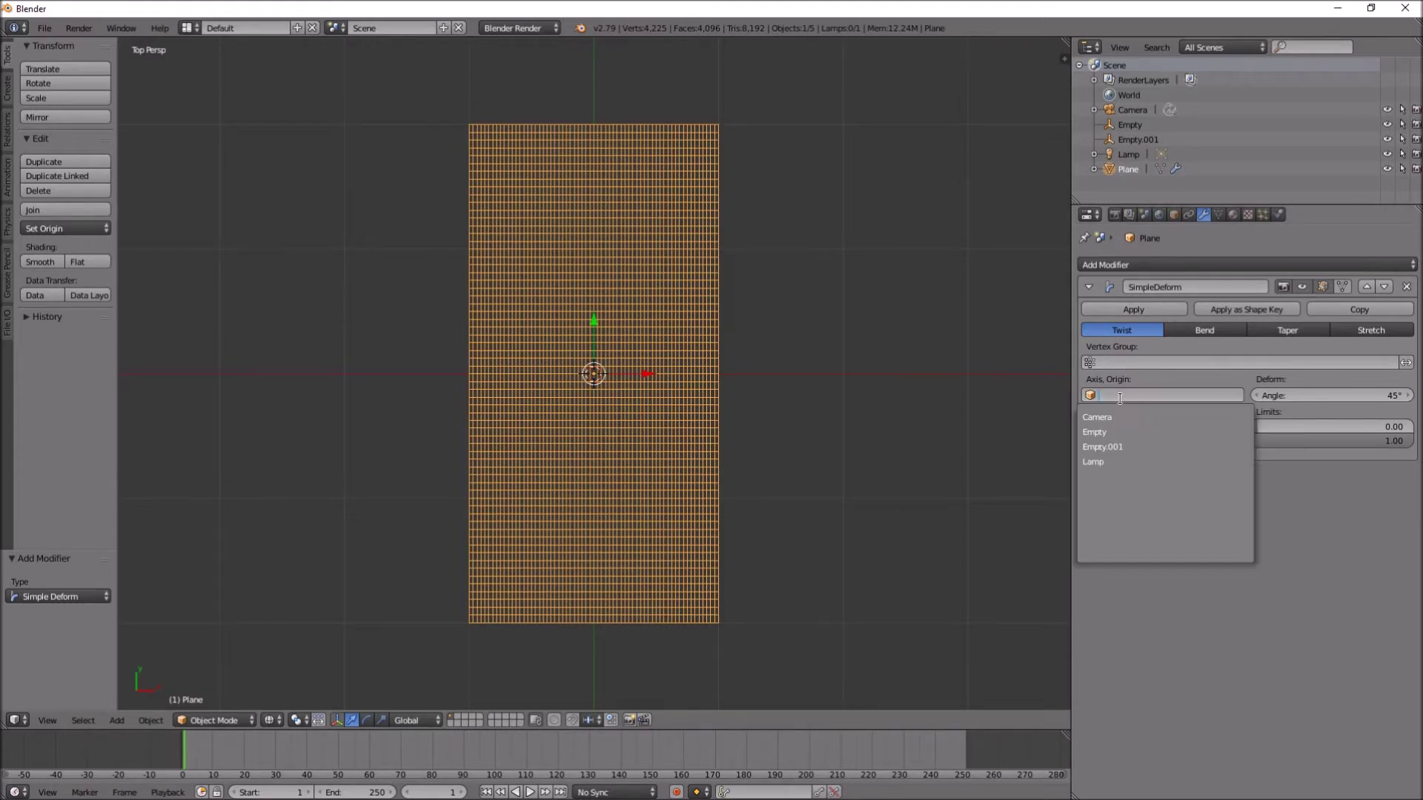
{"action": "left_click", "coordinate": [1100, 433]}
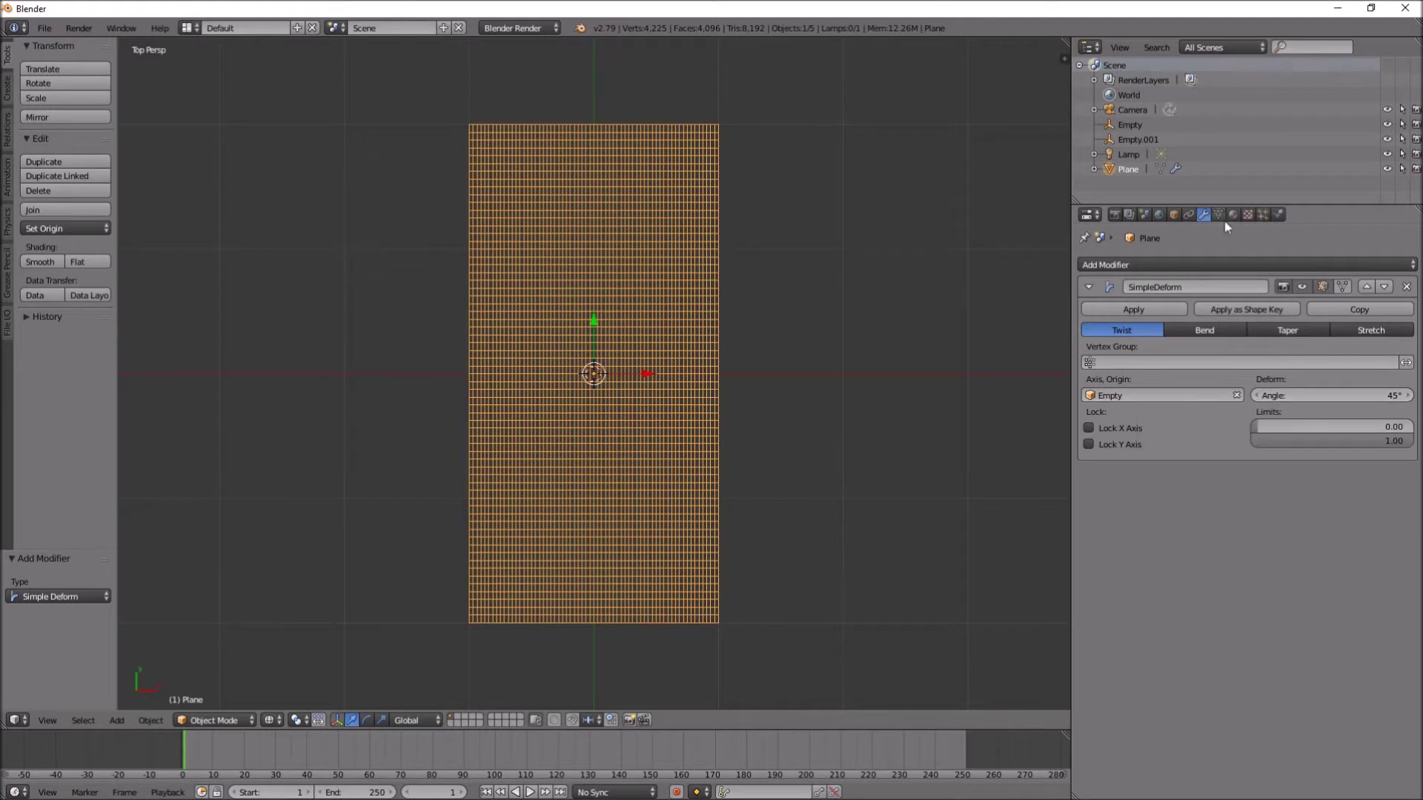
{"action": "left_click", "coordinate": [1206, 332]}
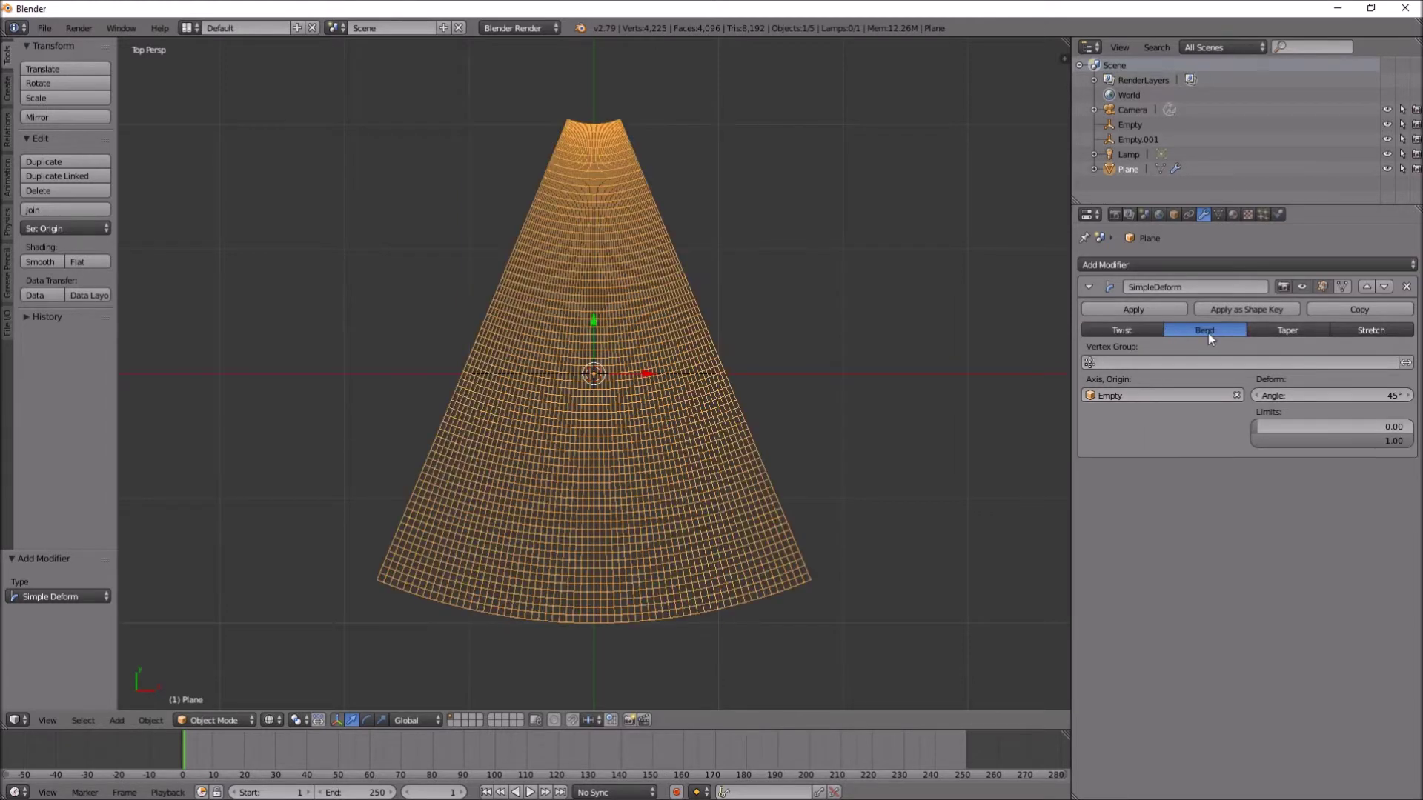
Set the X rotation of the first empty, used as the bend origin, to 90°.
{"action": "left_click", "coordinate": [1127, 129]}
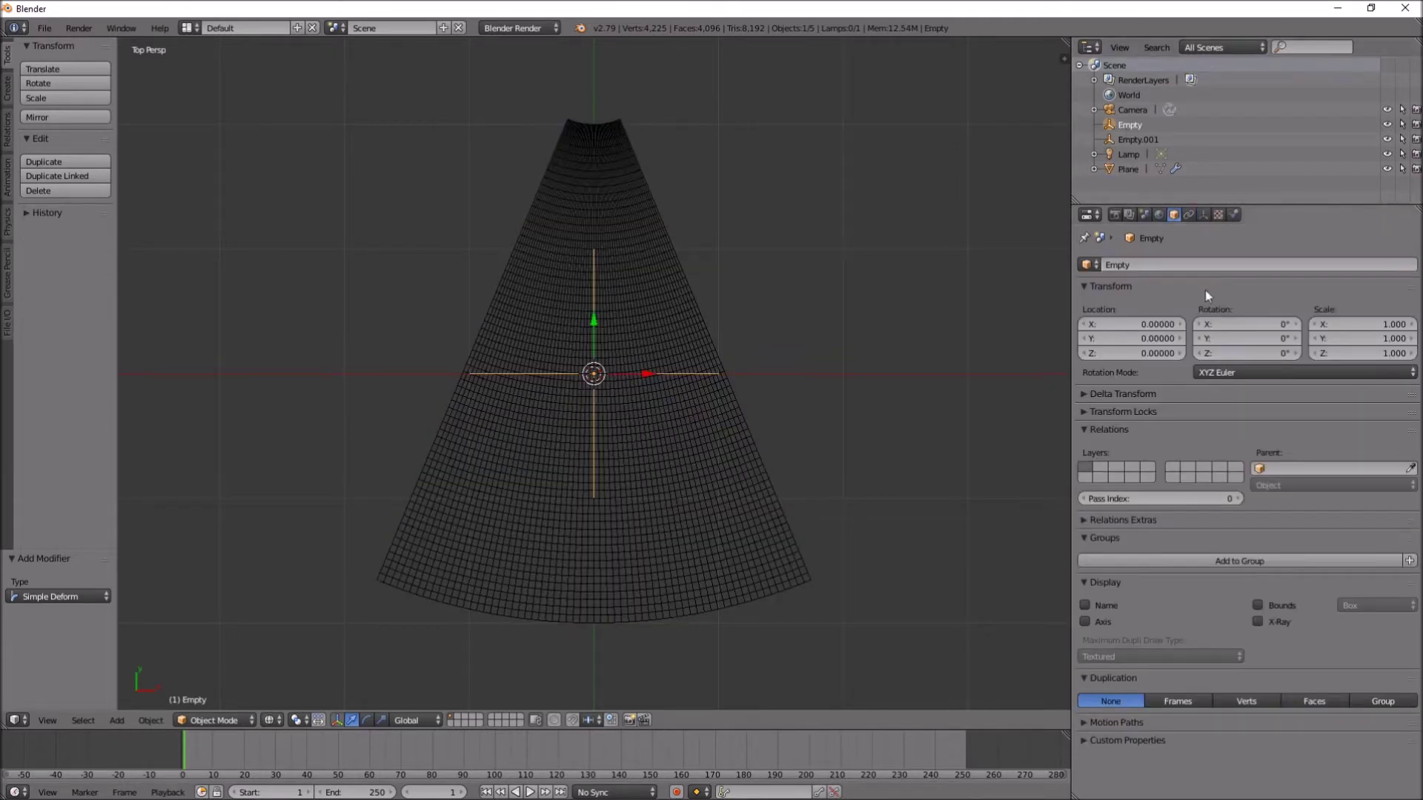
{"action": "left_click", "coordinate": [1256, 326]}
{"action": "key", "text": "Return"}
{"action": "middle_click_drag", "start_coordinate": [668, 490], "coordinate": [667, 413]}
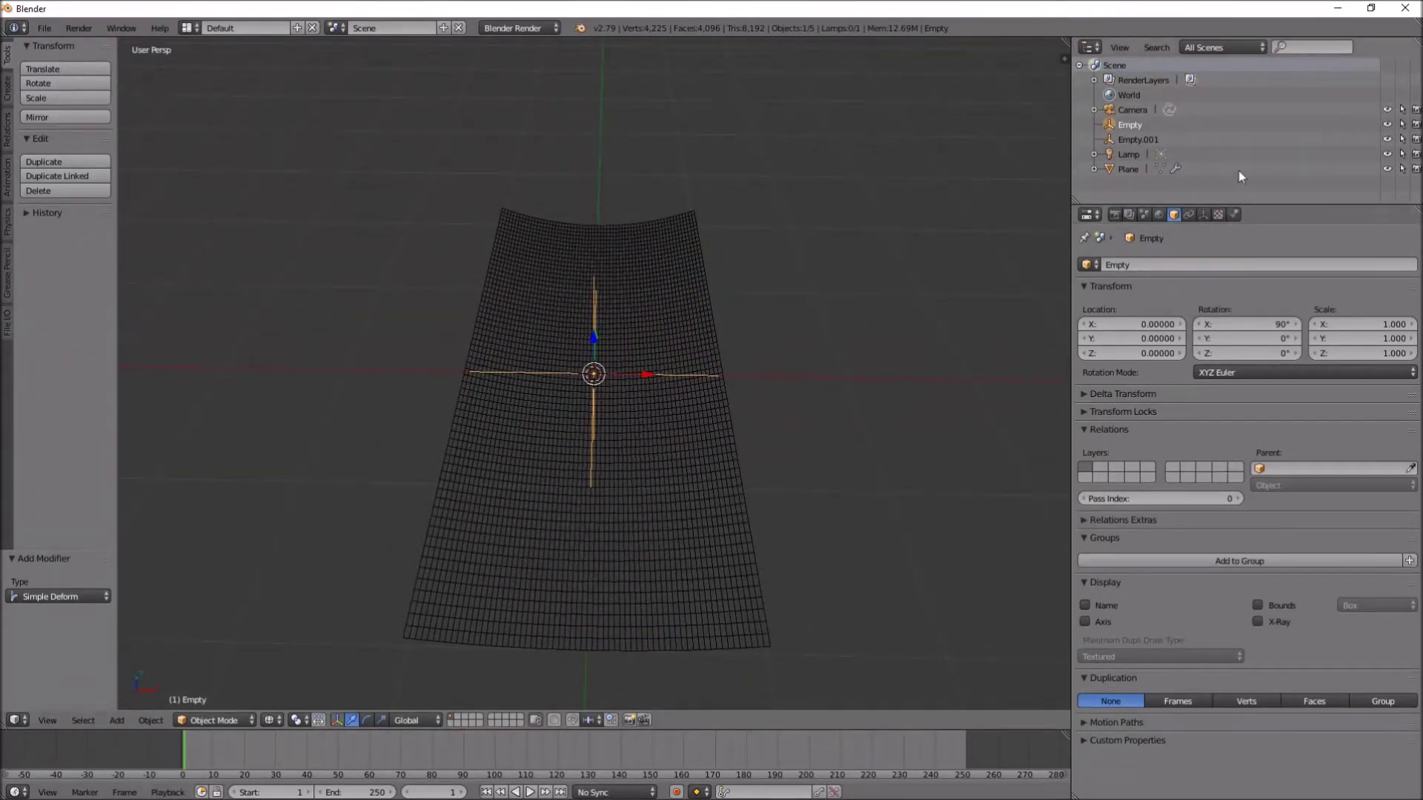
Add a second Simple Deform modifier to the plane, with Bend as the deform mode and Empty.001 as its axis origin.
{"action": "left_click", "coordinate": [1130, 175]}
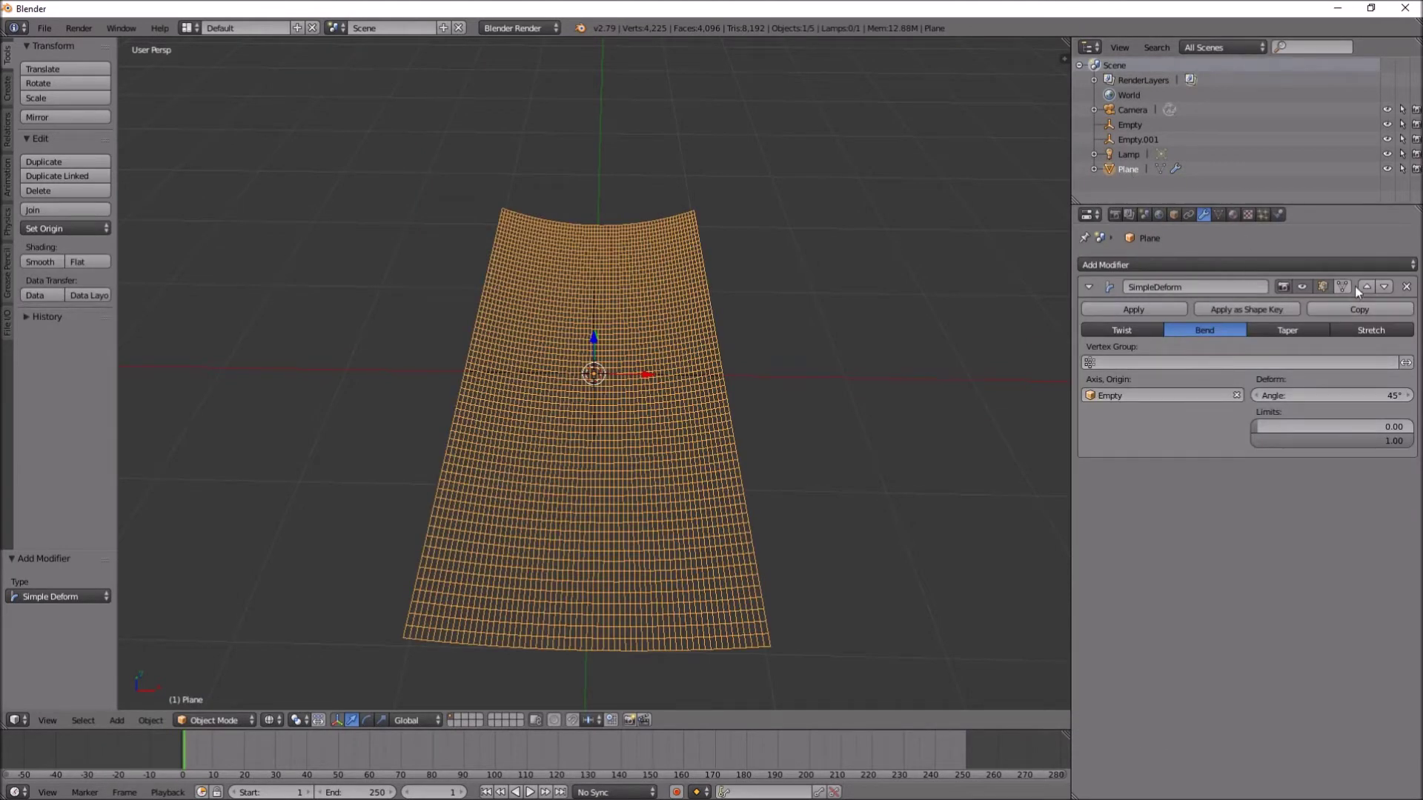
{"action": "left_click", "coordinate": [1401, 265]}
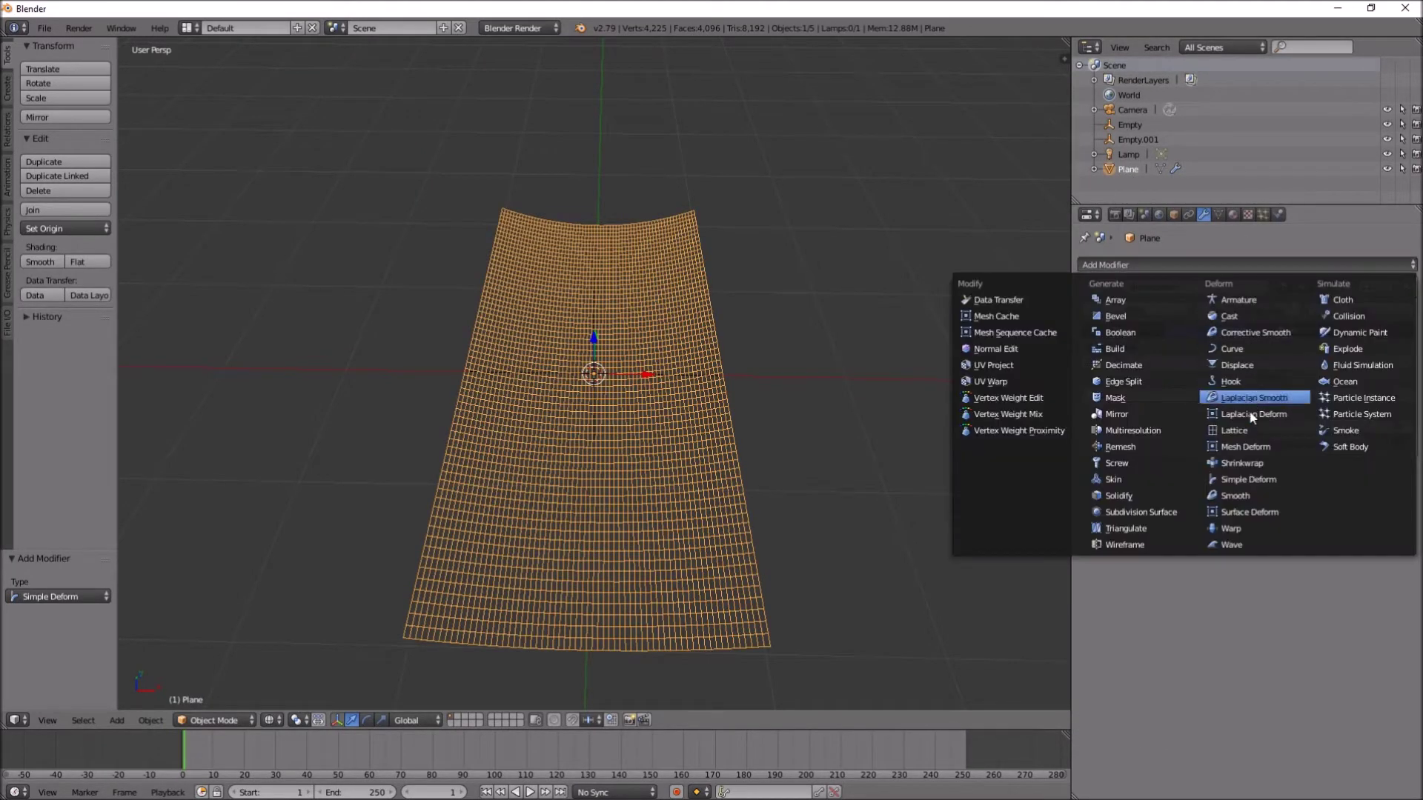
{"action": "left_click", "coordinate": [1236, 484]}
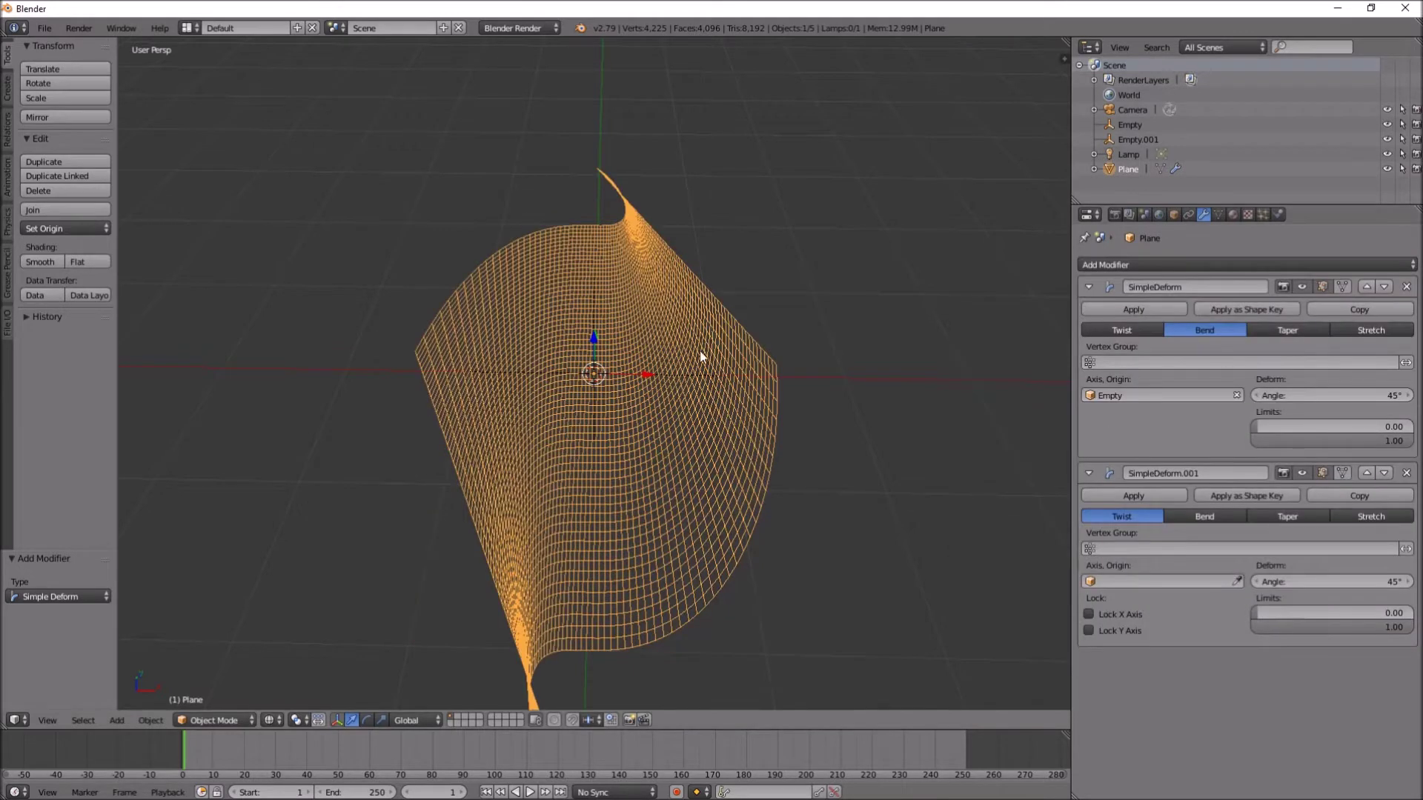
{"action": "left_click", "coordinate": [1206, 518]}
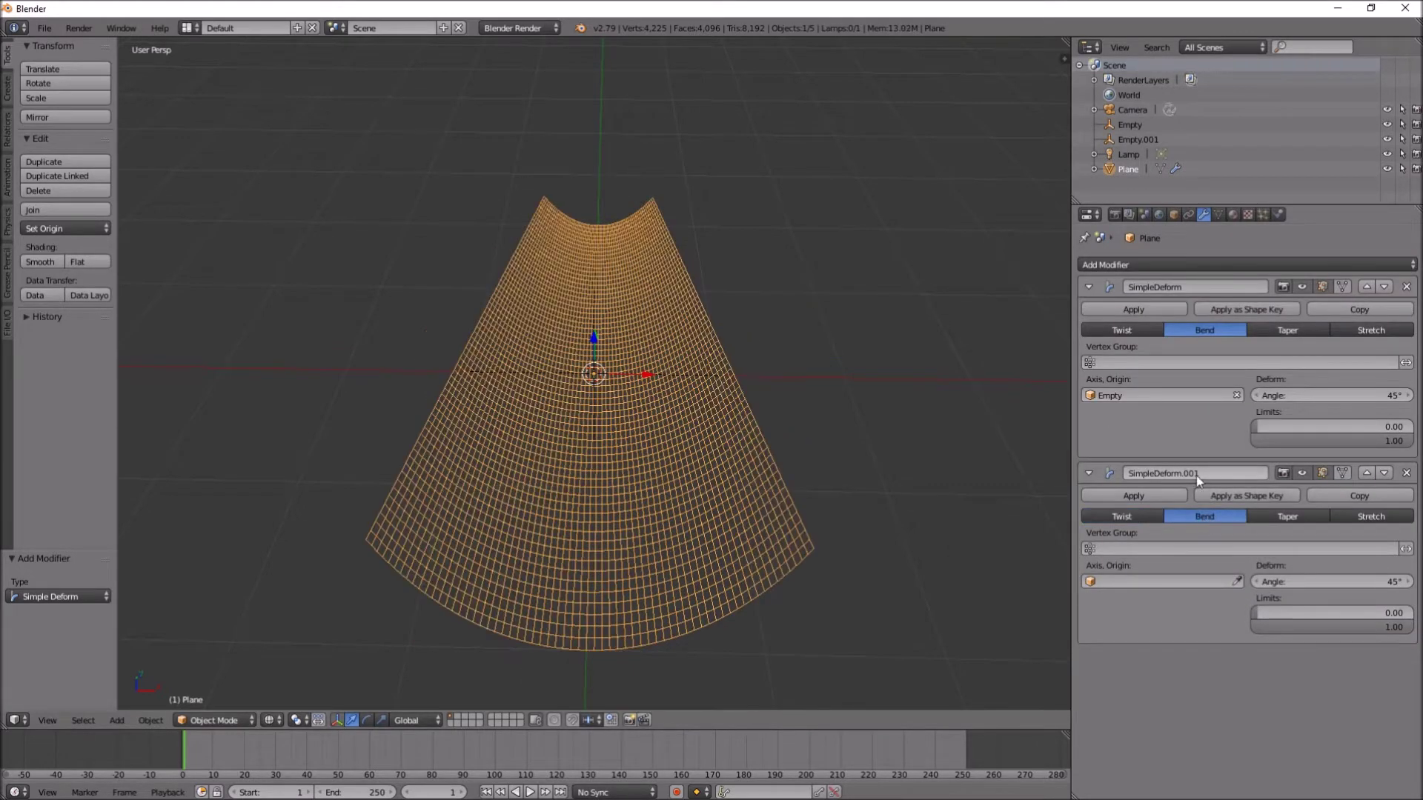
{"action": "left_click", "coordinate": [1175, 583]}
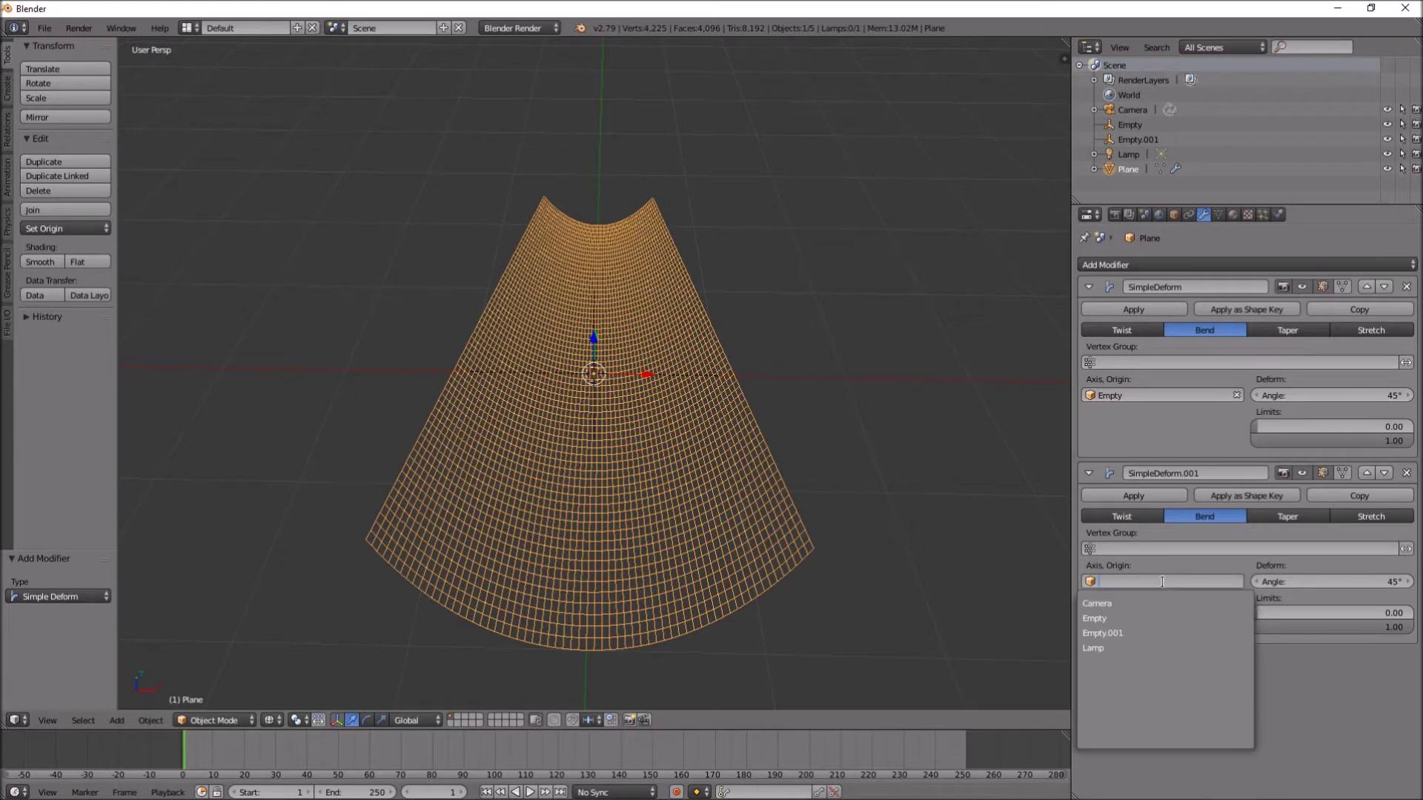
{"action": "left_click", "coordinate": [1108, 633]}
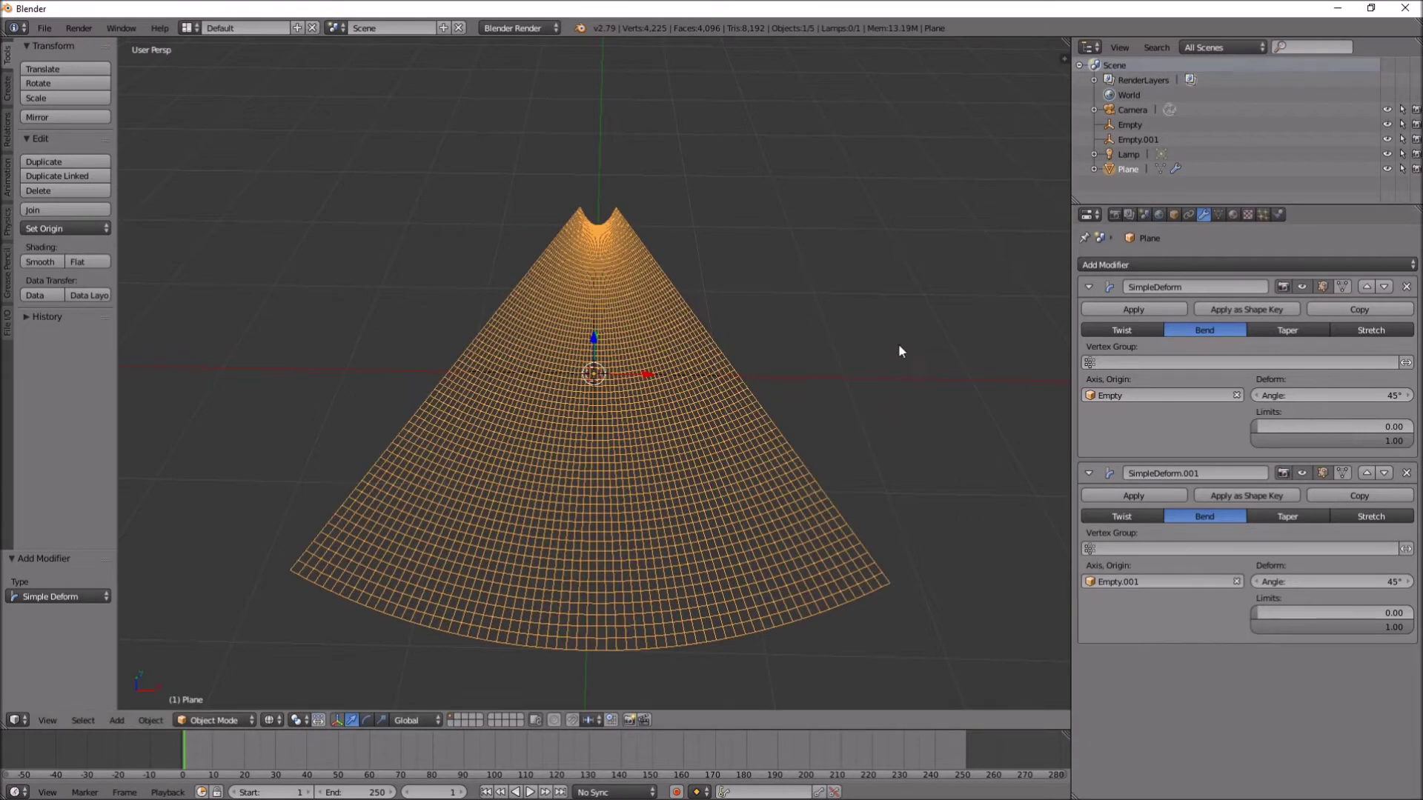
Set the X and Z rotation of the second empty, Empty.001, to 90° each.
{"action": "left_click", "coordinate": [1136, 141]}
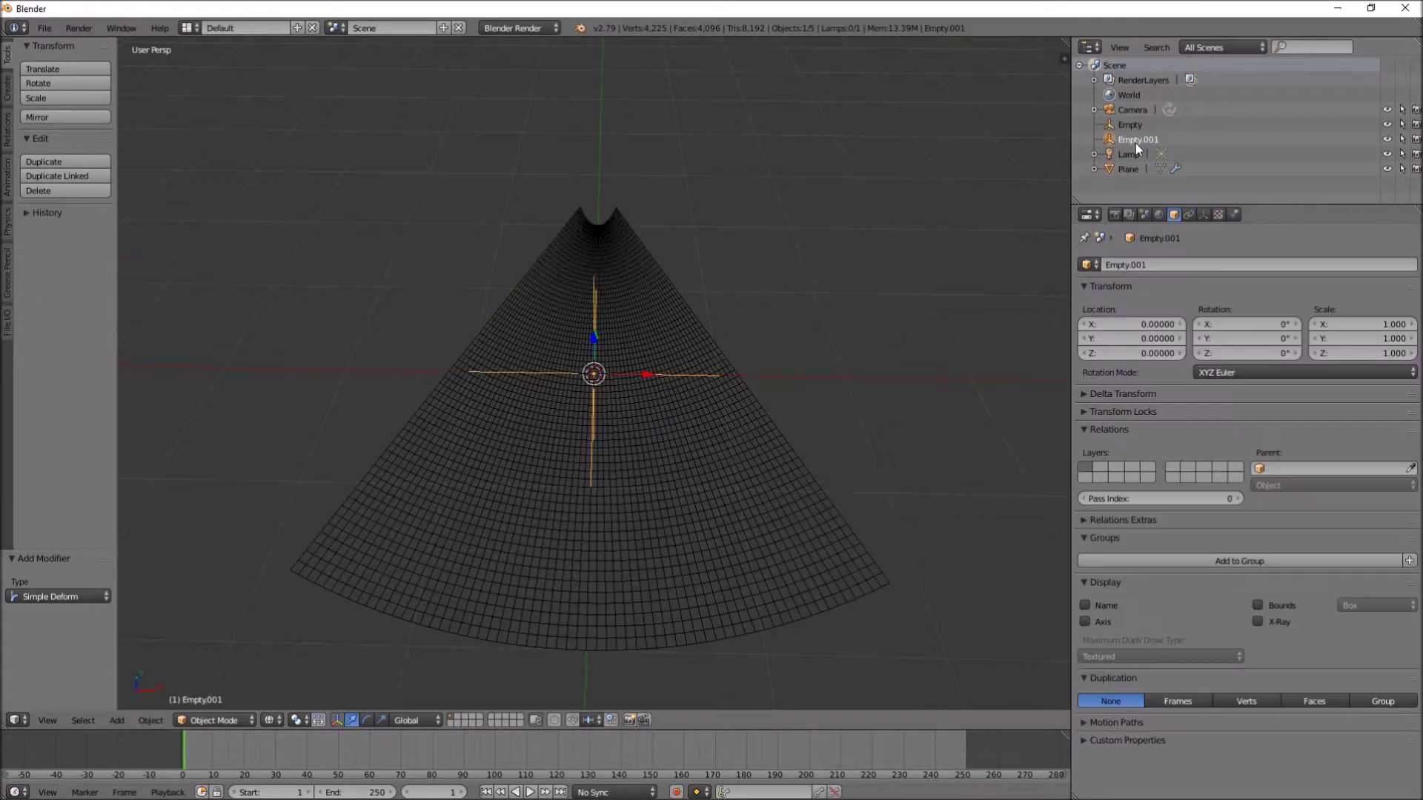
{"action": "left_click", "coordinate": [1274, 324]}
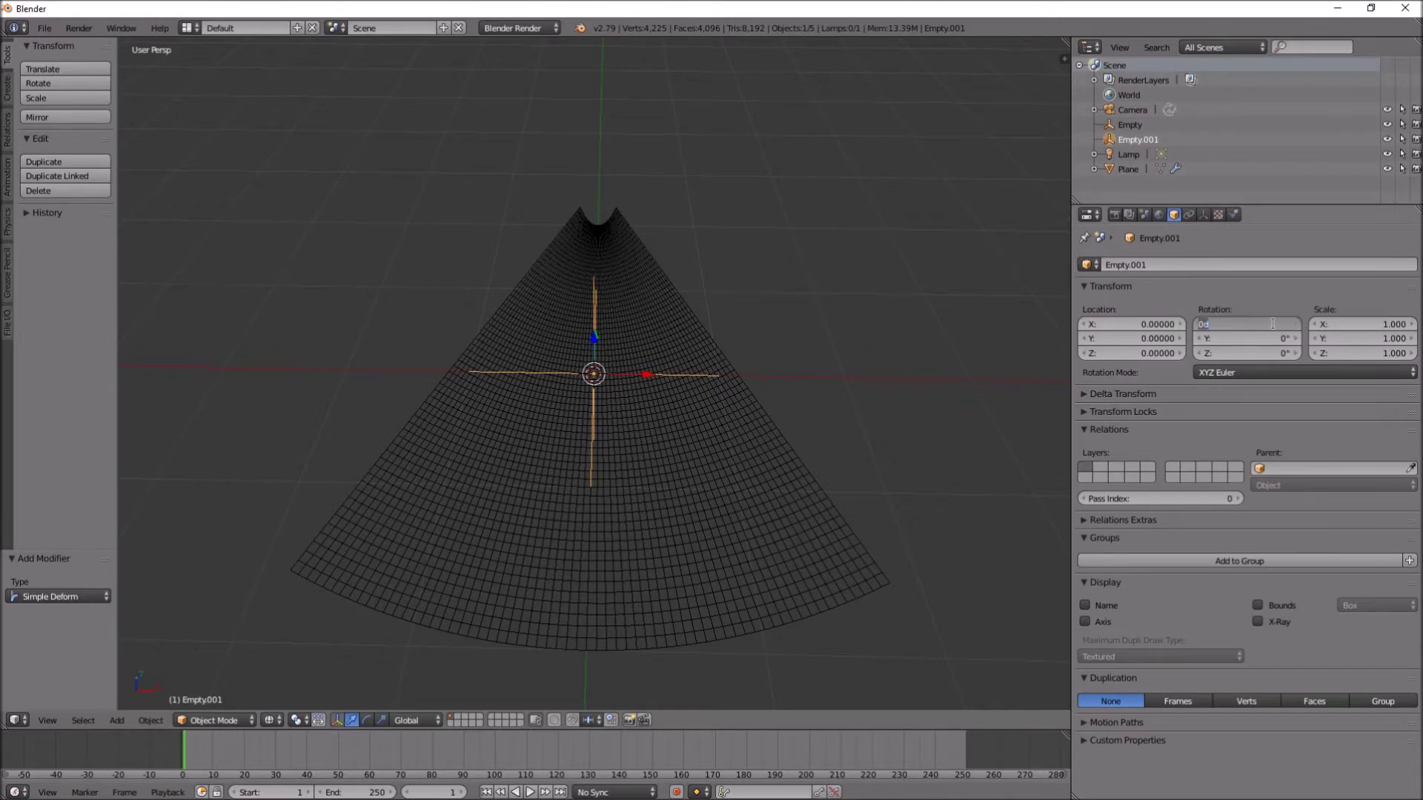
{"action": "key", "text": "Tab"}
{"action": "key", "text": "Tab"}
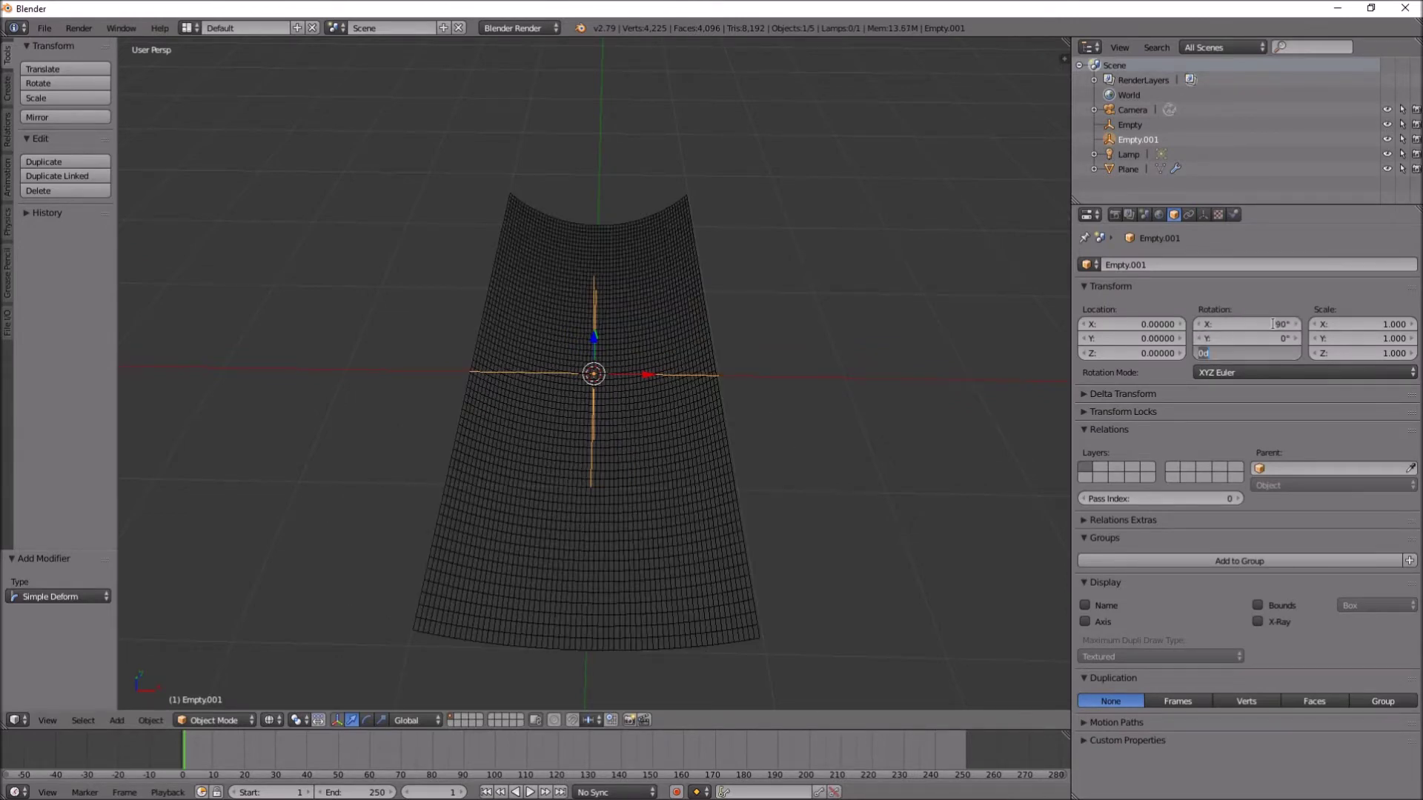
{"action": "type", "text": "90"}
{"action": "key", "text": "Tab"}
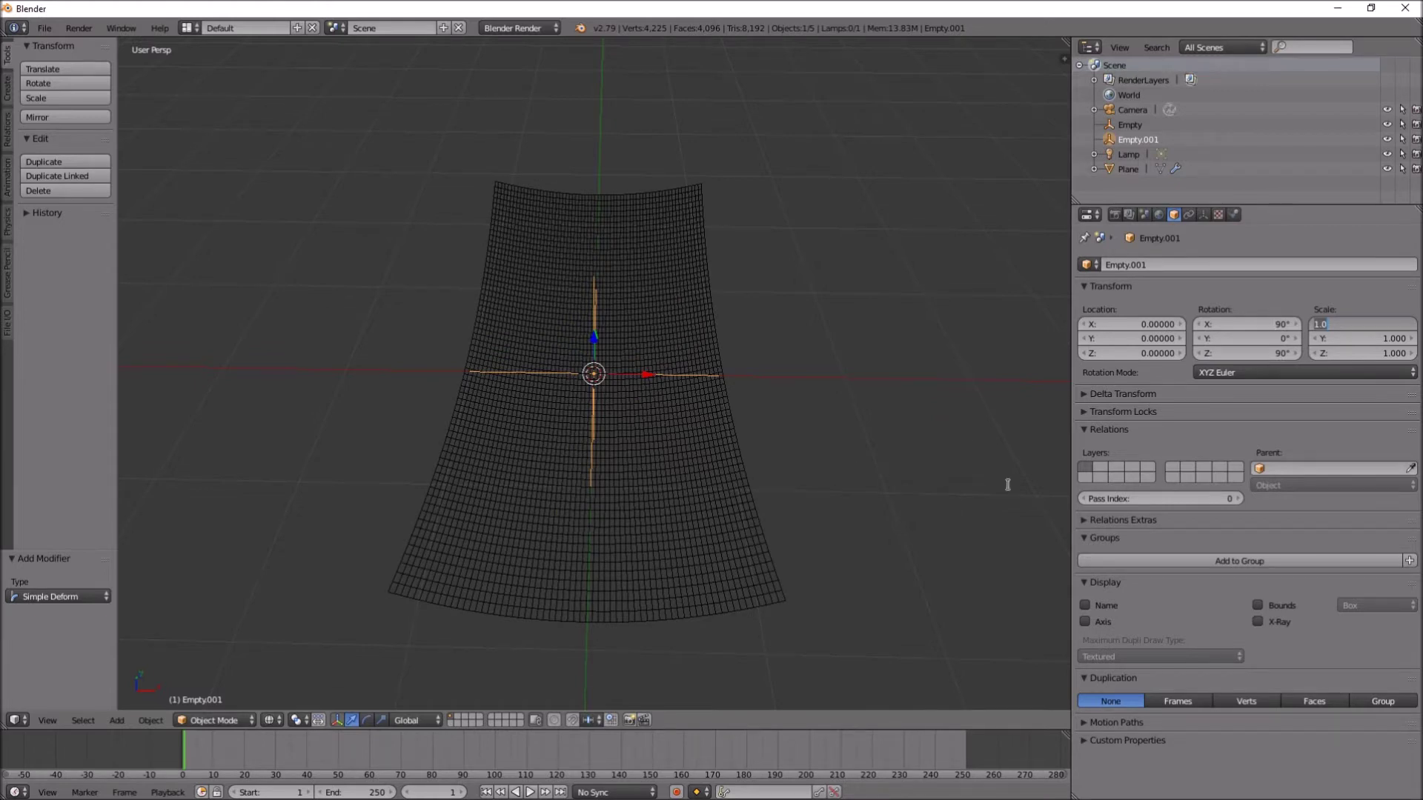
{"action": "key", "text": "Return"}
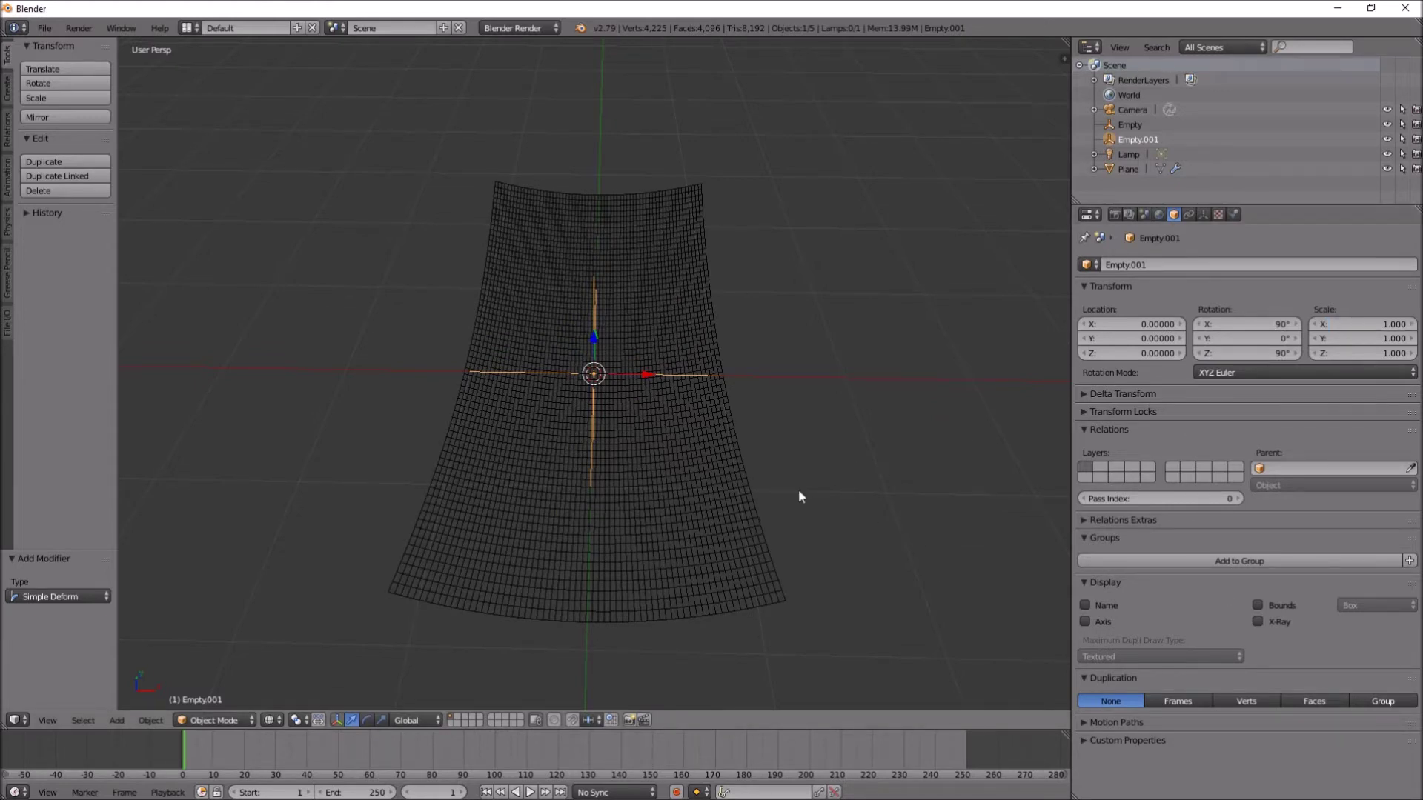
Try out larger bend angles on the plane's two Simple Deform modifiers and set the first modifier's angle to 180°.
{"action": "middle_click_drag", "start_coordinate": [850, 494], "coordinate": [750, 475]}
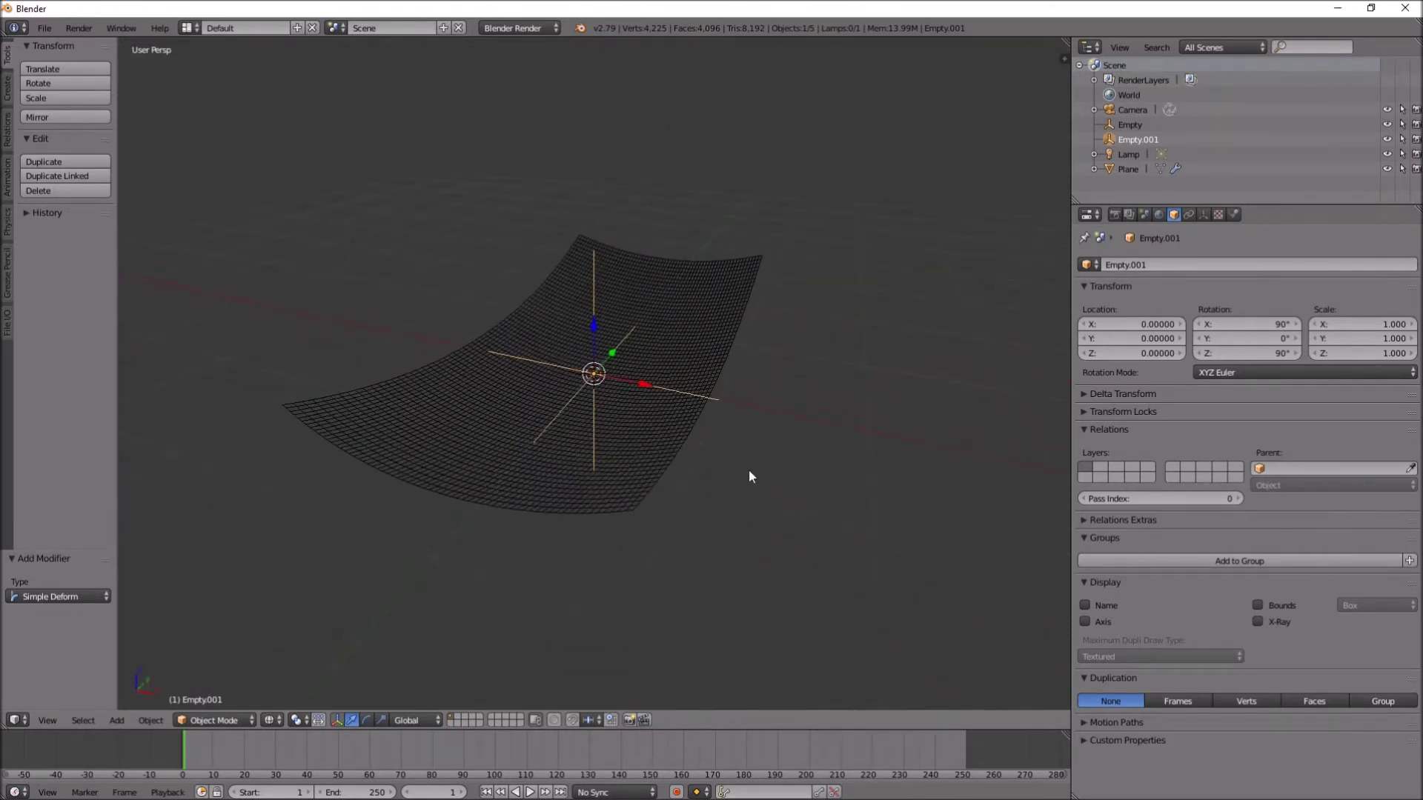
{"action": "left_click", "coordinate": [1129, 170]}
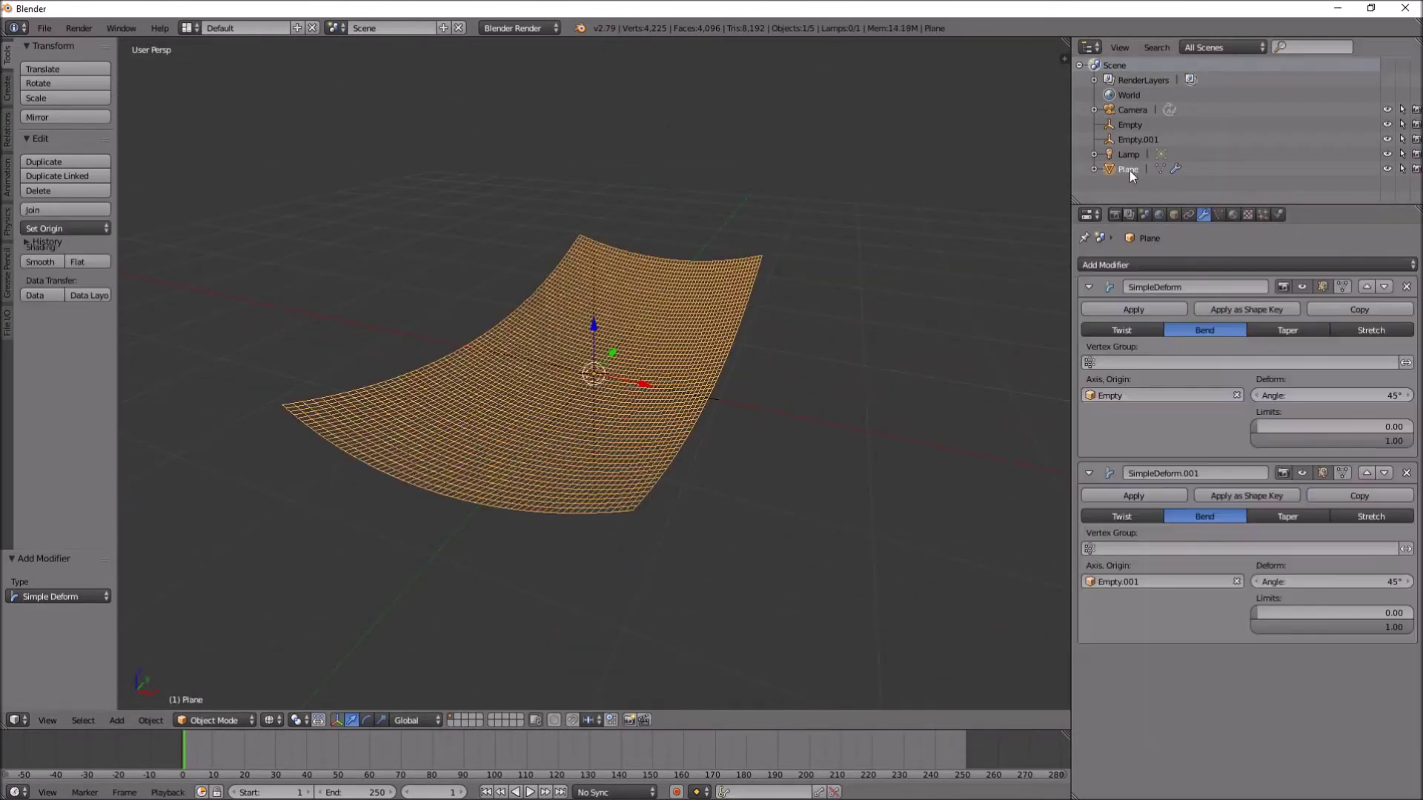
{"action": "left_click_drag", "start_coordinate": [1297, 582], "coordinate": [1336, 583]}
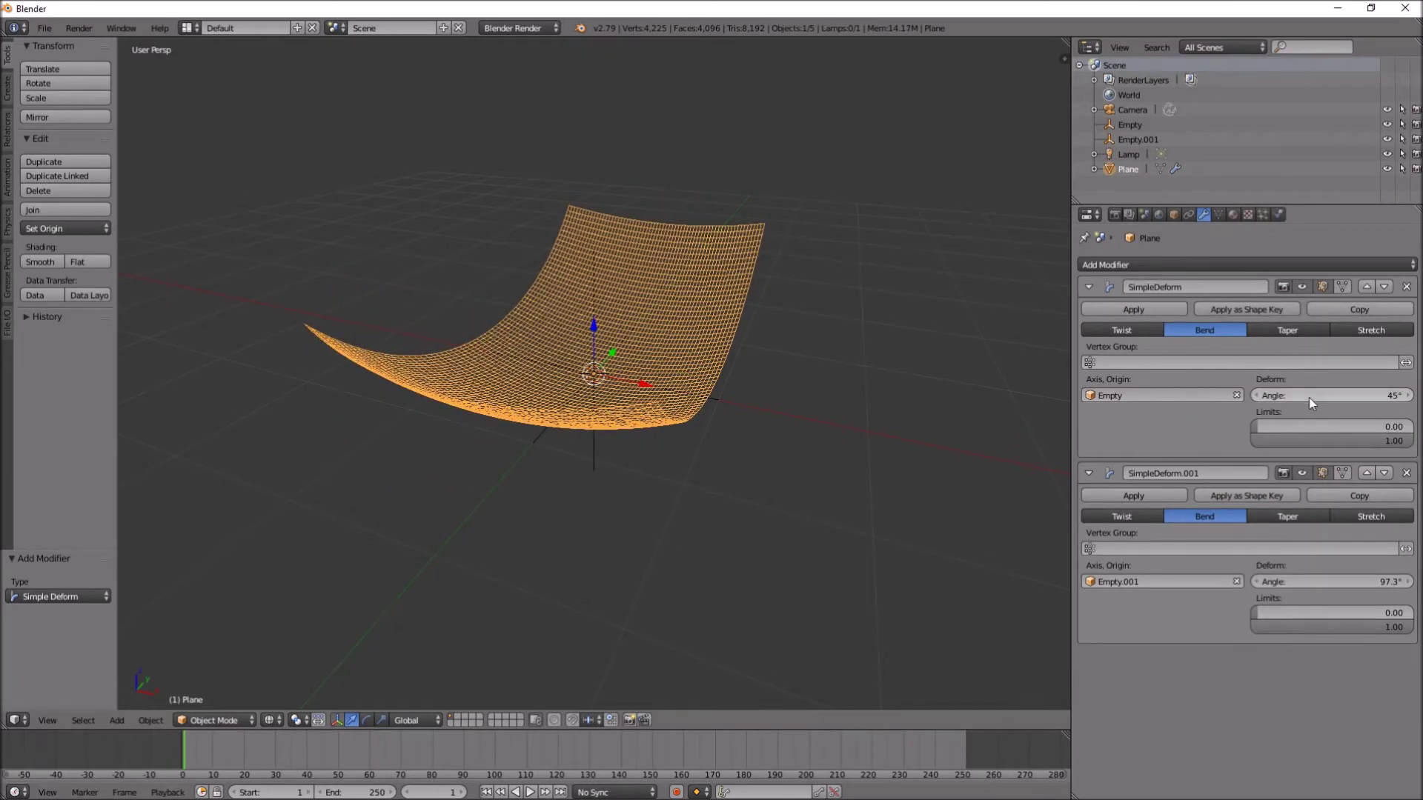
{"action": "left_click_drag", "start_coordinate": [1312, 396], "coordinate": [1392, 396]}
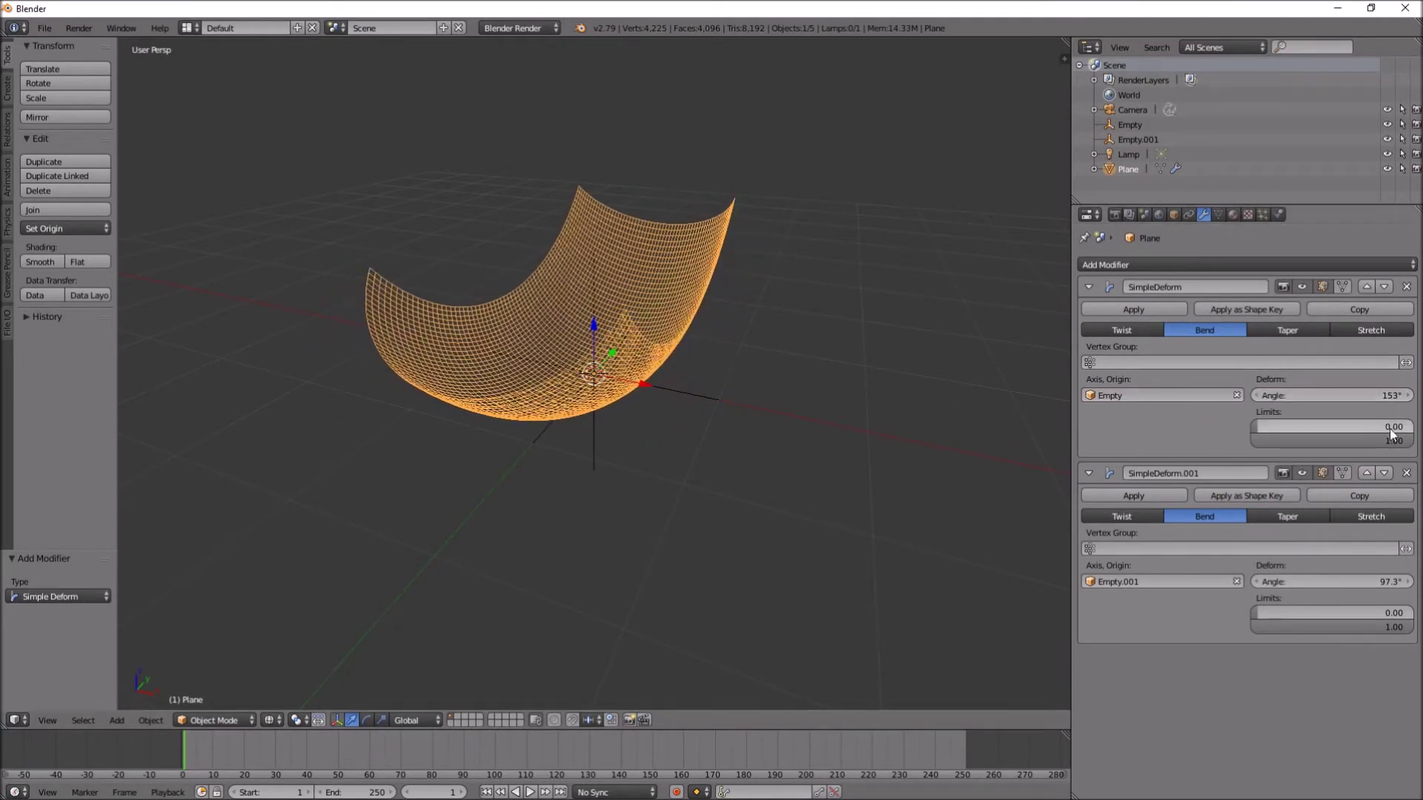
{"action": "left_click", "coordinate": [1368, 397]}
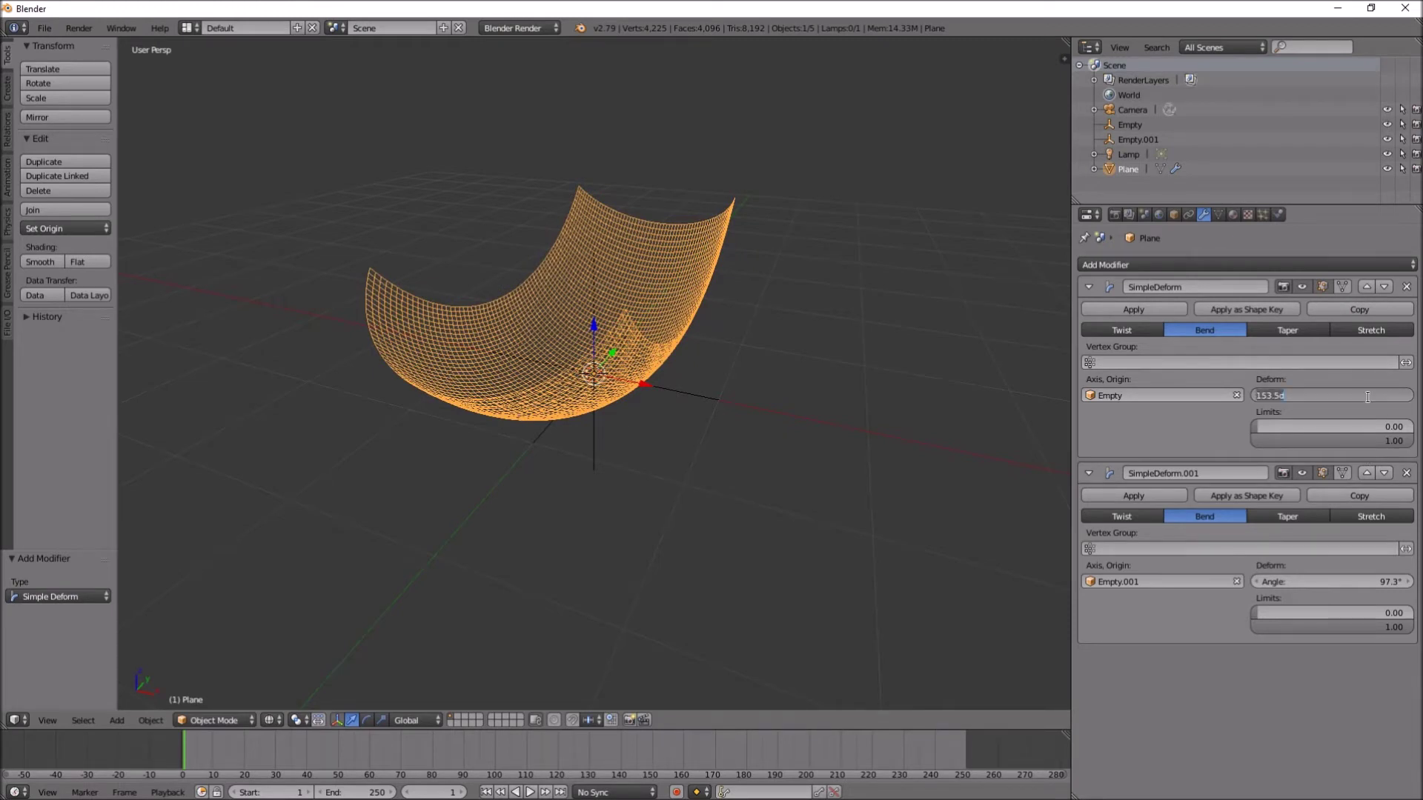
{"action": "type", "text": "180"}
{"action": "key", "text": "Return"}
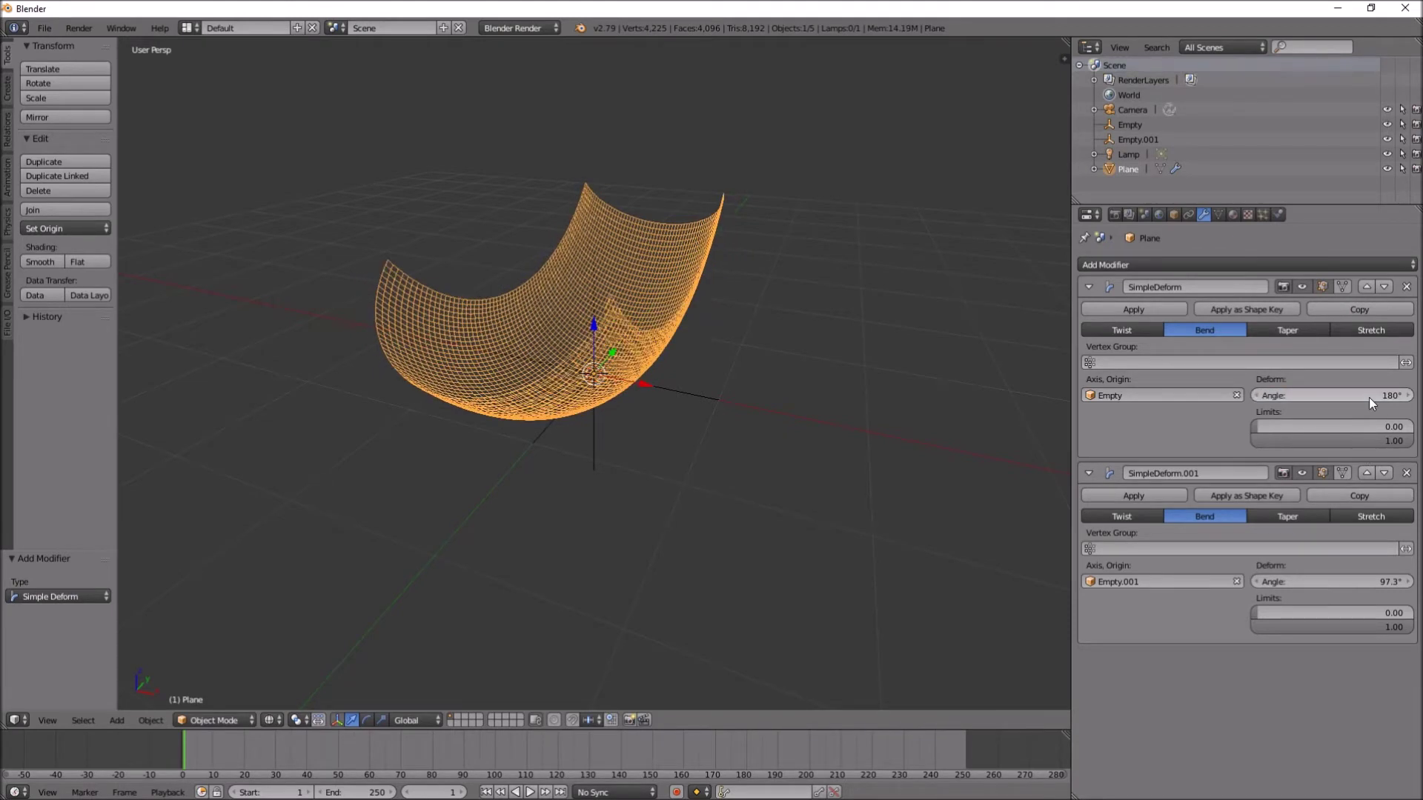
Increase the second Simple Deform modifier's bend angle to 360° and inspect the closed sphere from several sides.
{"action": "left_click_drag", "start_coordinate": [1294, 584], "coordinate": [1417, 585]}
{"action": "scroll", "coordinate": [597, 433], "scroll_direction": "up", "scroll_amount": 4}
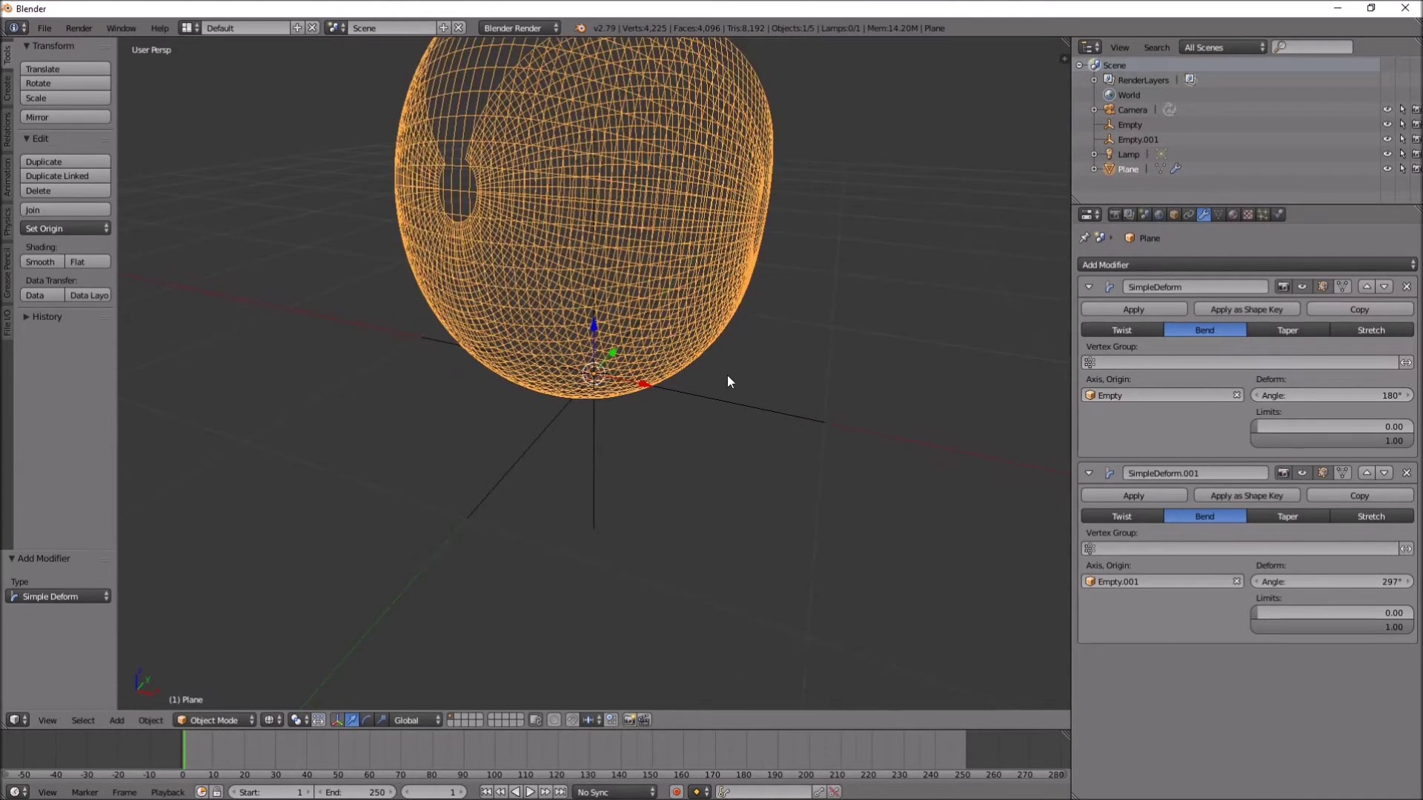
{"action": "middle_click_drag", "start_coordinate": [727, 375], "coordinate": [727, 378]}
{"action": "middle_click_drag", "start_coordinate": [683, 315], "coordinate": [830, 419]}
{"action": "left_click_drag", "start_coordinate": [1359, 584], "coordinate": [1397, 584]}
{"action": "middle_click_drag", "start_coordinate": [489, 415], "coordinate": [591, 472]}
{"action": "scroll", "coordinate": [593, 467], "scroll_direction": "down", "scroll_amount": 5}
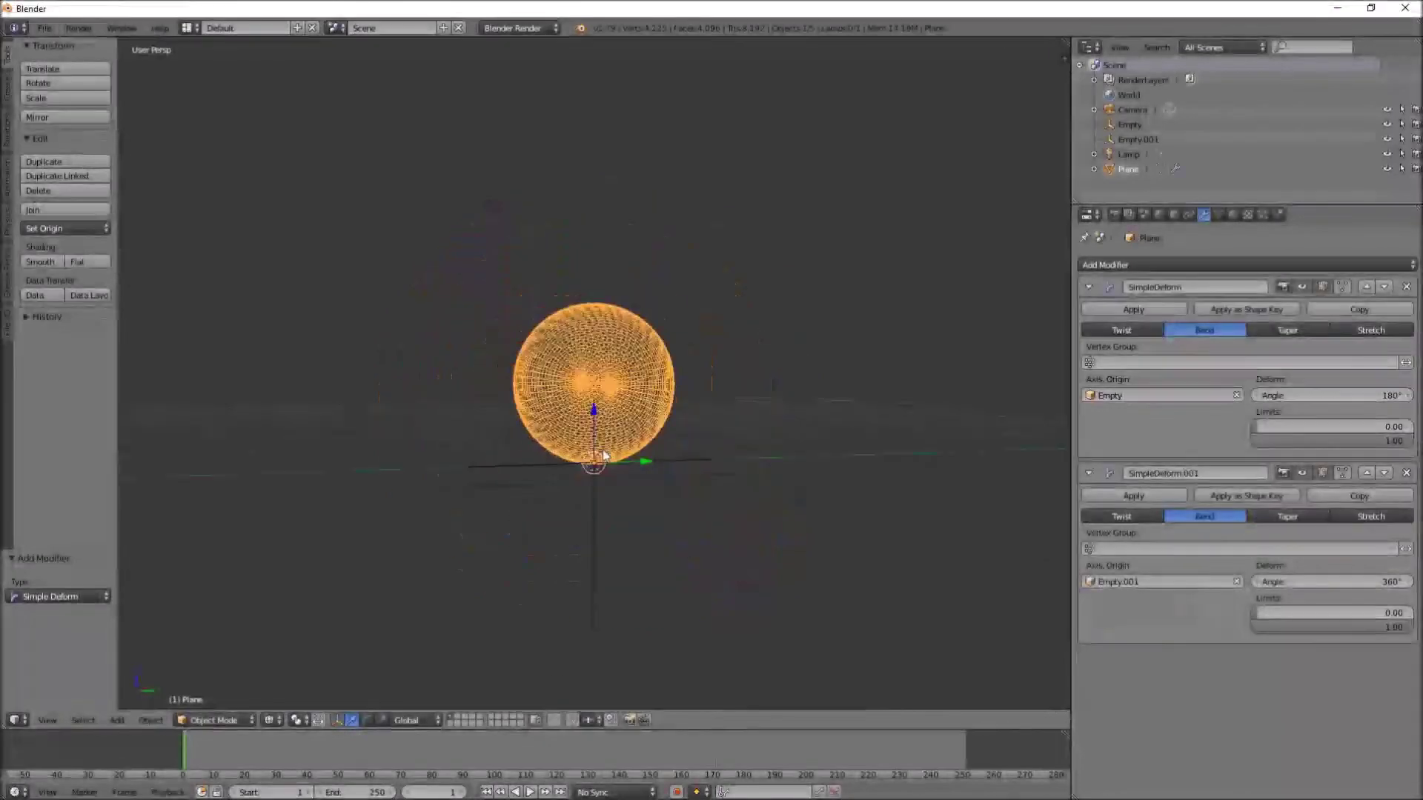
{"action": "scroll", "coordinate": [604, 451], "scroll_direction": "up", "scroll_amount": 6}
{"action": "middle_click_drag", "start_coordinate": [645, 426], "coordinate": [615, 485]}
{"action": "scroll", "coordinate": [616, 484], "scroll_direction": "down", "scroll_amount": 4}
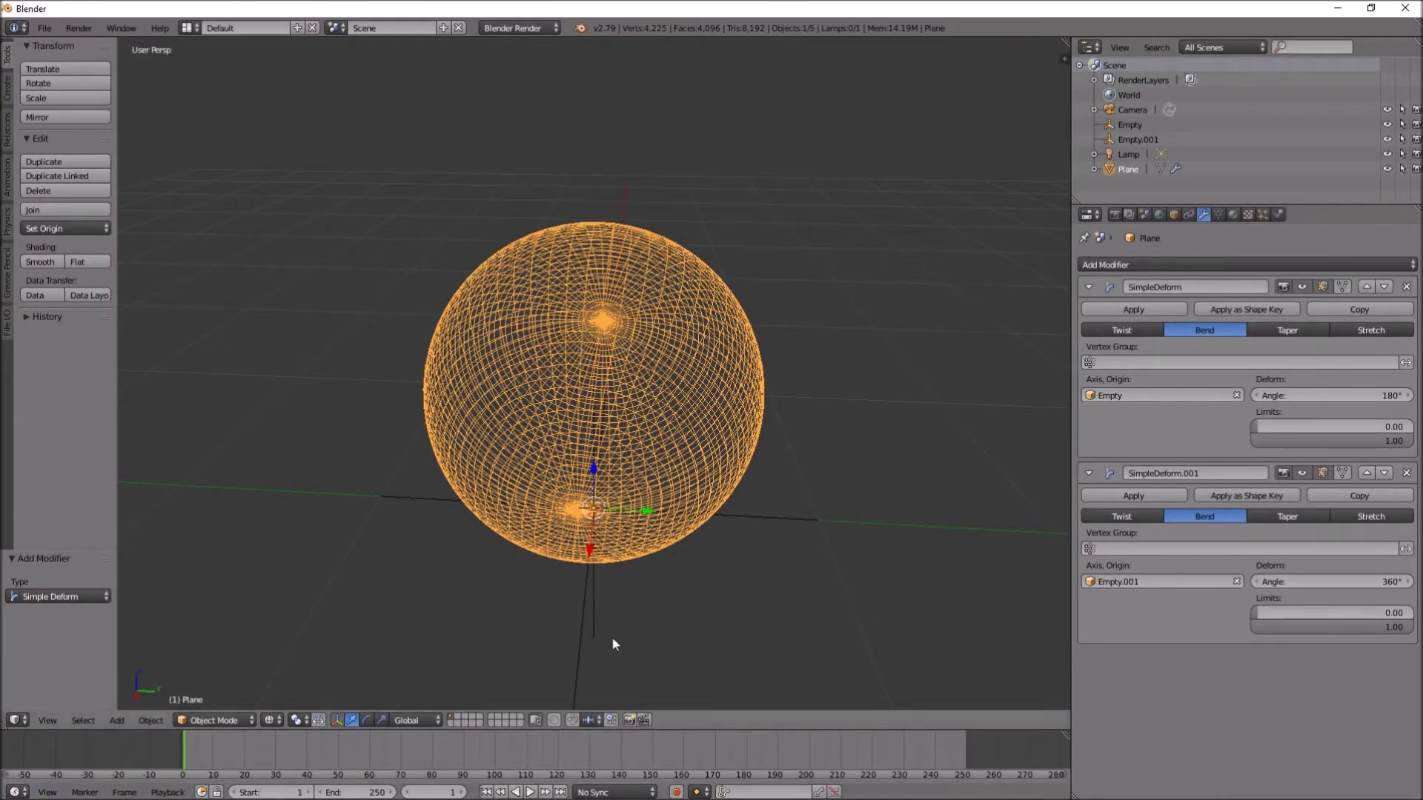
Create a new material for the plane and add a new texture to it.
{"action": "left_click", "coordinate": [1233, 215]}
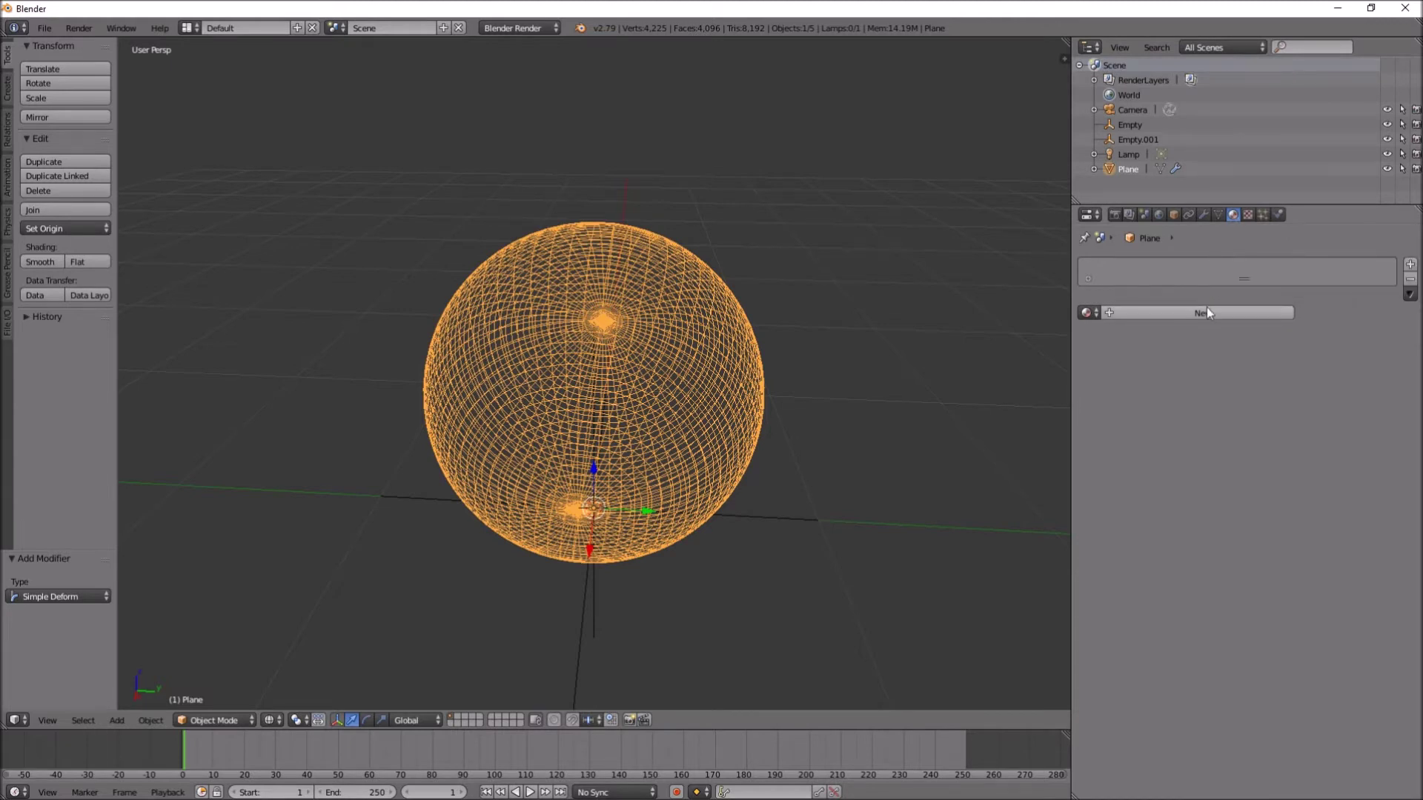
{"action": "left_click", "coordinate": [1207, 309]}
{"action": "left_click", "coordinate": [1249, 215]}
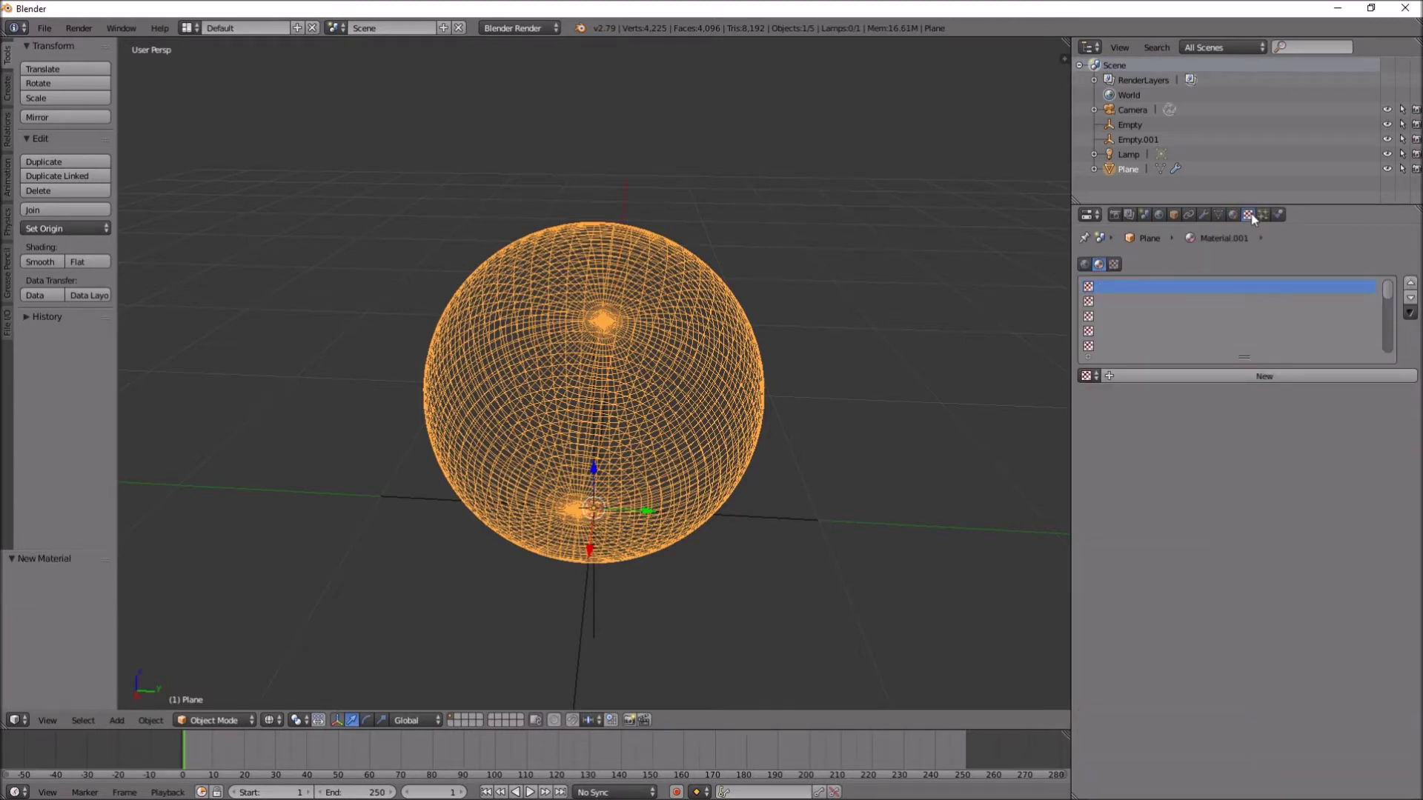
{"action": "left_click", "coordinate": [1260, 376]}
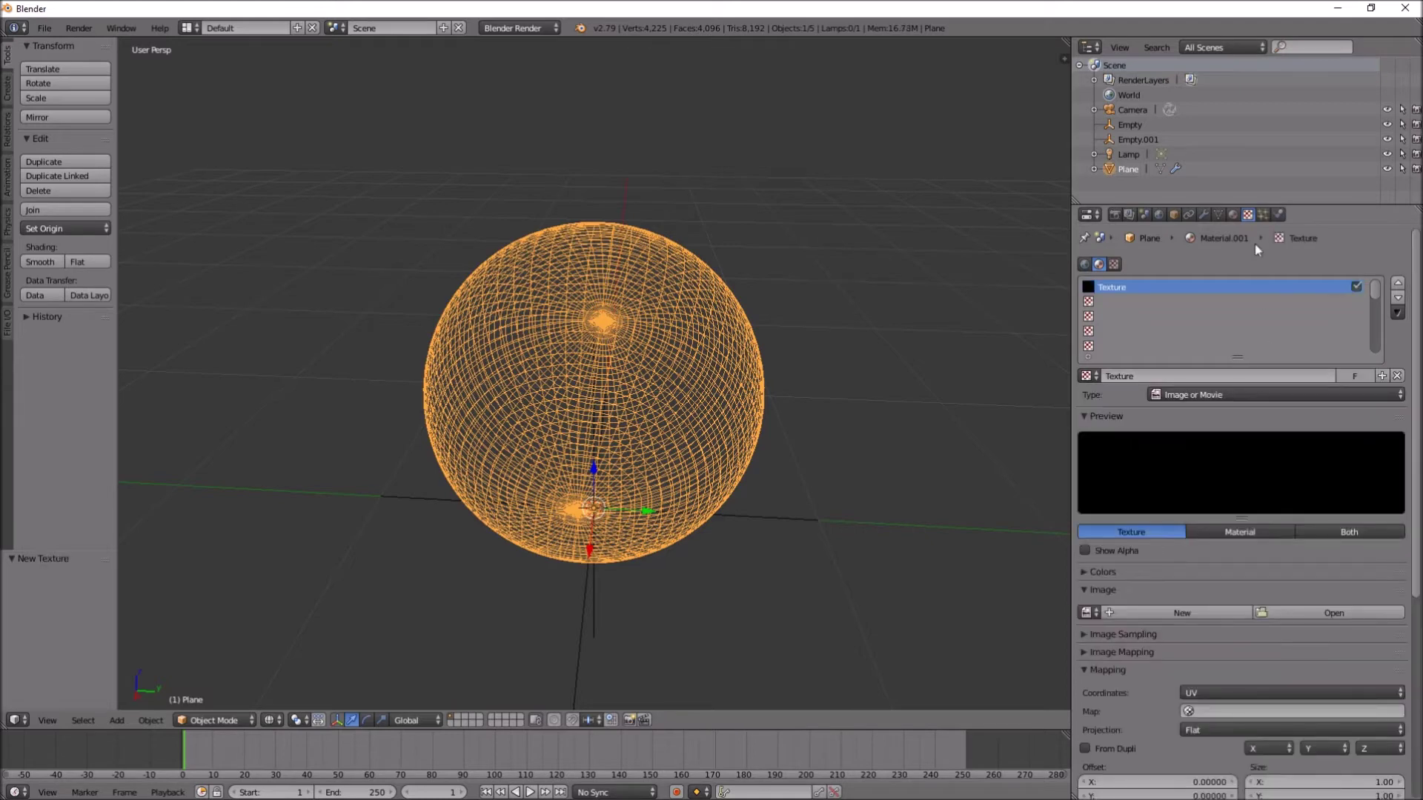
Load worldColour.jpg from the tutorial folder on the Desktop as the texture's image.
{"action": "left_click", "coordinate": [1339, 613]}
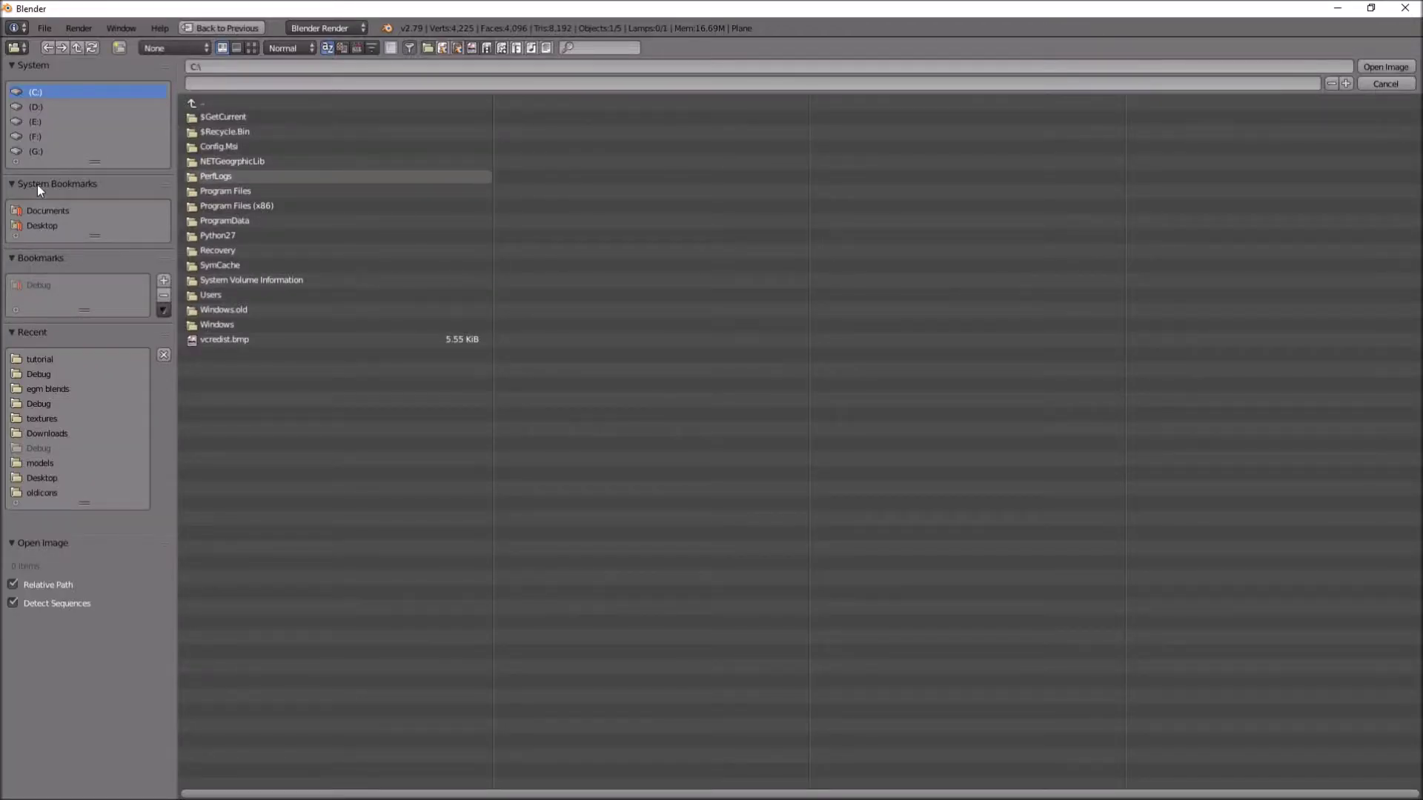
{"action": "left_click", "coordinate": [39, 228]}
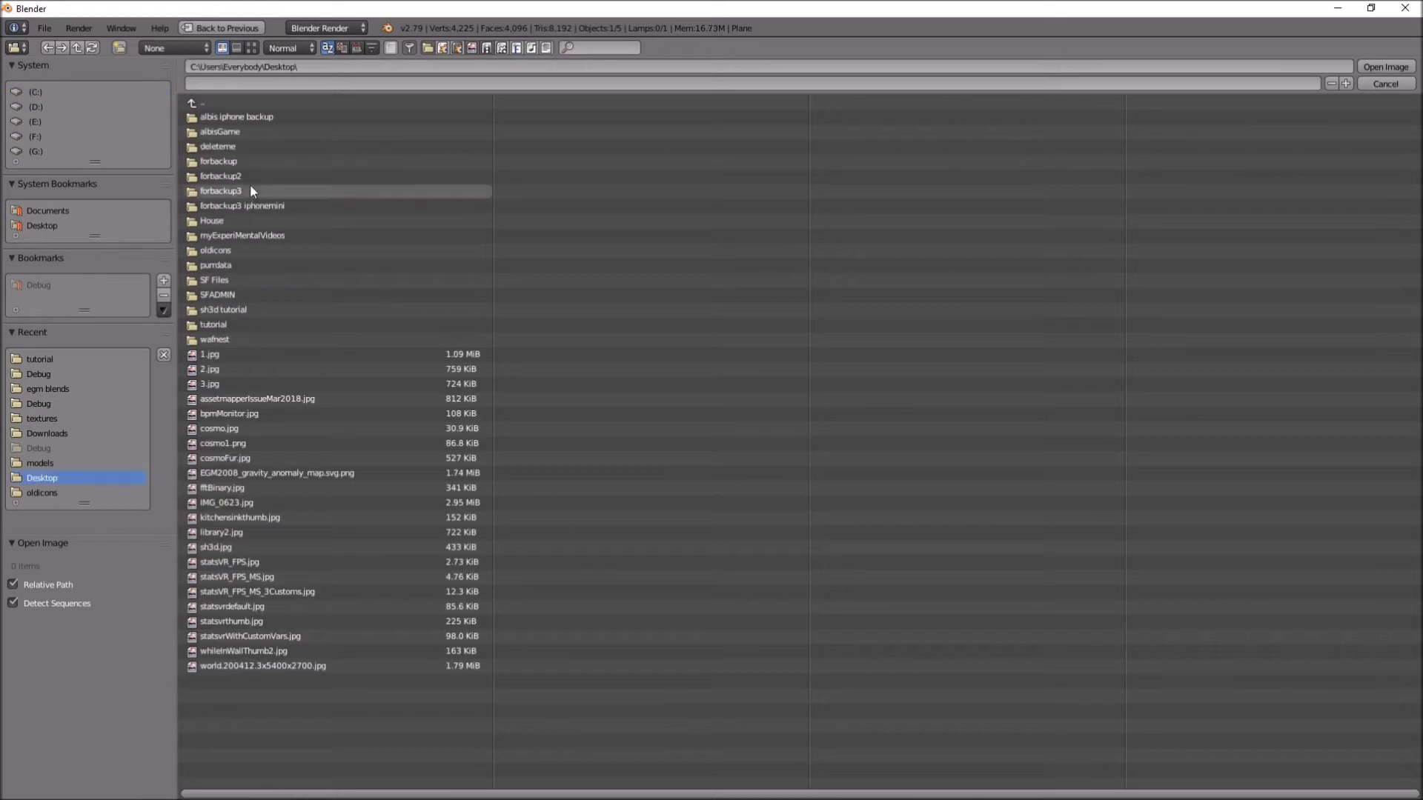
{"action": "left_click", "coordinate": [239, 310]}
{"action": "left_click", "coordinate": [224, 118]}
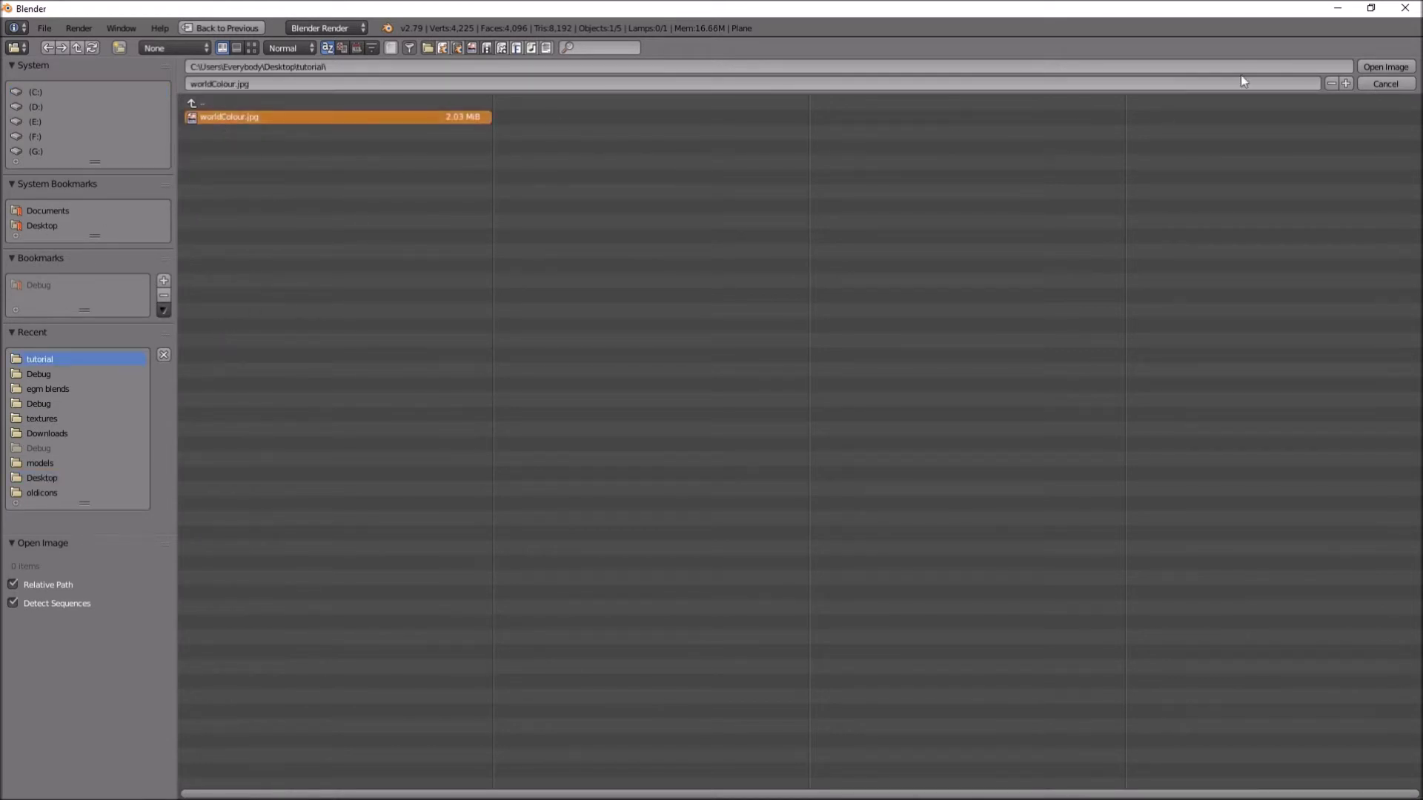
{"action": "left_click", "coordinate": [1383, 67]}
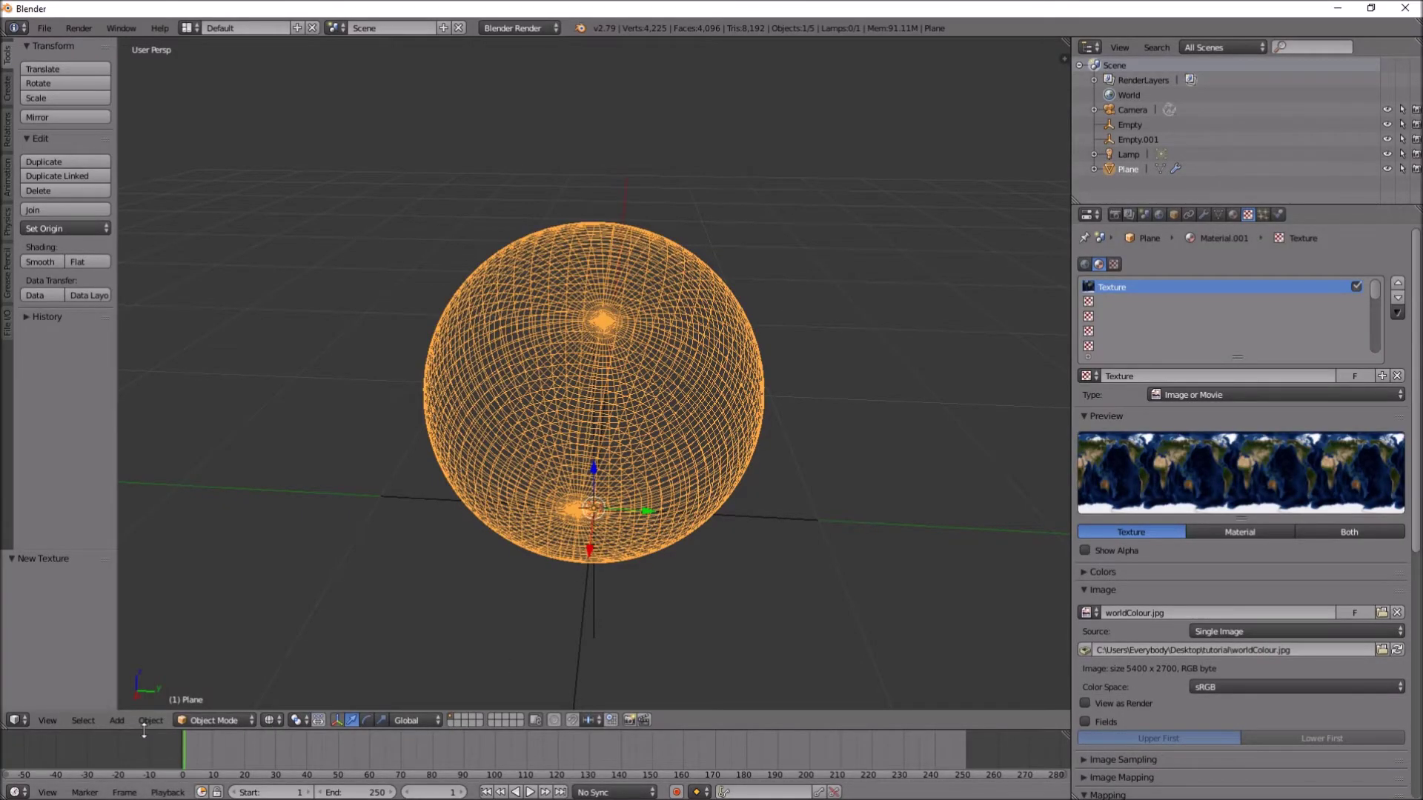
Enlarge the timeline area to about half the window height and switch it to the UV/Image Editor.
{"action": "left_click_drag", "start_coordinate": [146, 730], "coordinate": [146, 343]}
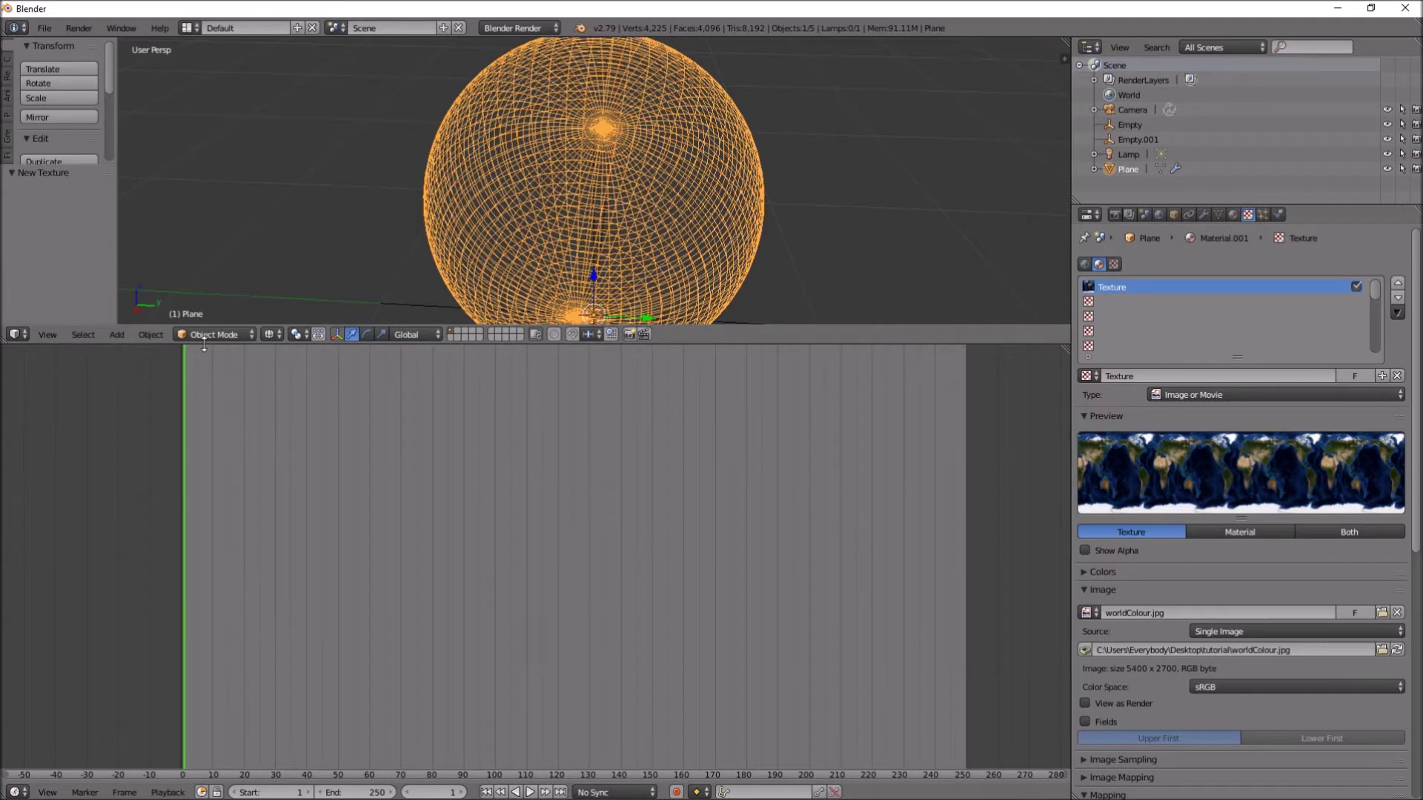
{"action": "left_click", "coordinate": [15, 793]}
{"action": "left_click", "coordinate": [57, 675]}
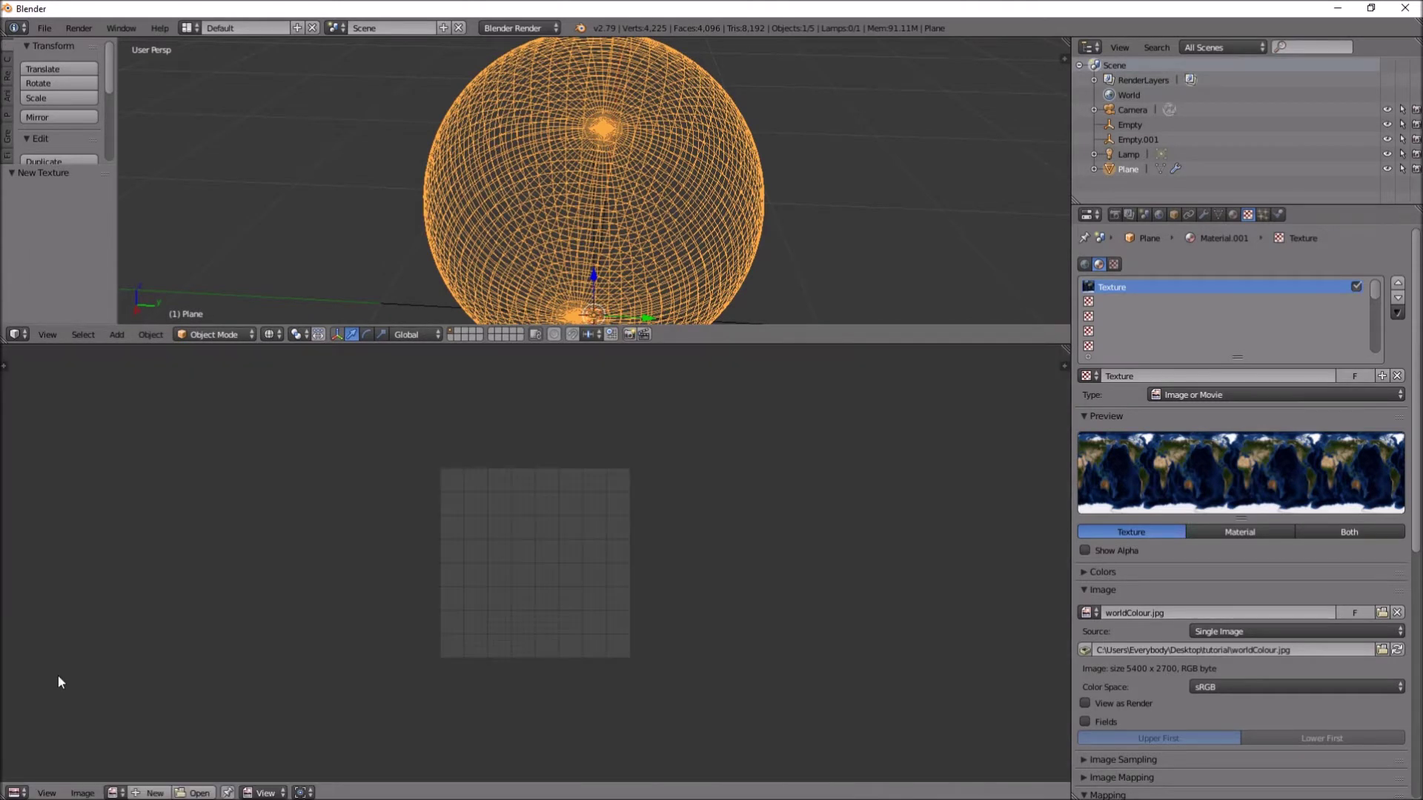
{"action": "scroll", "coordinate": [562, 483], "scroll_direction": "up", "scroll_amount": 1}
Display worldColour.jpg in full in the image editor and give the 3D view above it more height.
{"action": "left_click", "coordinate": [116, 792]}
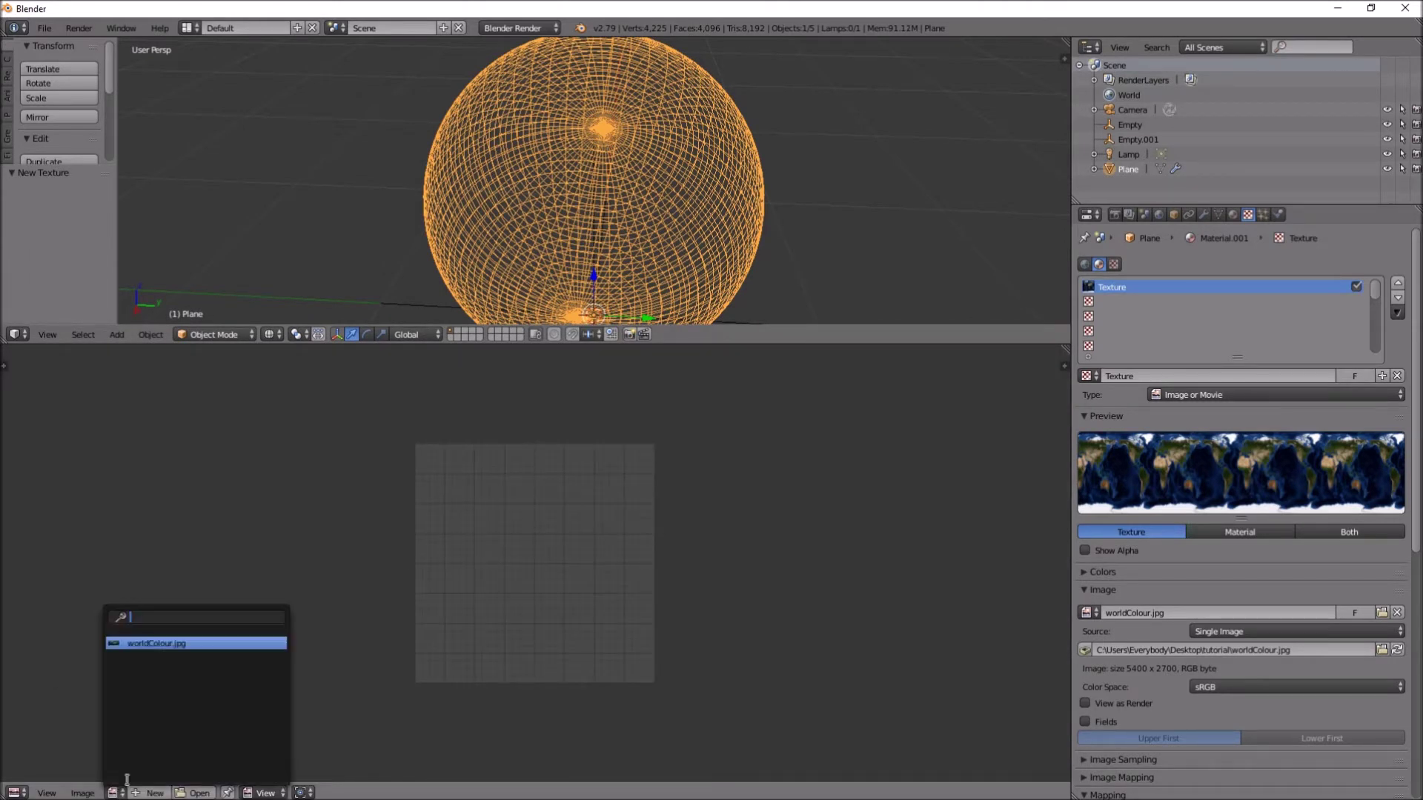
{"action": "left_click", "coordinate": [176, 643]}
{"action": "scroll", "coordinate": [576, 470], "scroll_direction": "down", "scroll_amount": 4}
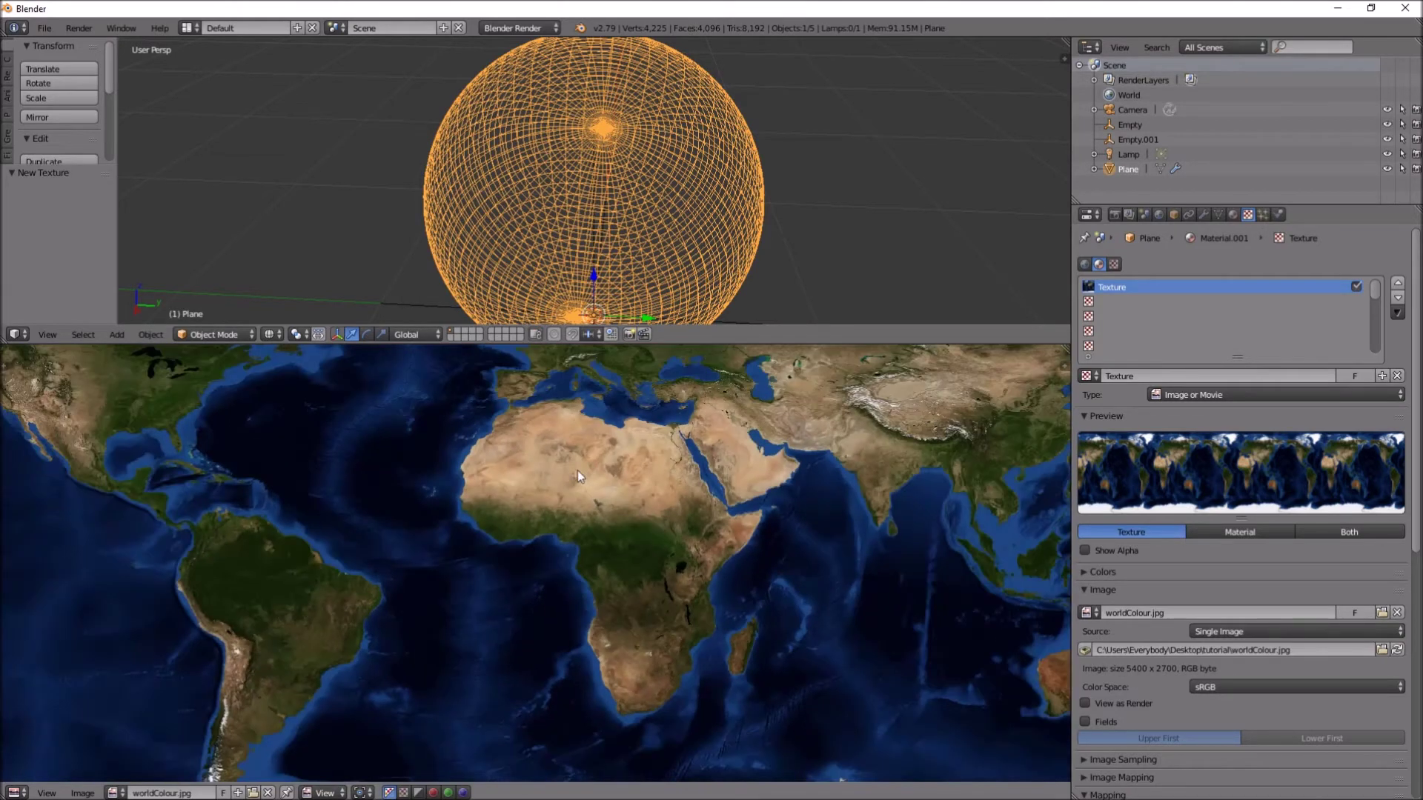
{"action": "scroll", "coordinate": [576, 470], "scroll_direction": "down", "scroll_amount": 4}
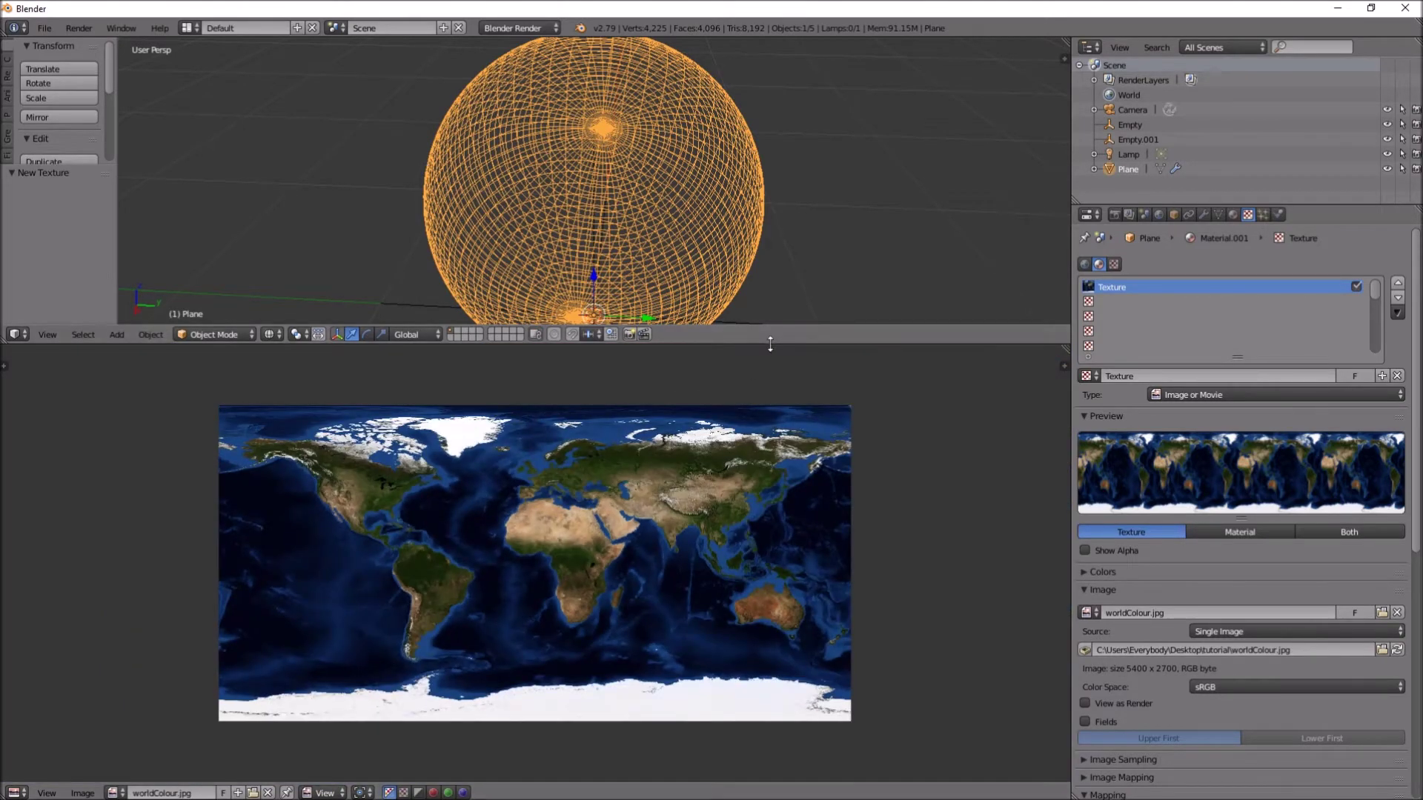
{"action": "left_click_drag", "start_coordinate": [769, 343], "coordinate": [766, 428]}
{"action": "scroll", "coordinate": [616, 293], "scroll_direction": "up", "scroll_amount": 1}
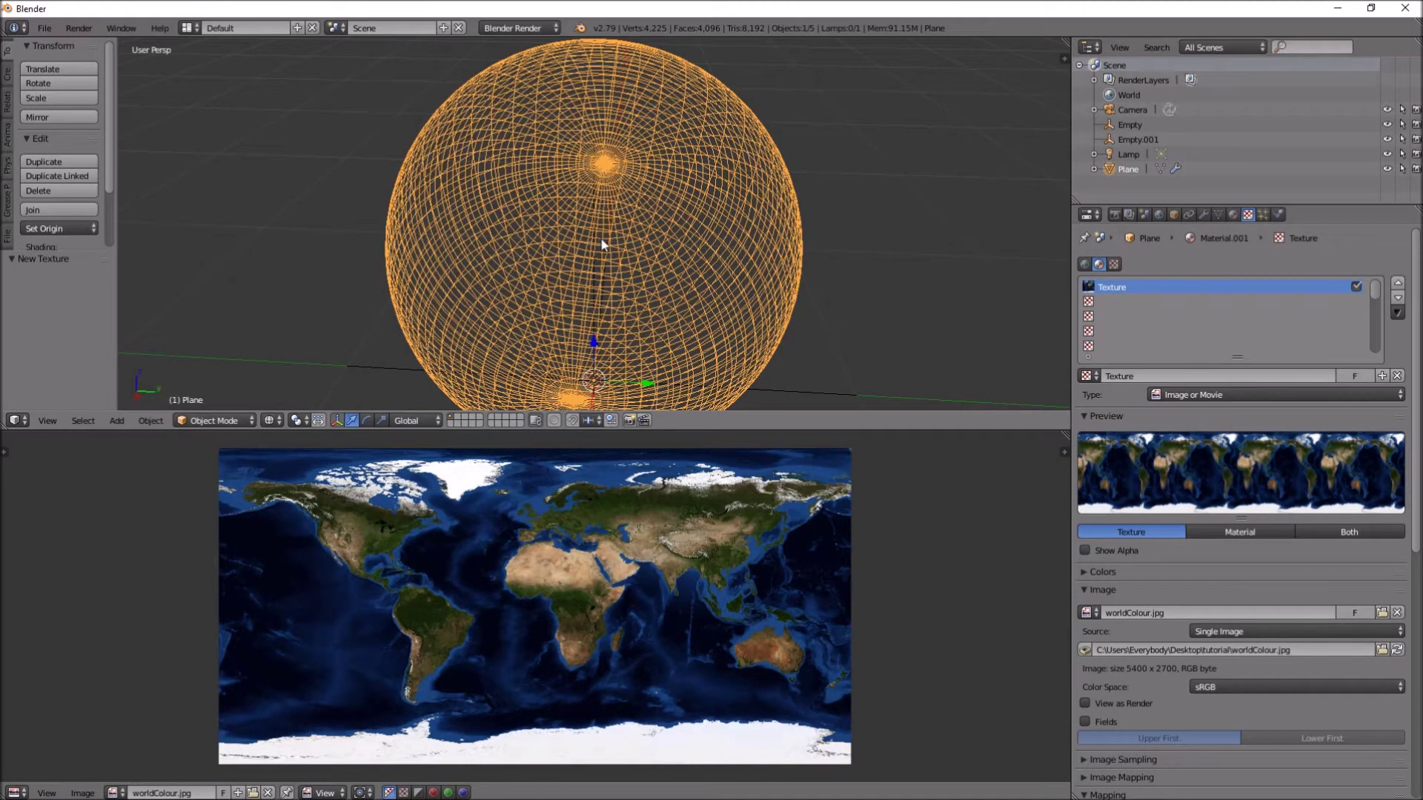
Unwrap the whole plane mesh onto worldColour.jpg with Project from View (Bounds), seen from above with its long side horizontal and X pointing up.
{"action": "key", "text": "Tab"}
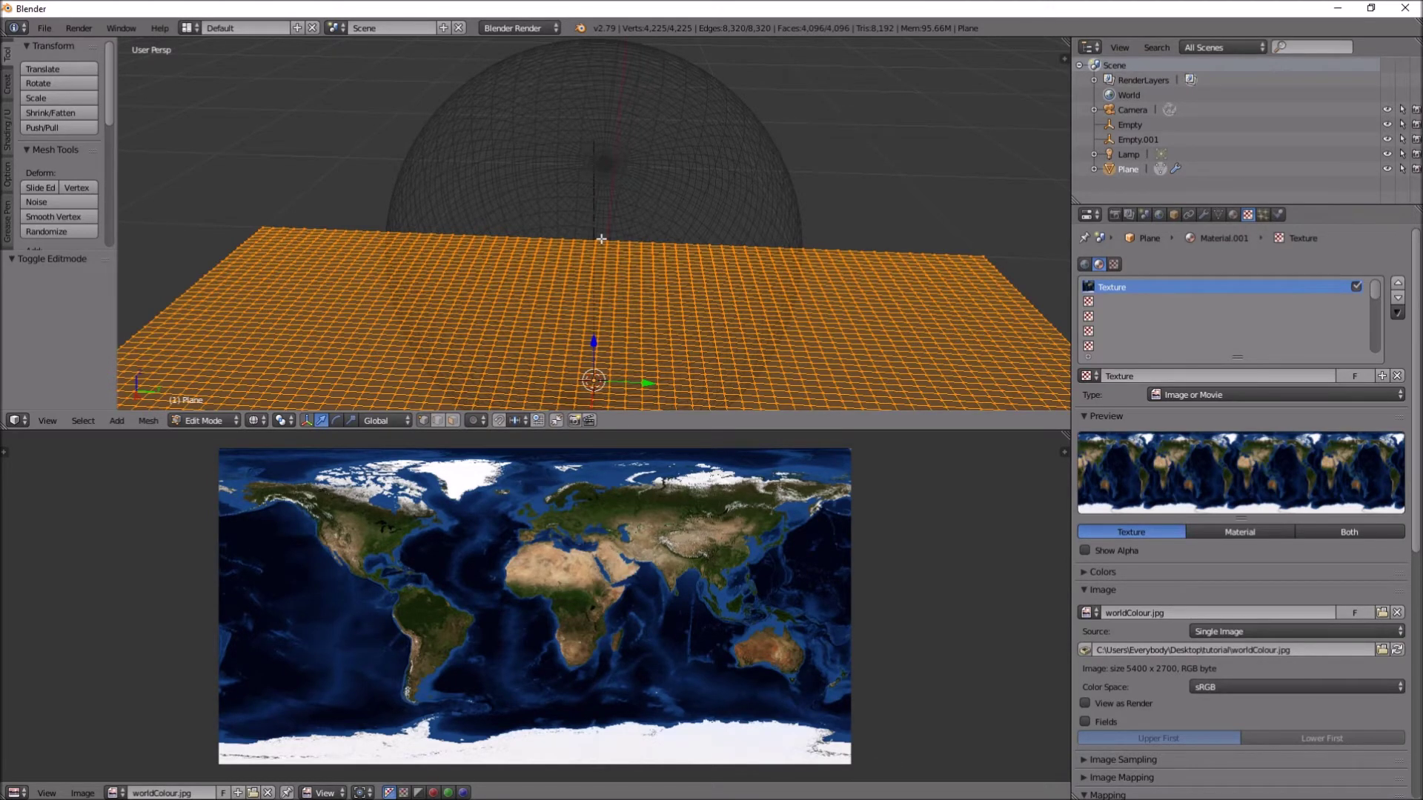
{"action": "key", "text": "KP_7"}
{"action": "scroll", "coordinate": [645, 235], "scroll_direction": "down", "scroll_amount": 6}
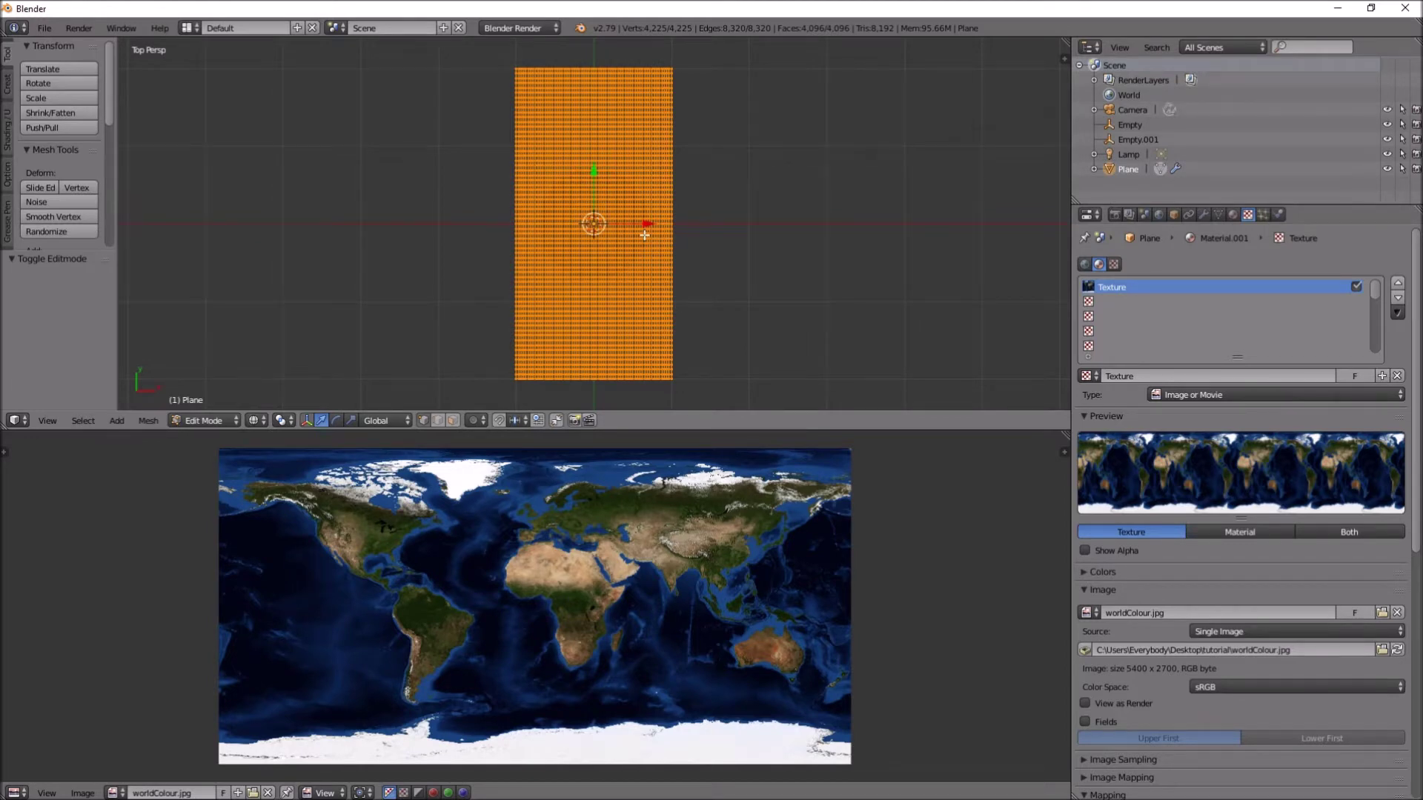
{"action": "key", "text": "KP_6"}
{"action": "key", "text": "KP_6"}
{"action": "key", "text": "KP_6"}
{"action": "key", "text": "KP_6"}
{"action": "key", "text": "KP_6"}
{"action": "key", "text": "KP_8"}
{"action": "key", "text": "KP_8"}
{"action": "key", "text": "KP_6"}
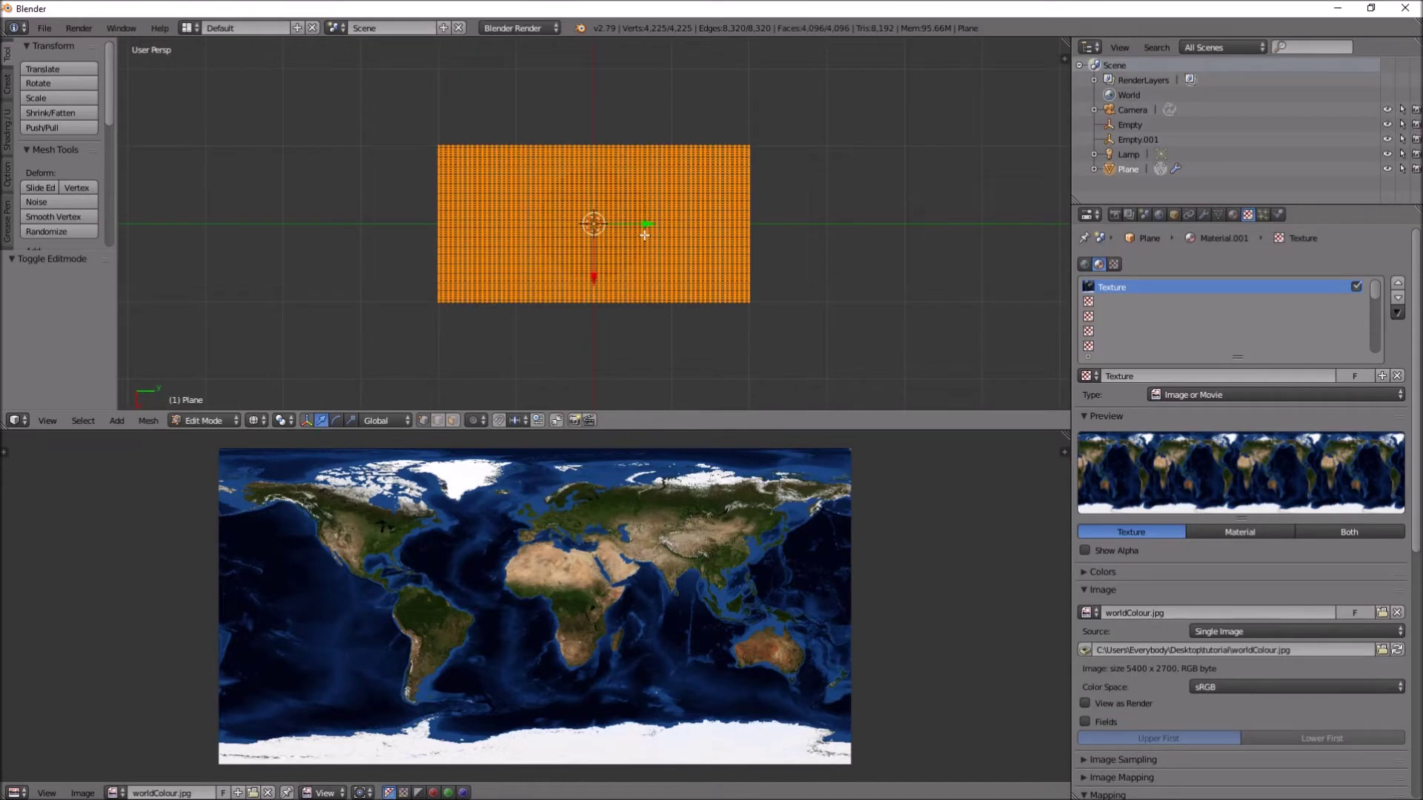
{"action": "key", "text": "KP_6"}
{"action": "key", "text": "KP_6"}
{"action": "key", "text": "KP_6"}
{"action": "key", "text": "KP_6"}
{"action": "key", "text": "KP_6"}
{"action": "key", "text": "KP_6"}
{"action": "key", "text": "KP_6"}
{"action": "key", "text": "KP_6"}
{"action": "key", "text": "KP_6"}
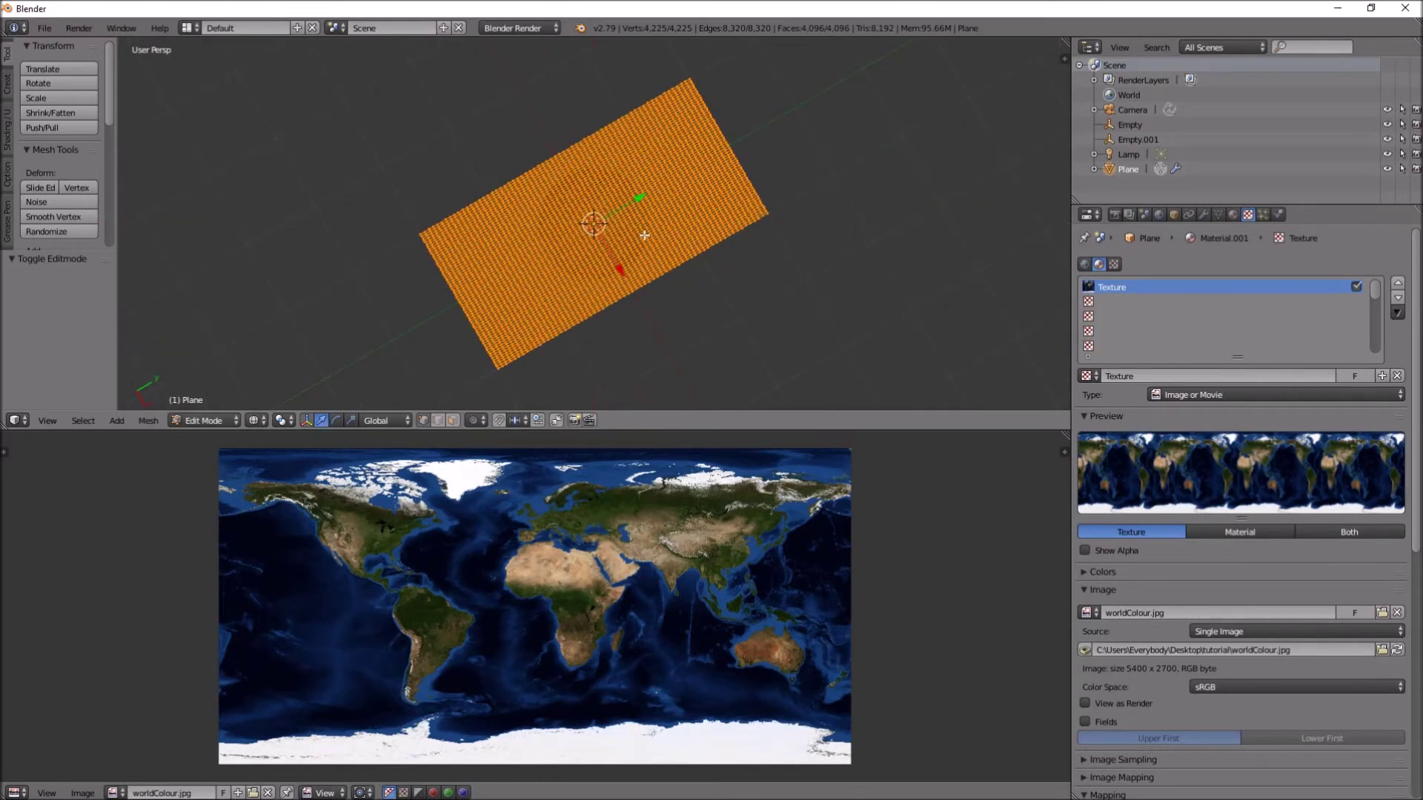
{"action": "key", "text": "KP_6"}
{"action": "key", "text": "KP_6"}
{"action": "key", "text": "KP_6"}
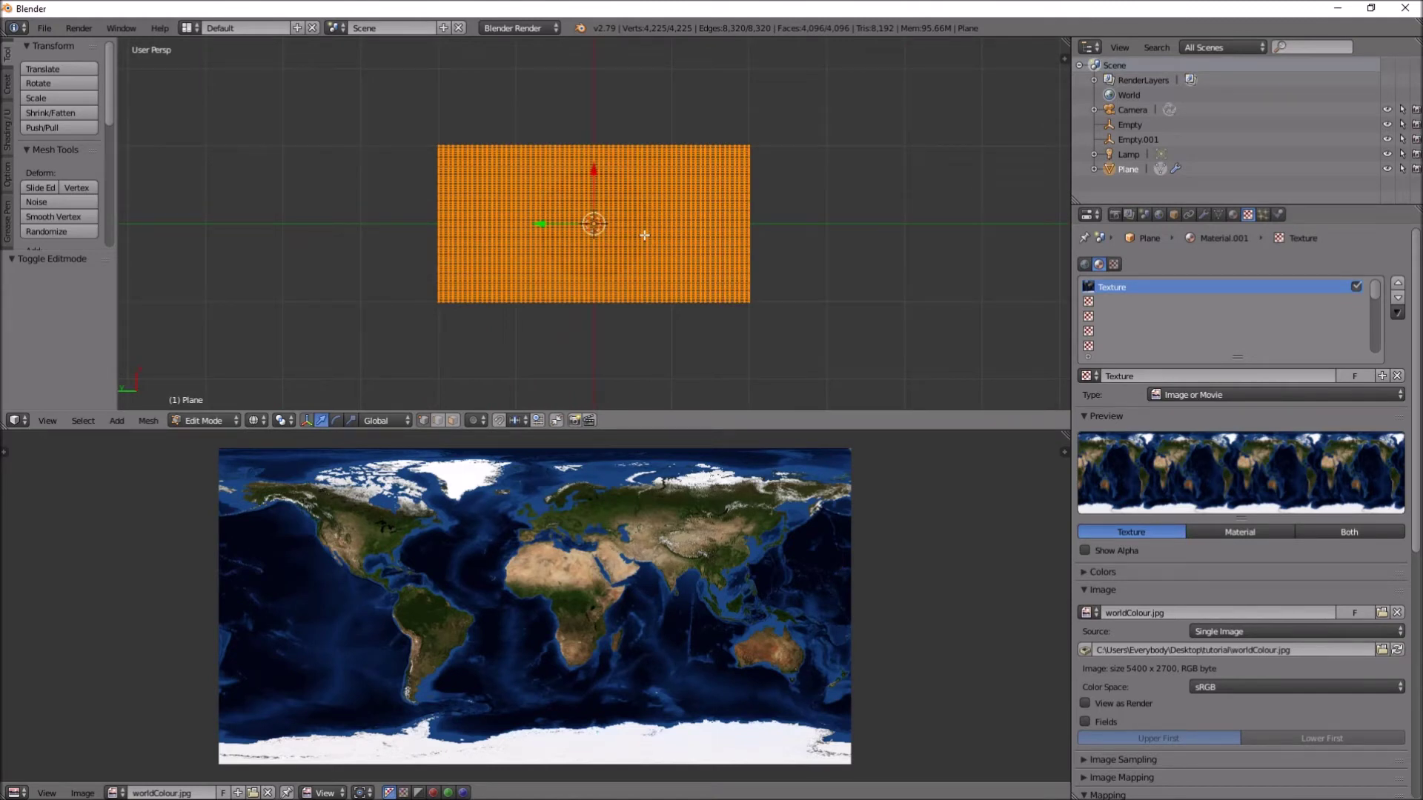
{"action": "scroll", "coordinate": [646, 234], "scroll_direction": "up", "scroll_amount": 1}
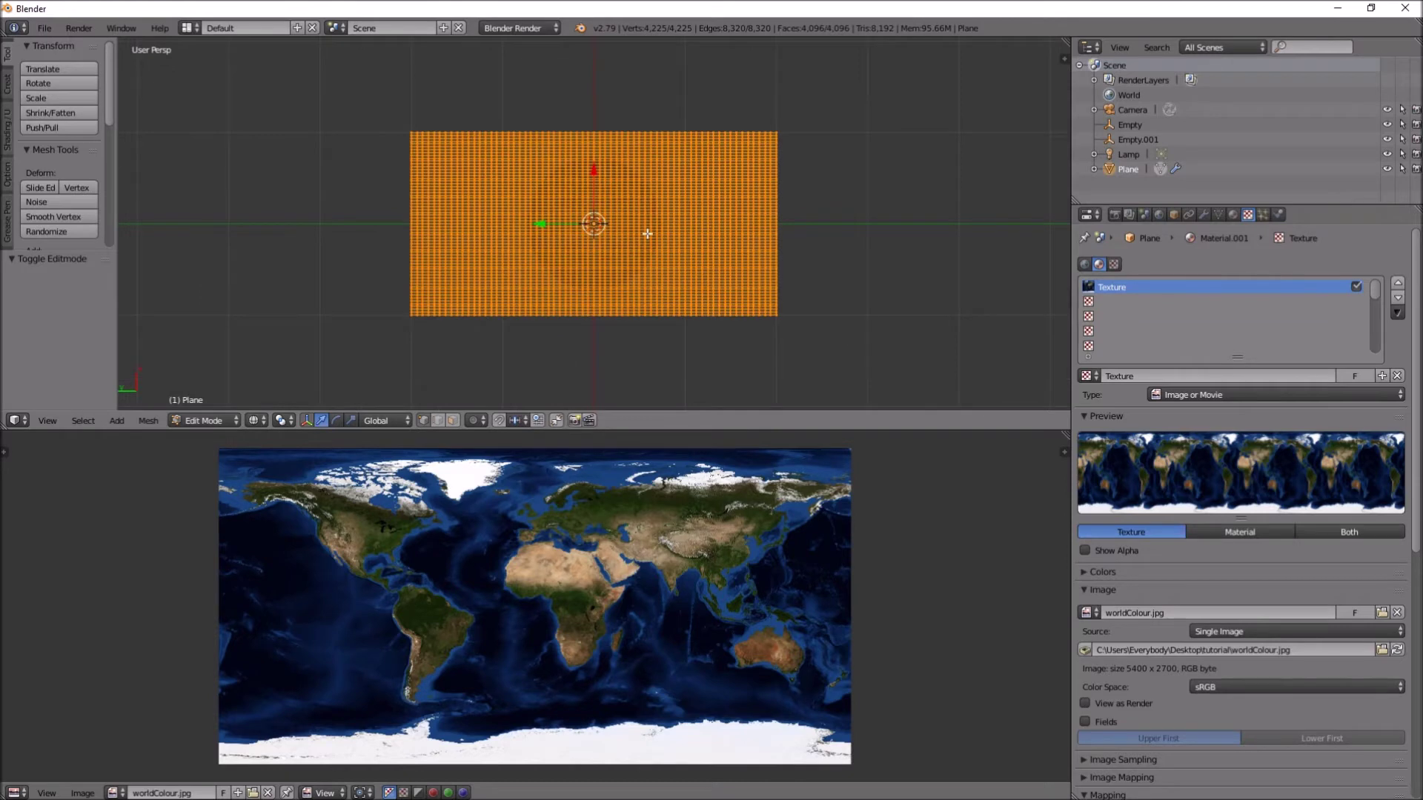
{"action": "key", "text": "u"}
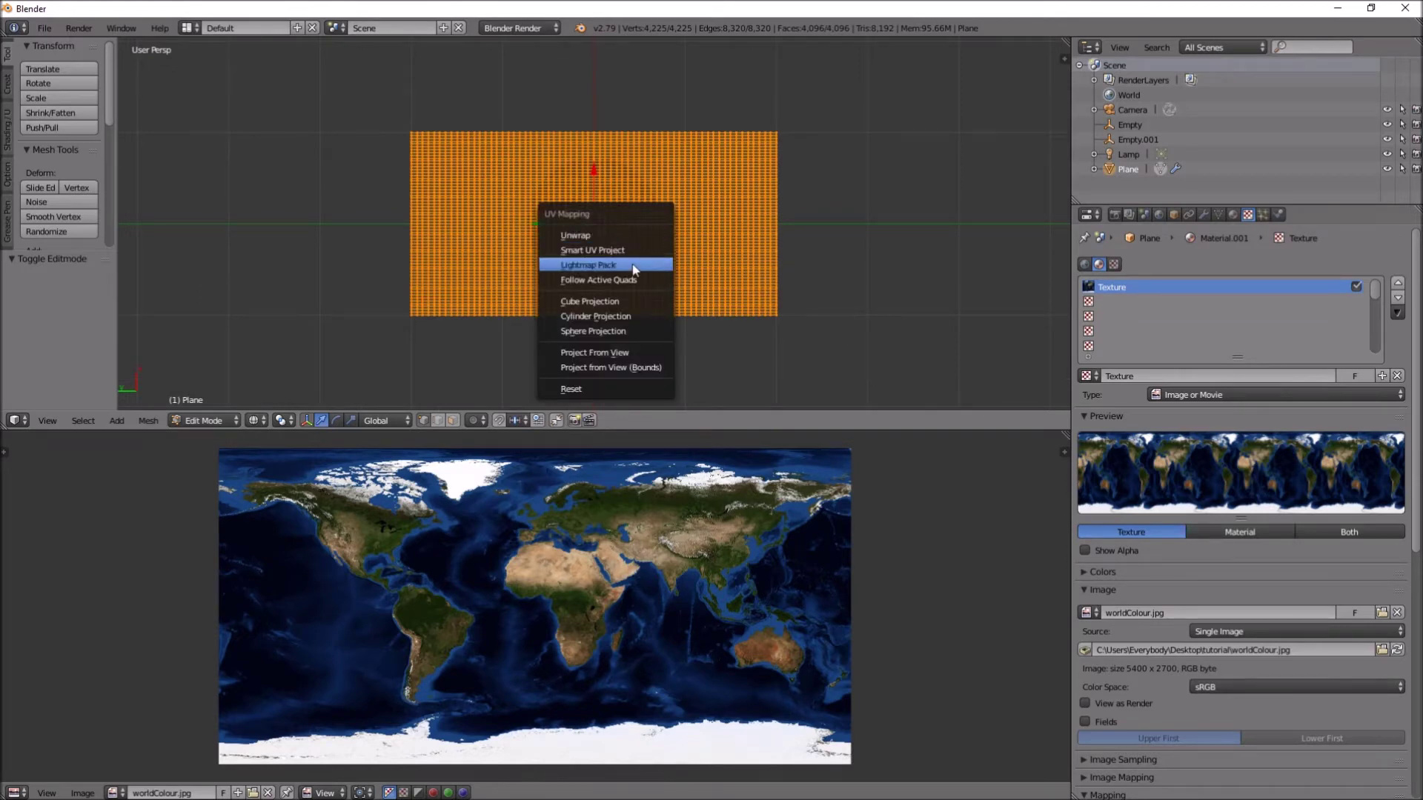
{"action": "left_click", "coordinate": [620, 368]}
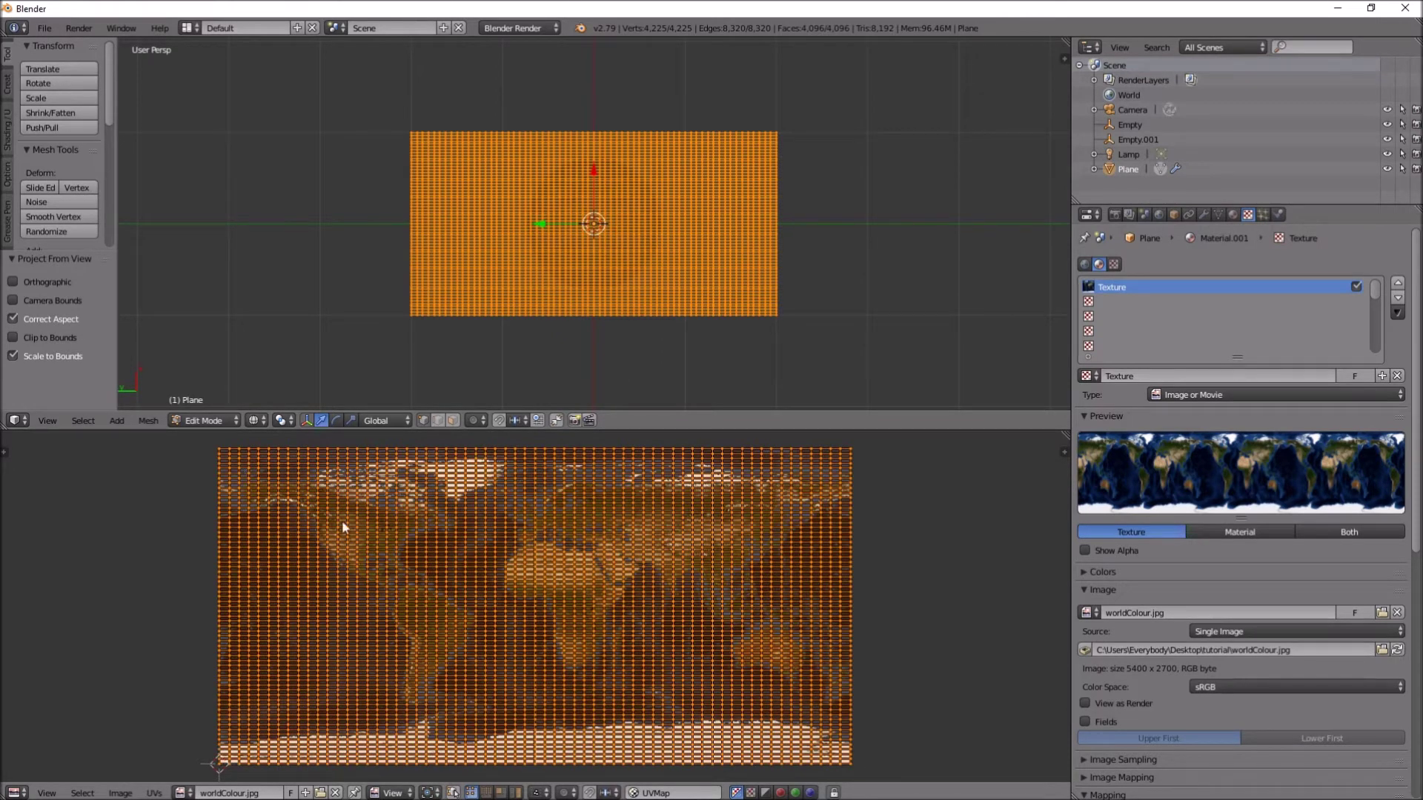
{"action": "scroll", "coordinate": [608, 226], "scroll_direction": "up", "scroll_amount": 1}
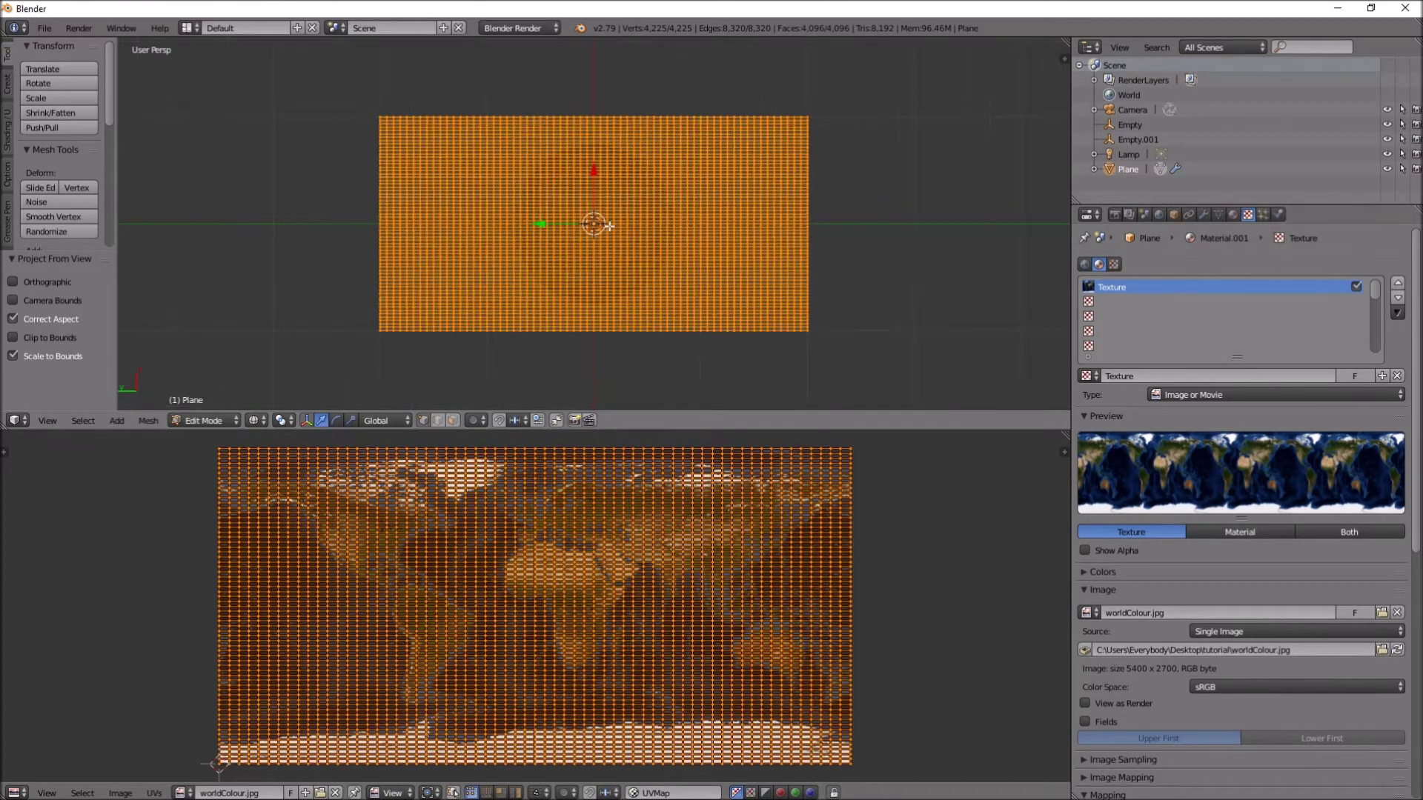
{"action": "scroll", "coordinate": [608, 226], "scroll_direction": "up", "scroll_amount": 2}
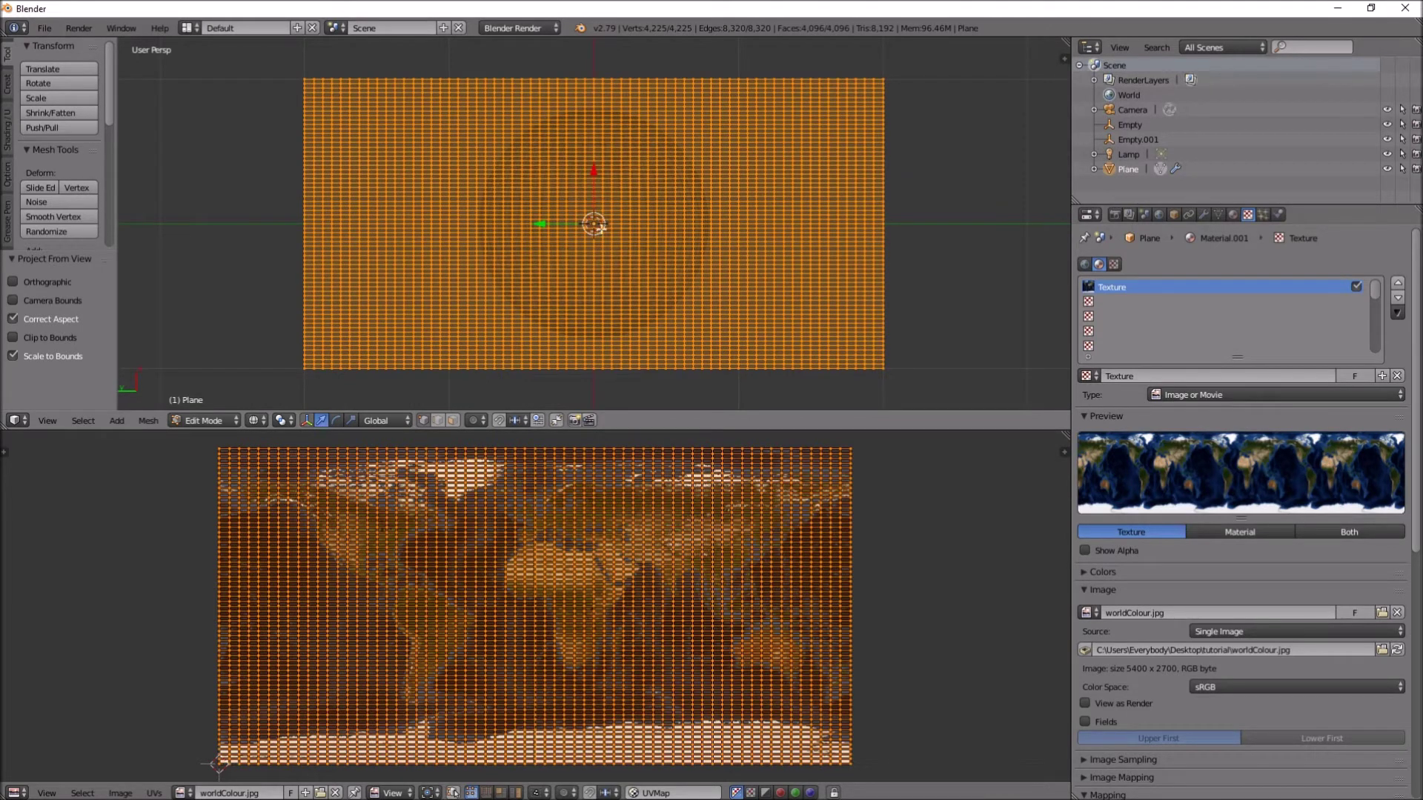
Return the plane to object mode and set the viewport shading to Material to check the map on the sphere.
{"action": "key", "text": "Tab"}
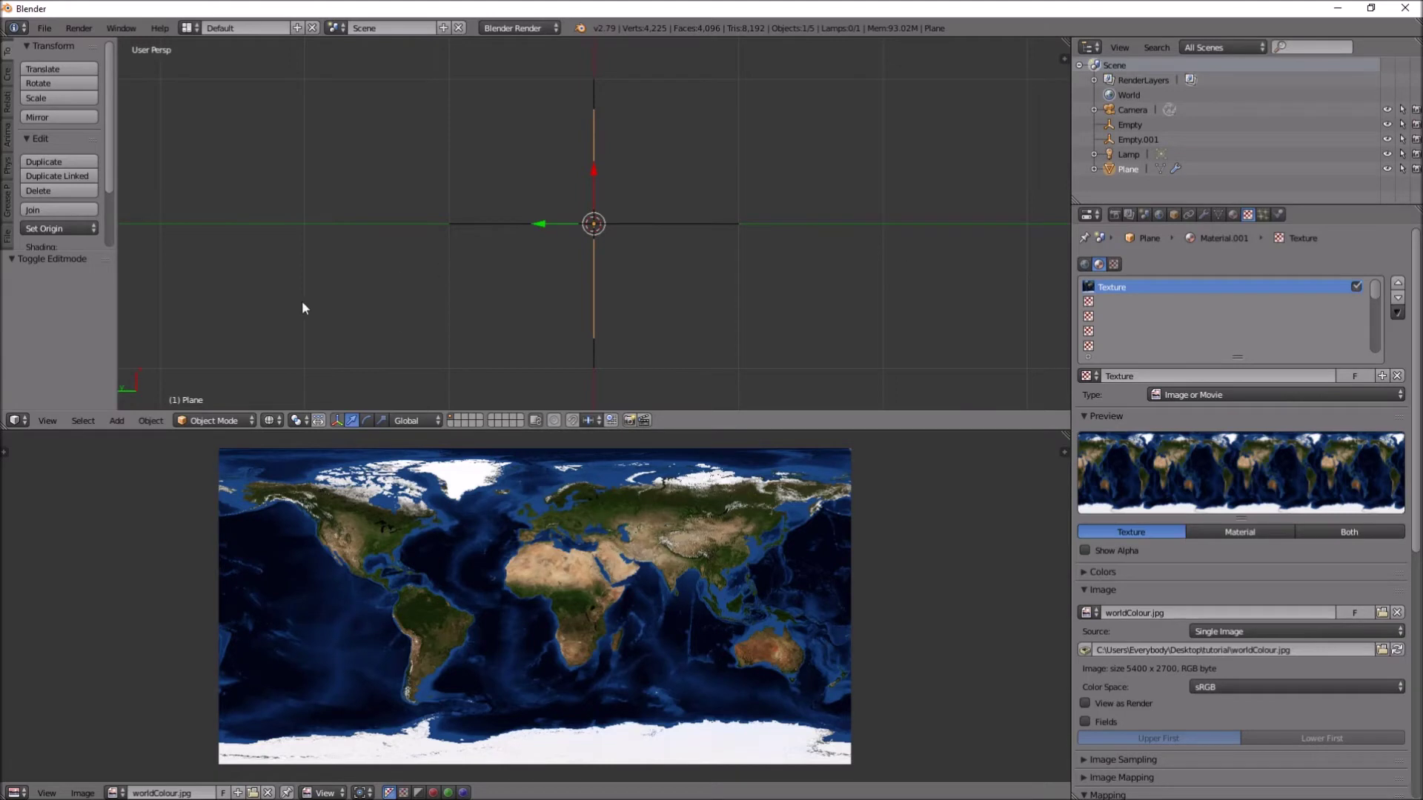
{"action": "left_click", "coordinate": [270, 420]}
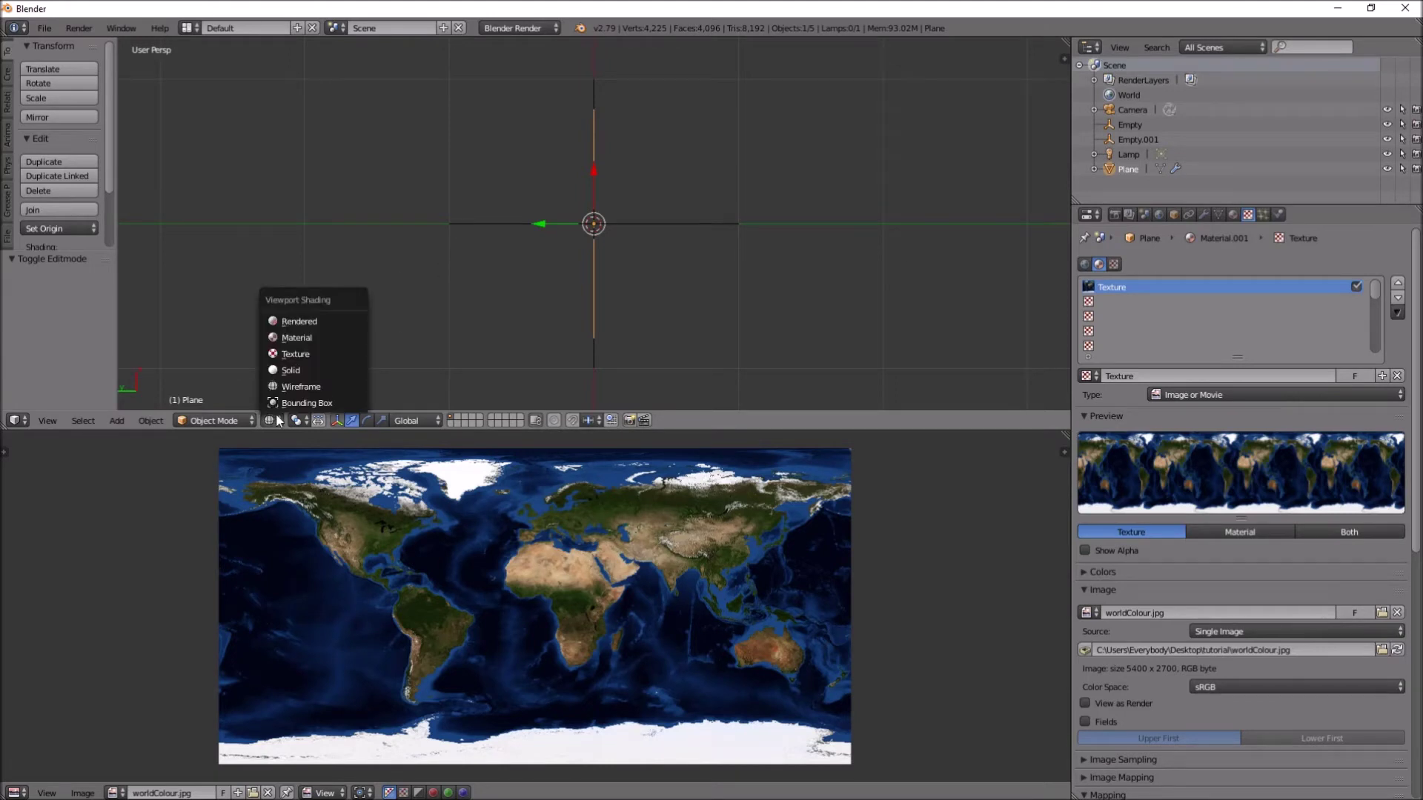
{"action": "left_click", "coordinate": [300, 337]}
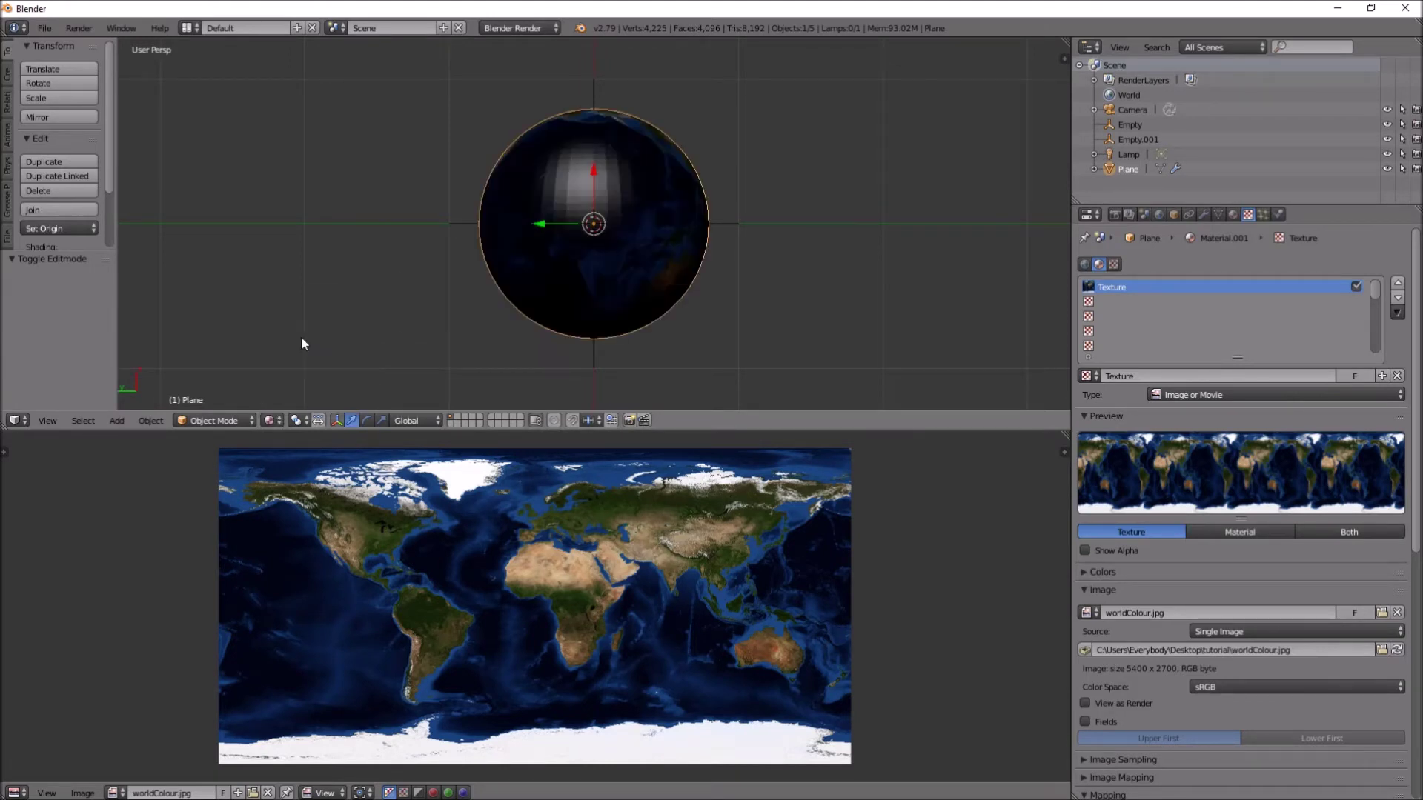
{"action": "middle_click_drag", "start_coordinate": [669, 252], "coordinate": [621, 187]}
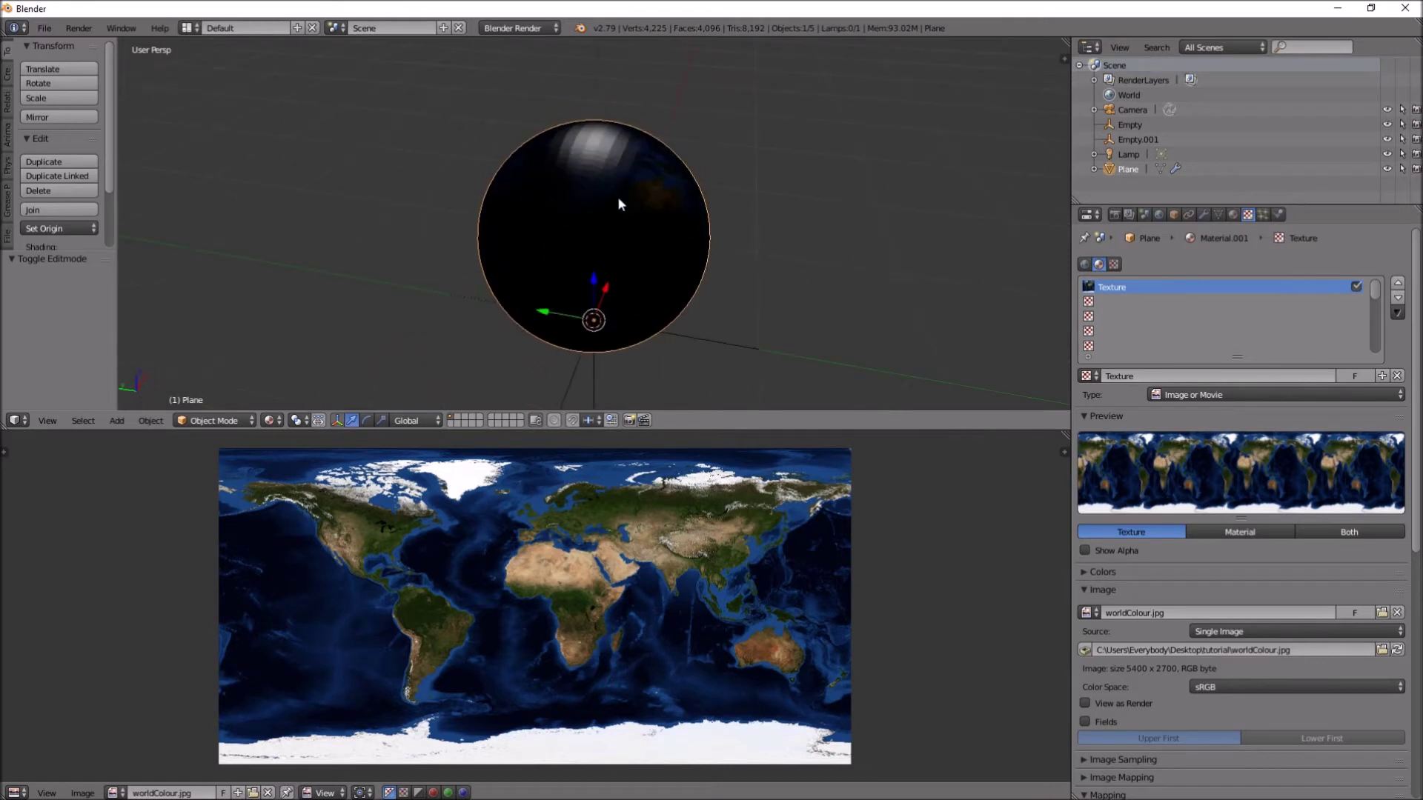
{"action": "scroll", "coordinate": [615, 196], "scroll_direction": "up", "scroll_amount": 4}
{"action": "scroll", "coordinate": [611, 197], "scroll_direction": "down", "scroll_amount": 3}
{"action": "middle_click_drag", "start_coordinate": [725, 211], "coordinate": [531, 156]}
{"action": "scroll", "coordinate": [531, 156], "scroll_direction": "down", "scroll_amount": 1}
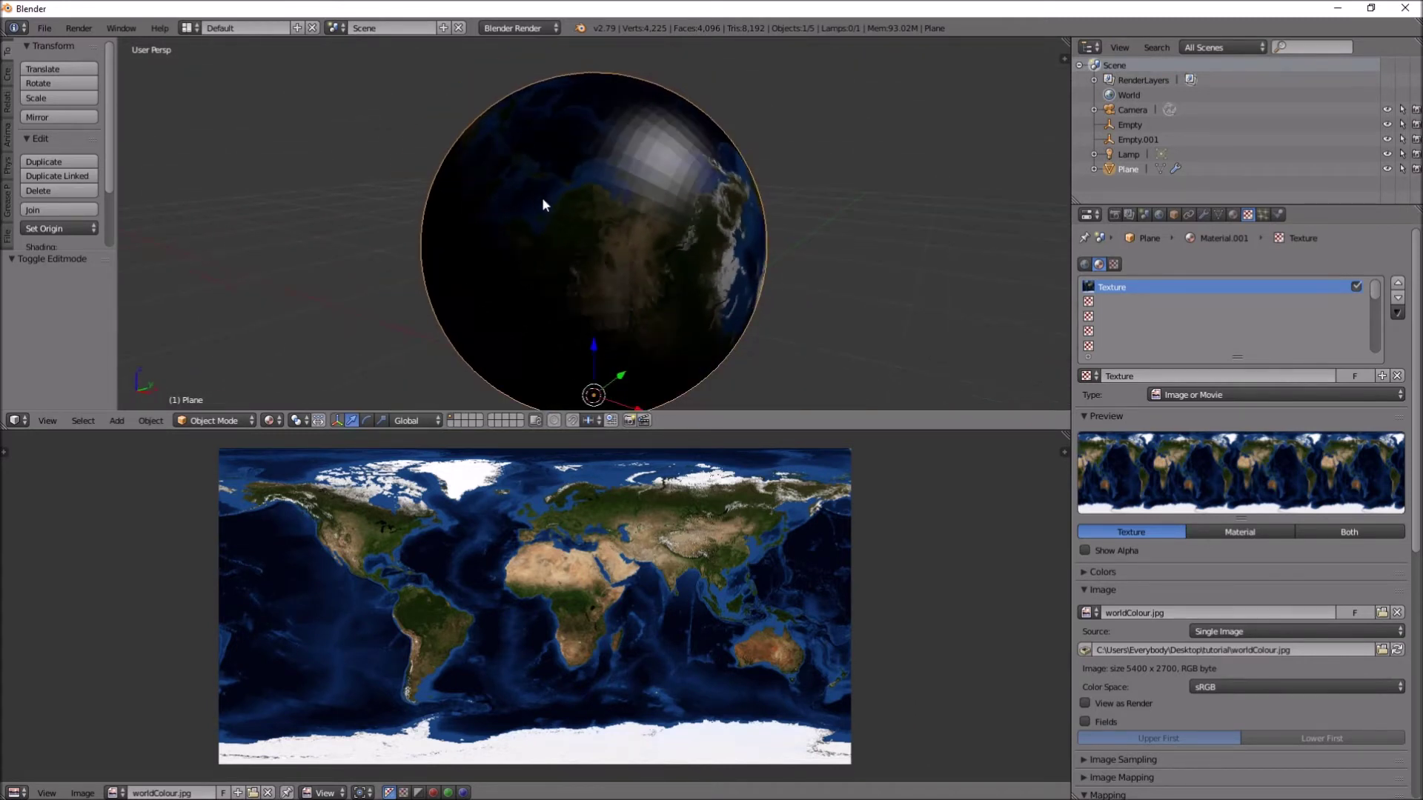
Enlarge the 3D view and merge it over the image editor so the globe fills that area.
{"action": "left_click_drag", "start_coordinate": [924, 430], "coordinate": [925, 650]}
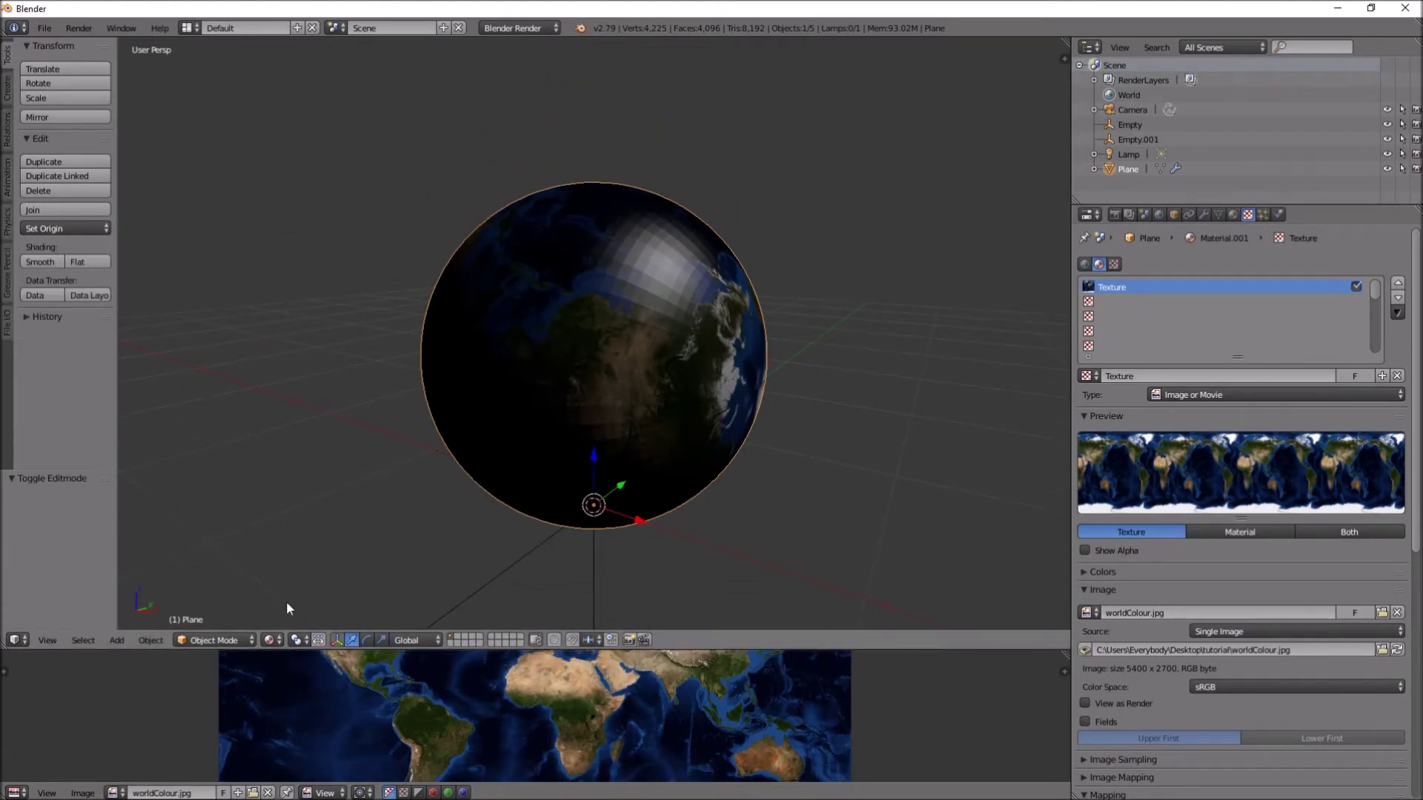
{"action": "left_click_drag", "start_coordinate": [3, 646], "coordinate": [7, 715]}
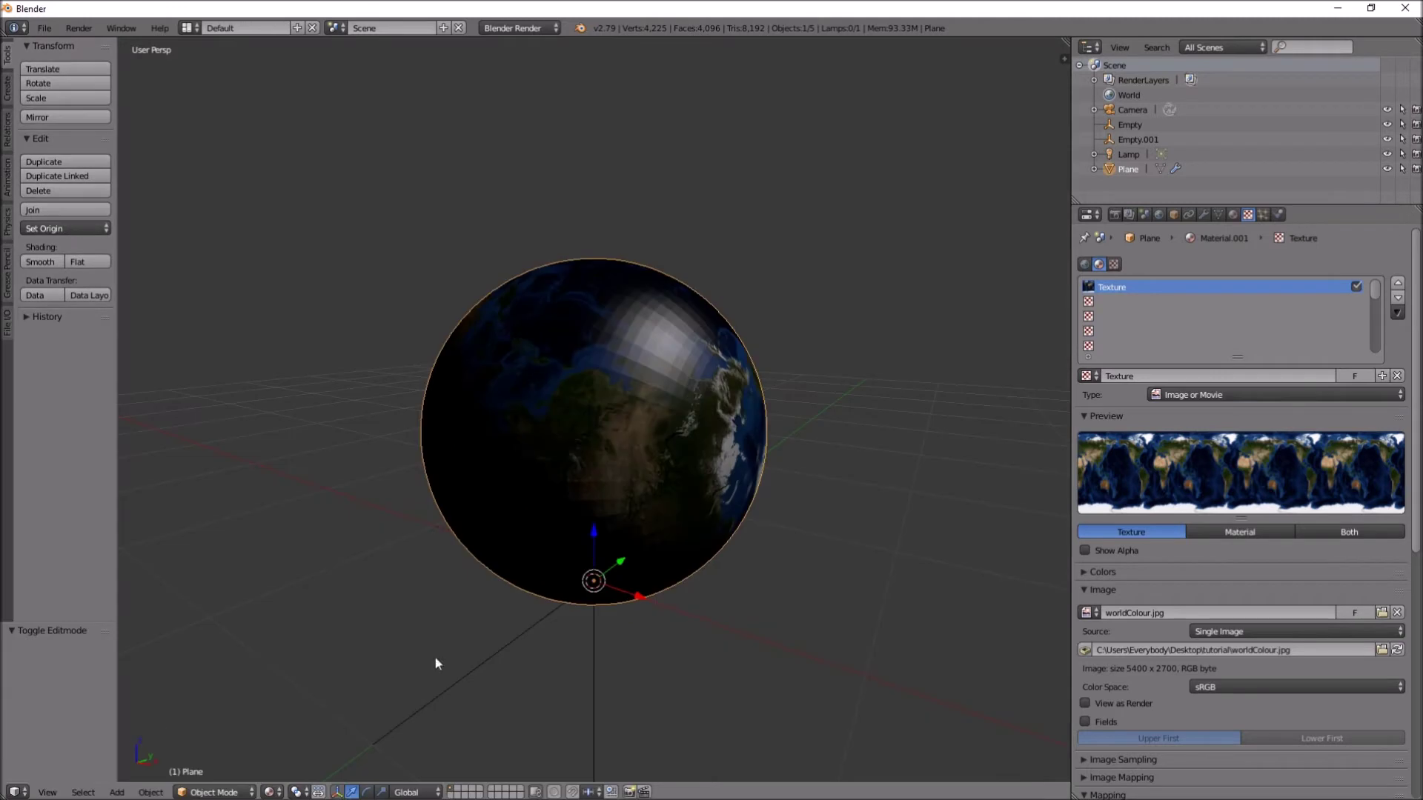
{"action": "scroll", "coordinate": [641, 465], "scroll_direction": "up", "scroll_amount": 3}
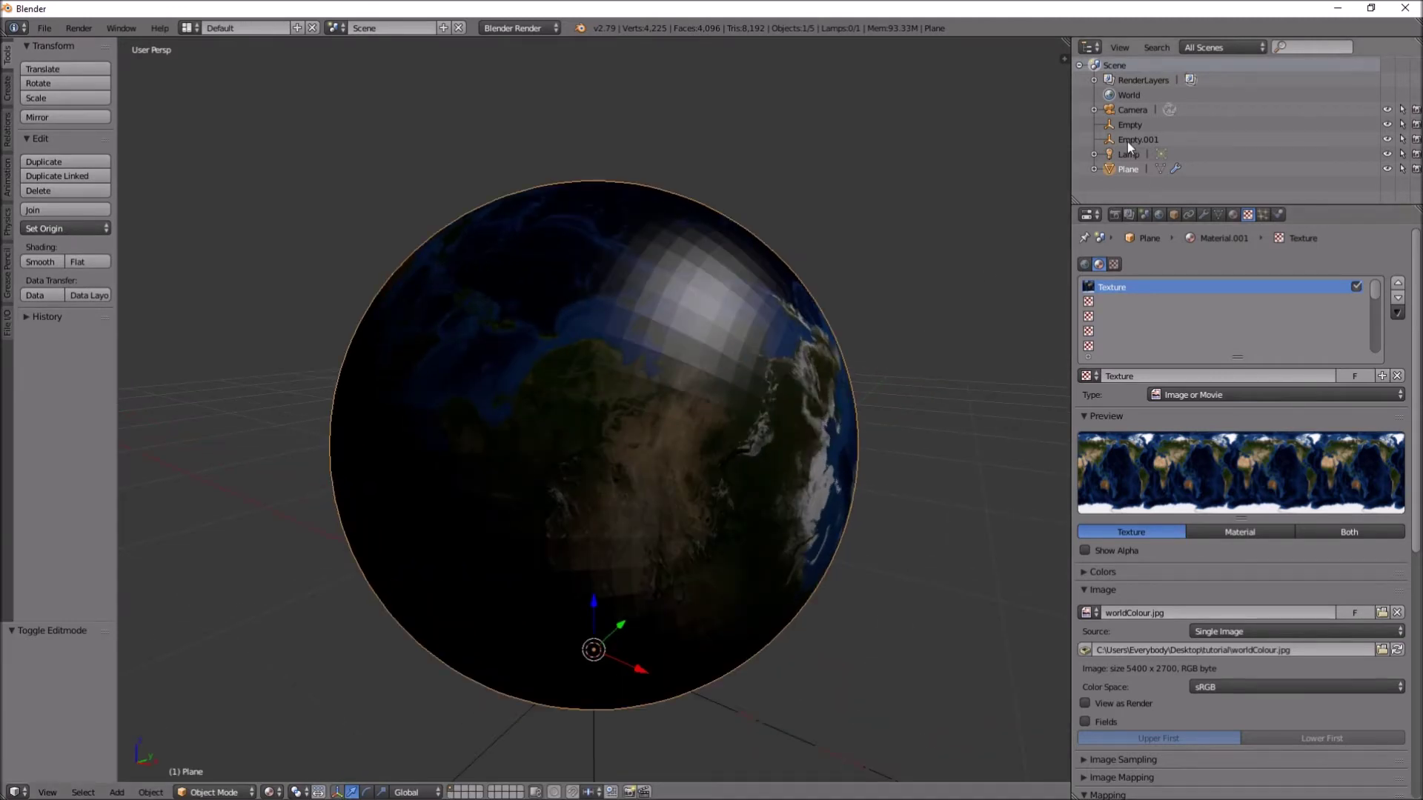
Change the lamp's type to Hemi and inspect the lighting around the globe.
{"action": "left_click", "coordinate": [1128, 156]}
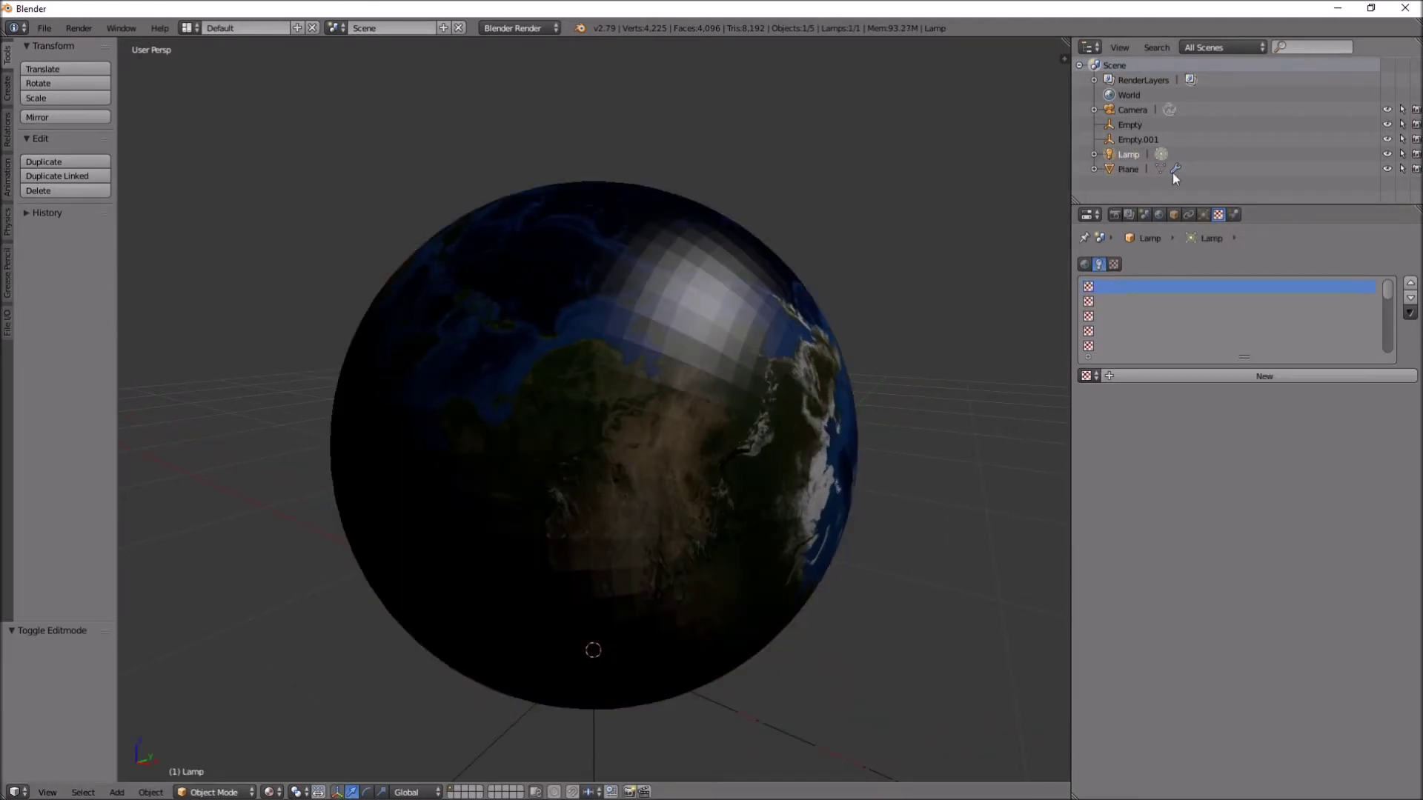
{"action": "left_click", "coordinate": [1203, 215]}
{"action": "left_click", "coordinate": [1313, 429]}
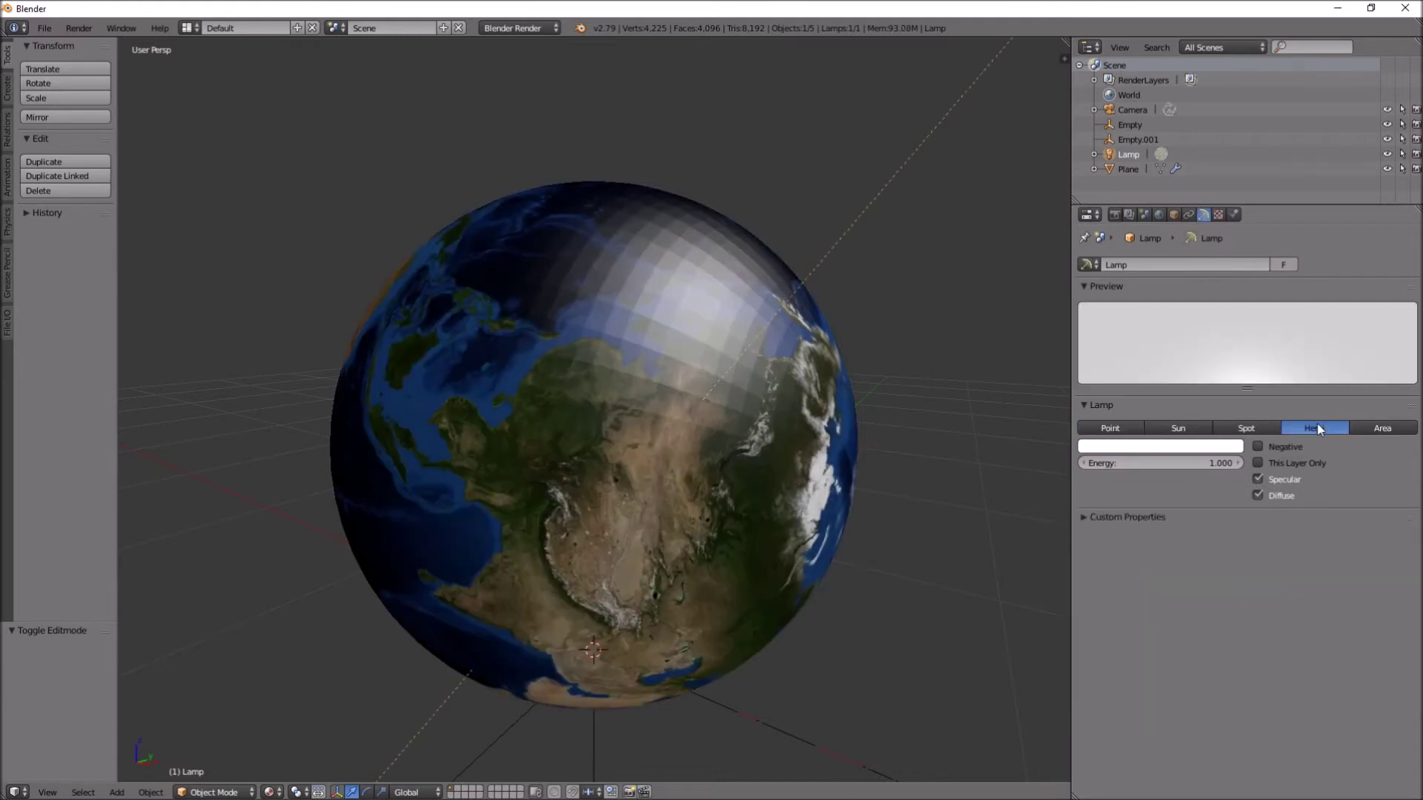
{"action": "middle_click_drag", "start_coordinate": [688, 409], "coordinate": [925, 485]}
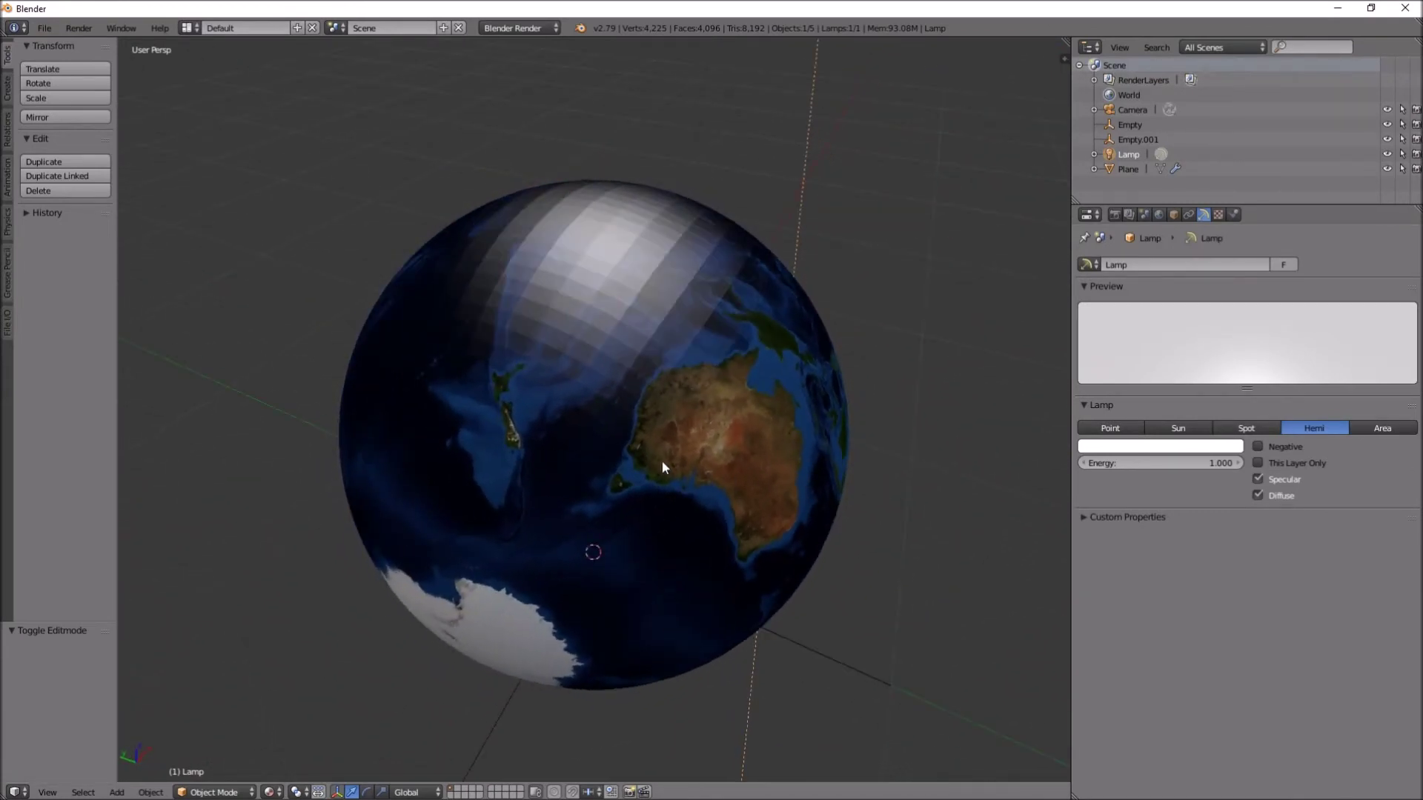
{"action": "middle_click_drag", "start_coordinate": [664, 467], "coordinate": [695, 451]}
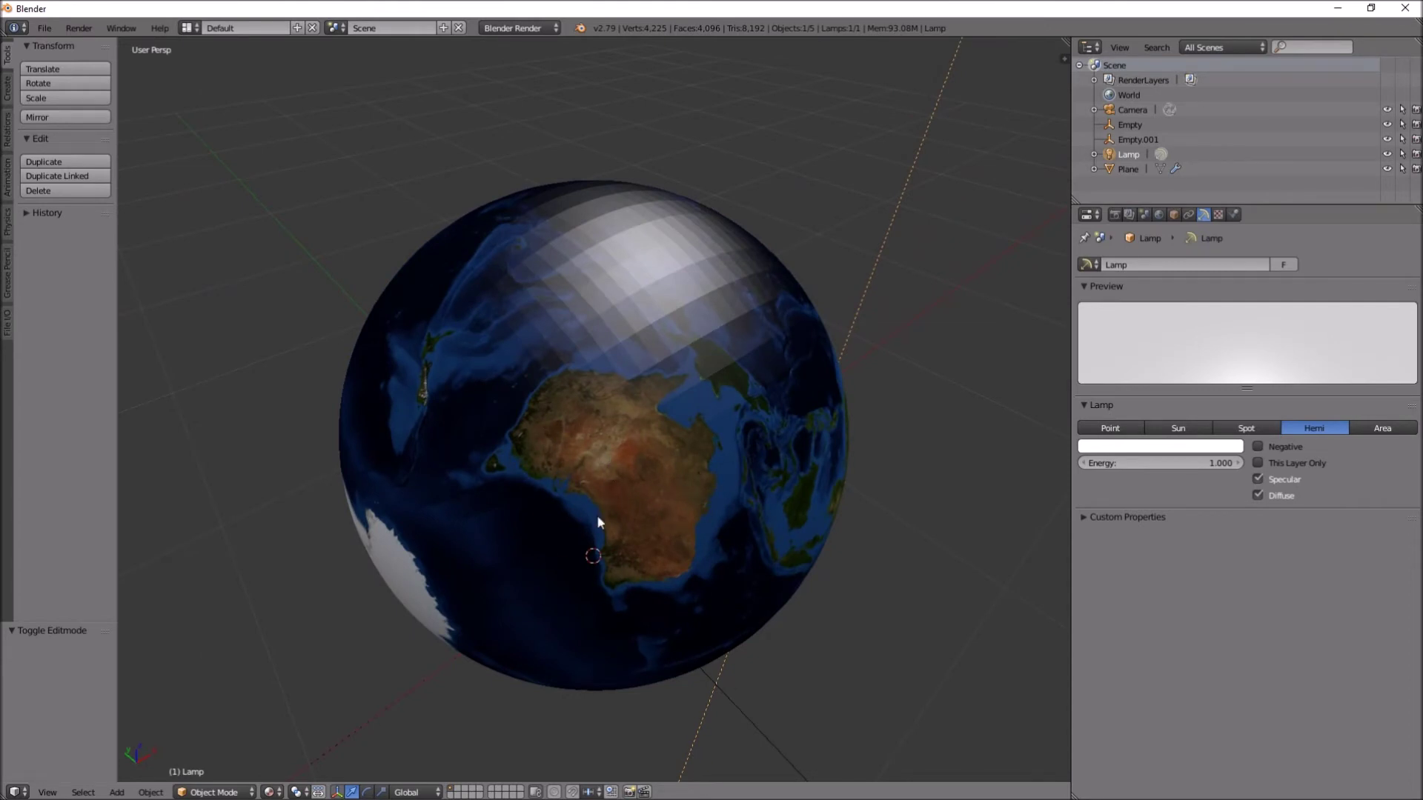
{"action": "middle_click_drag", "start_coordinate": [599, 522], "coordinate": [478, 449]}
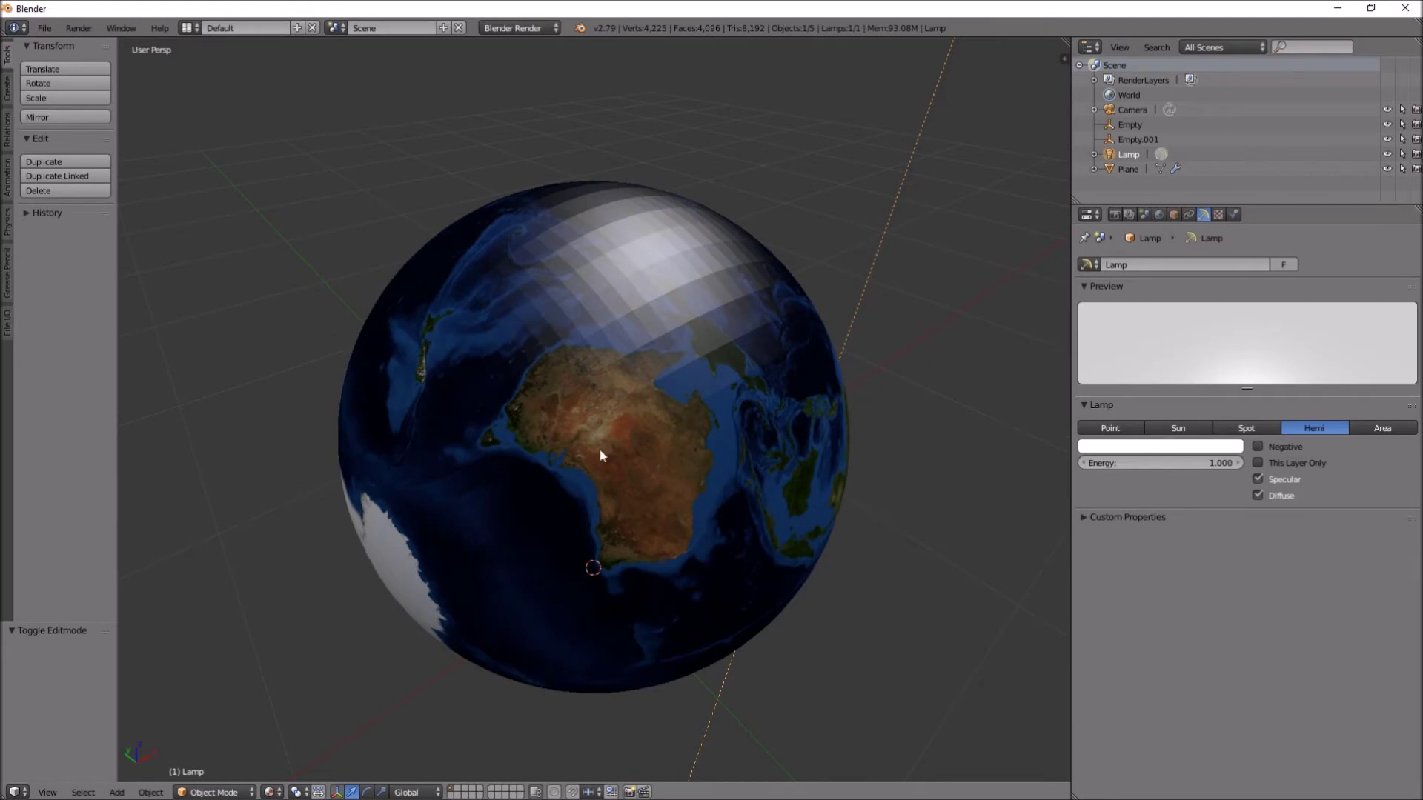
{"action": "middle_click_drag", "start_coordinate": [601, 455], "coordinate": [639, 467]}
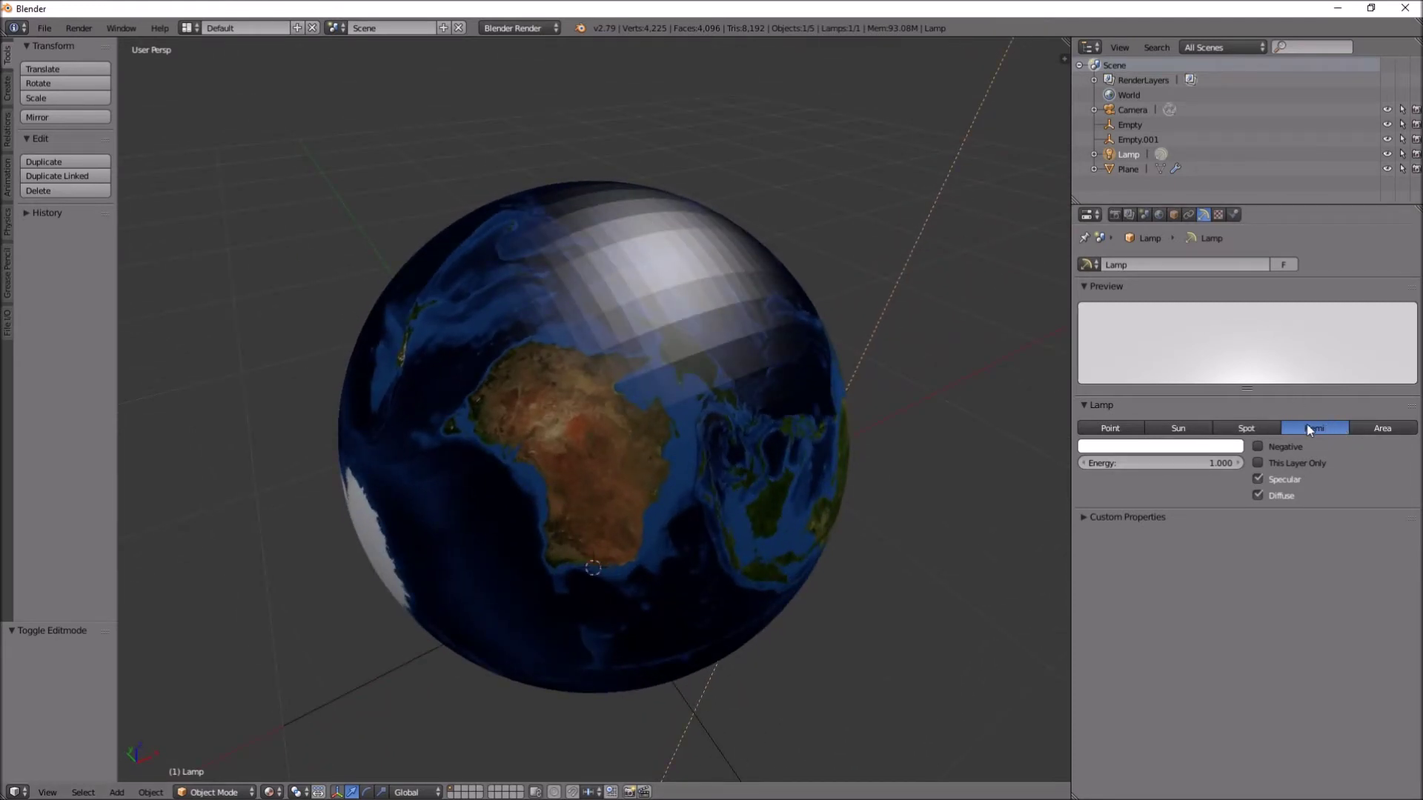
{"action": "scroll", "coordinate": [870, 340], "scroll_direction": "down", "scroll_amount": 2}
{"action": "scroll", "coordinate": [716, 440], "scroll_direction": "up", "scroll_amount": 4}
Show the 3D view's properties and change its shading mode from Multitexture to GLSL.
{"action": "left_click", "coordinate": [992, 354]}
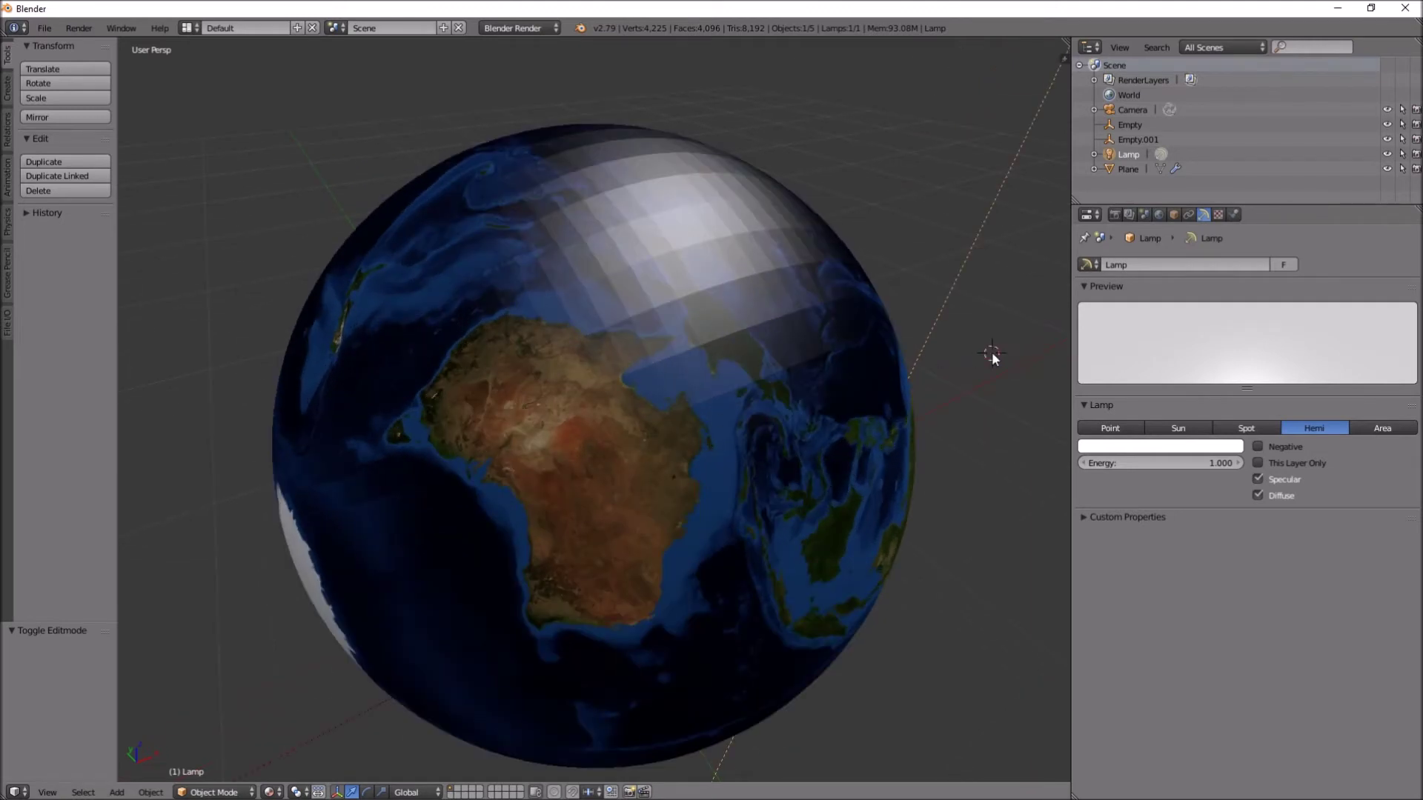
{"action": "key", "text": "n"}
{"action": "scroll", "coordinate": [1000, 578], "scroll_direction": "down", "scroll_amount": 5}
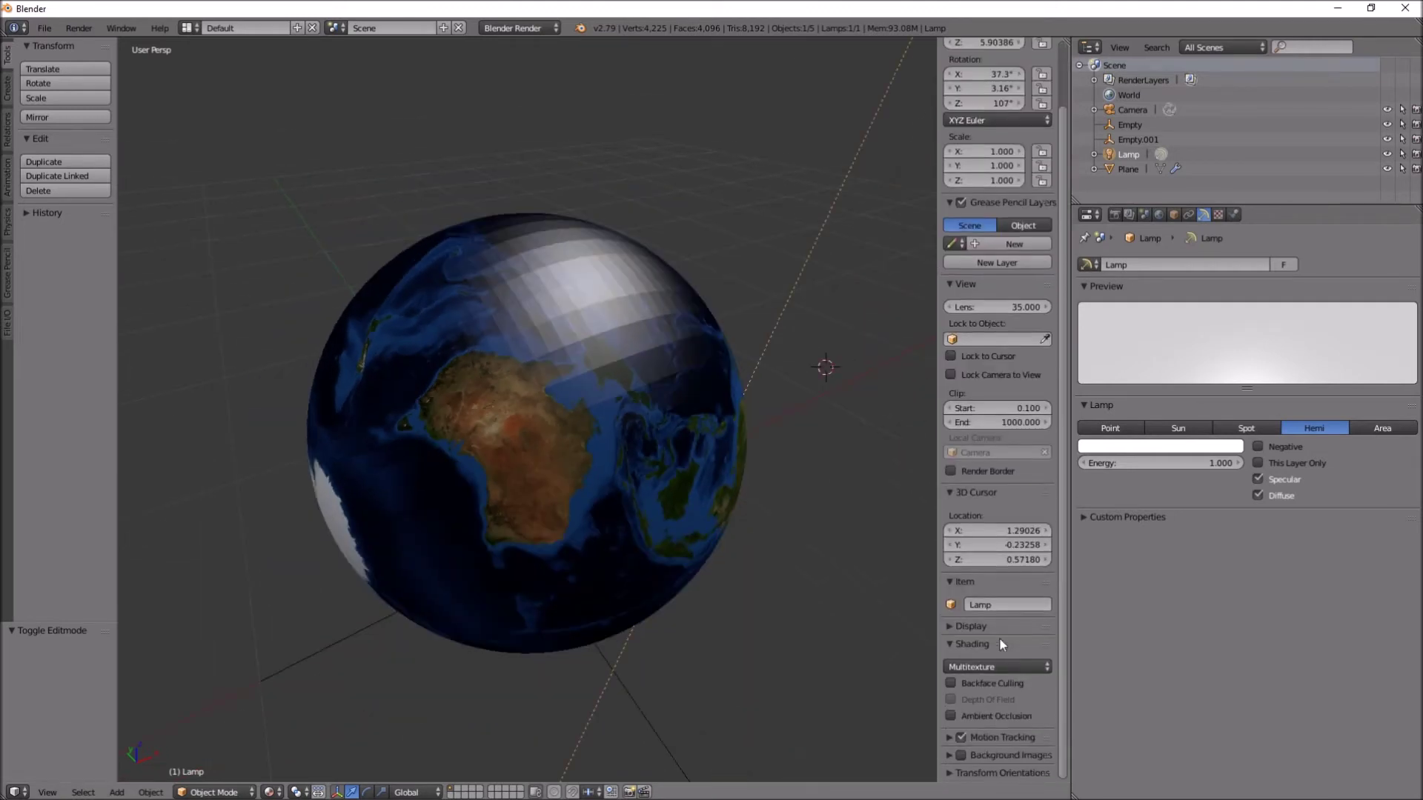
{"action": "left_click", "coordinate": [993, 667]}
{"action": "left_click", "coordinate": [968, 634]}
Set the Hemi lamp's energy to 2.720 and check the brightness around the globe.
{"action": "middle_click_drag", "start_coordinate": [818, 431], "coordinate": [625, 334]}
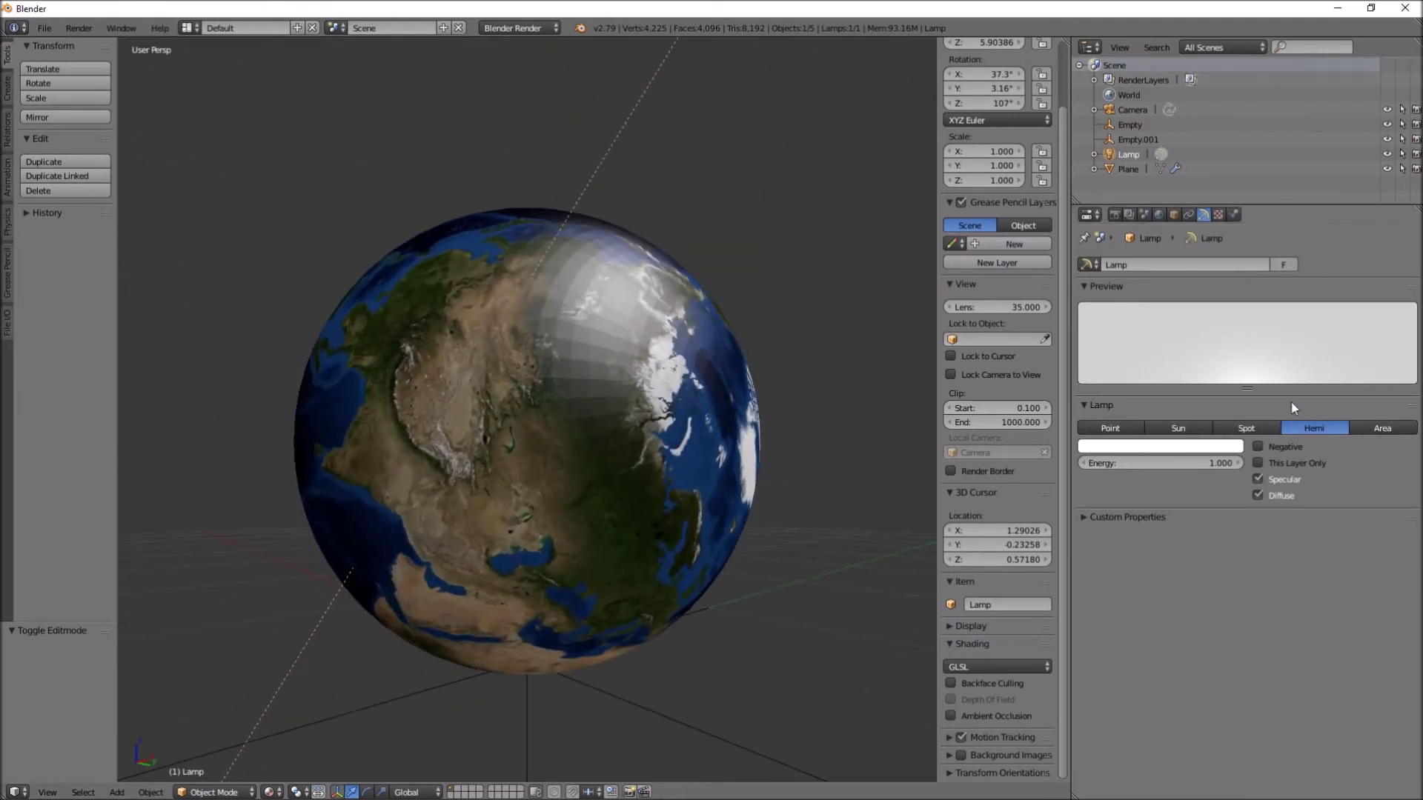
{"action": "left_click_drag", "start_coordinate": [1160, 463], "coordinate": [1216, 463]}
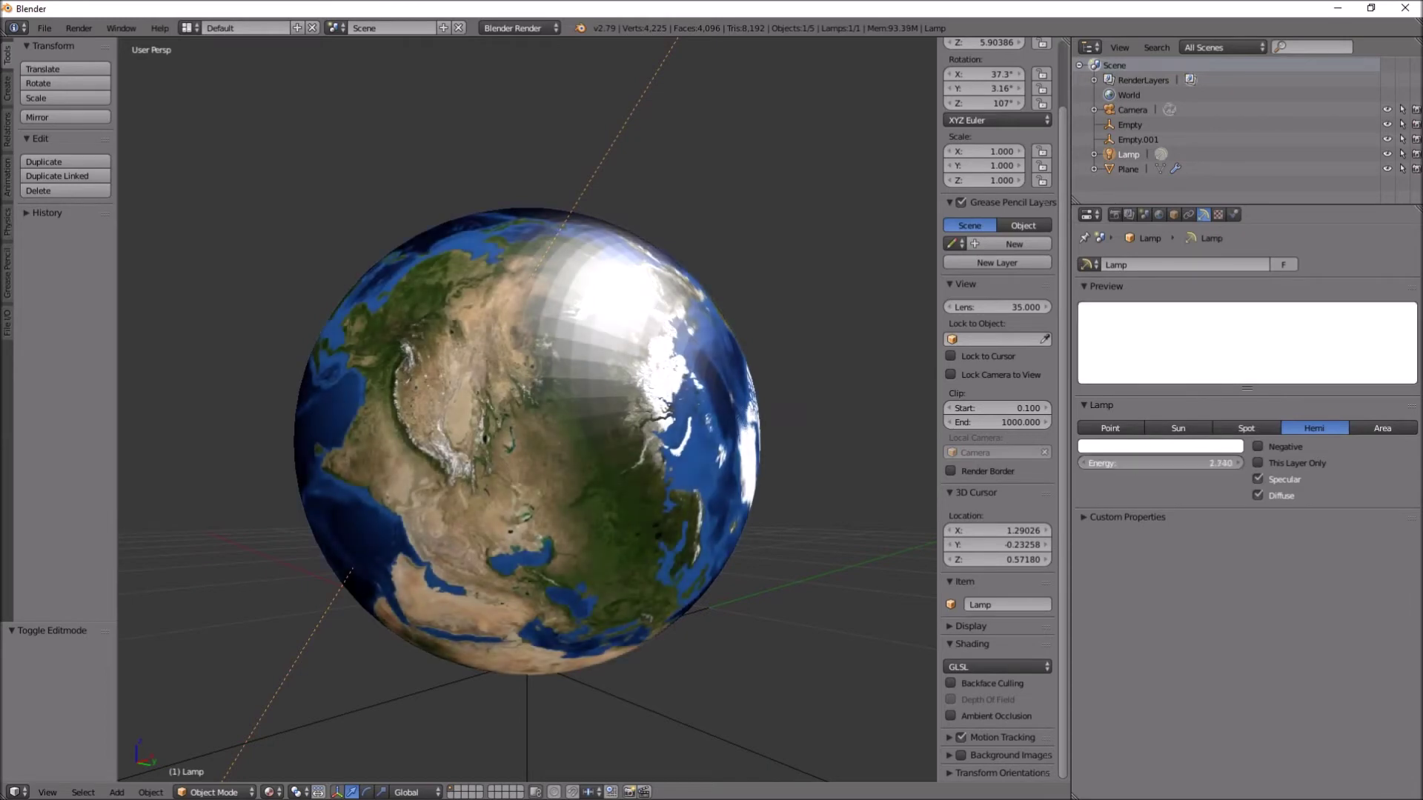
{"action": "middle_click_drag", "start_coordinate": [539, 395], "coordinate": [708, 495]}
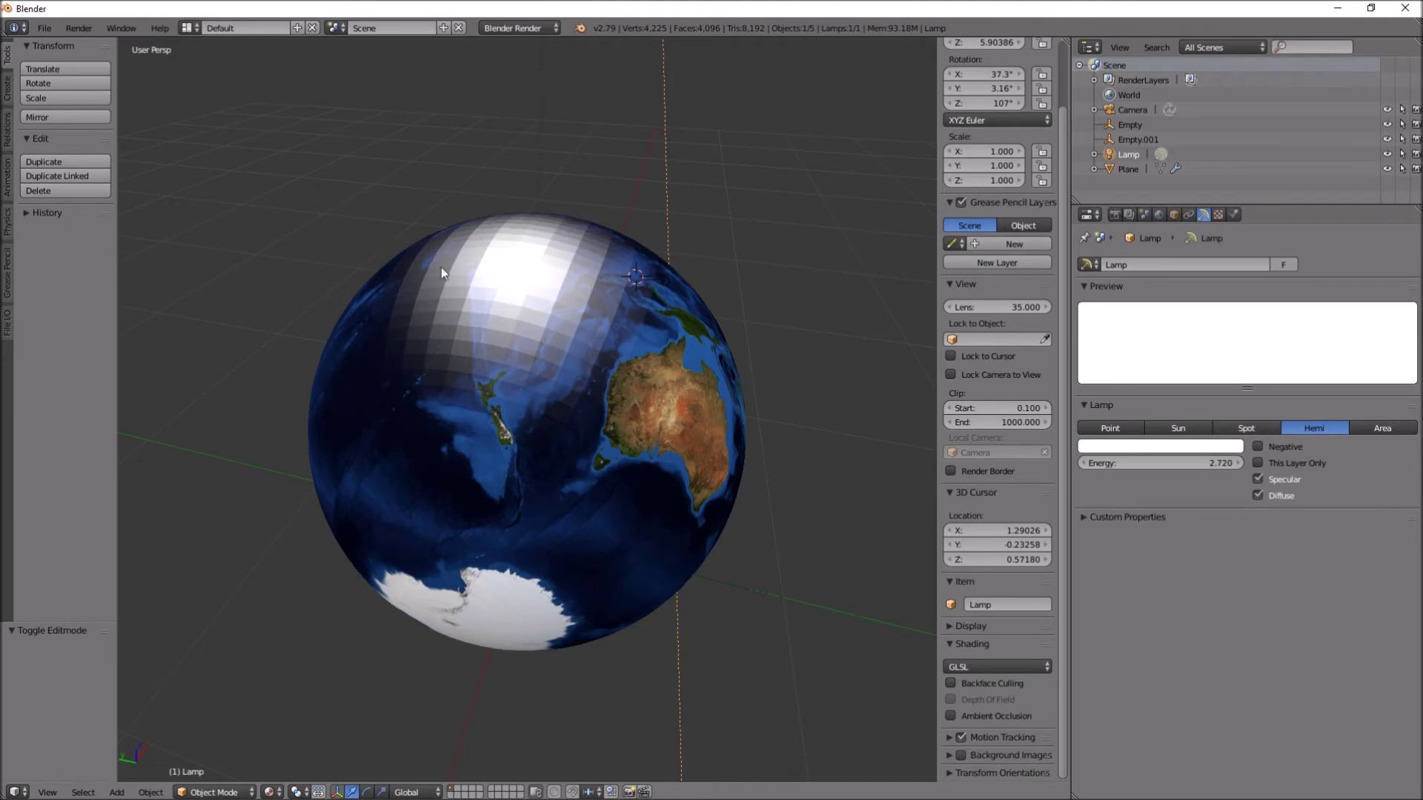
Select the globe and apply smooth shading to it.
{"action": "right_click", "coordinate": [517, 326]}
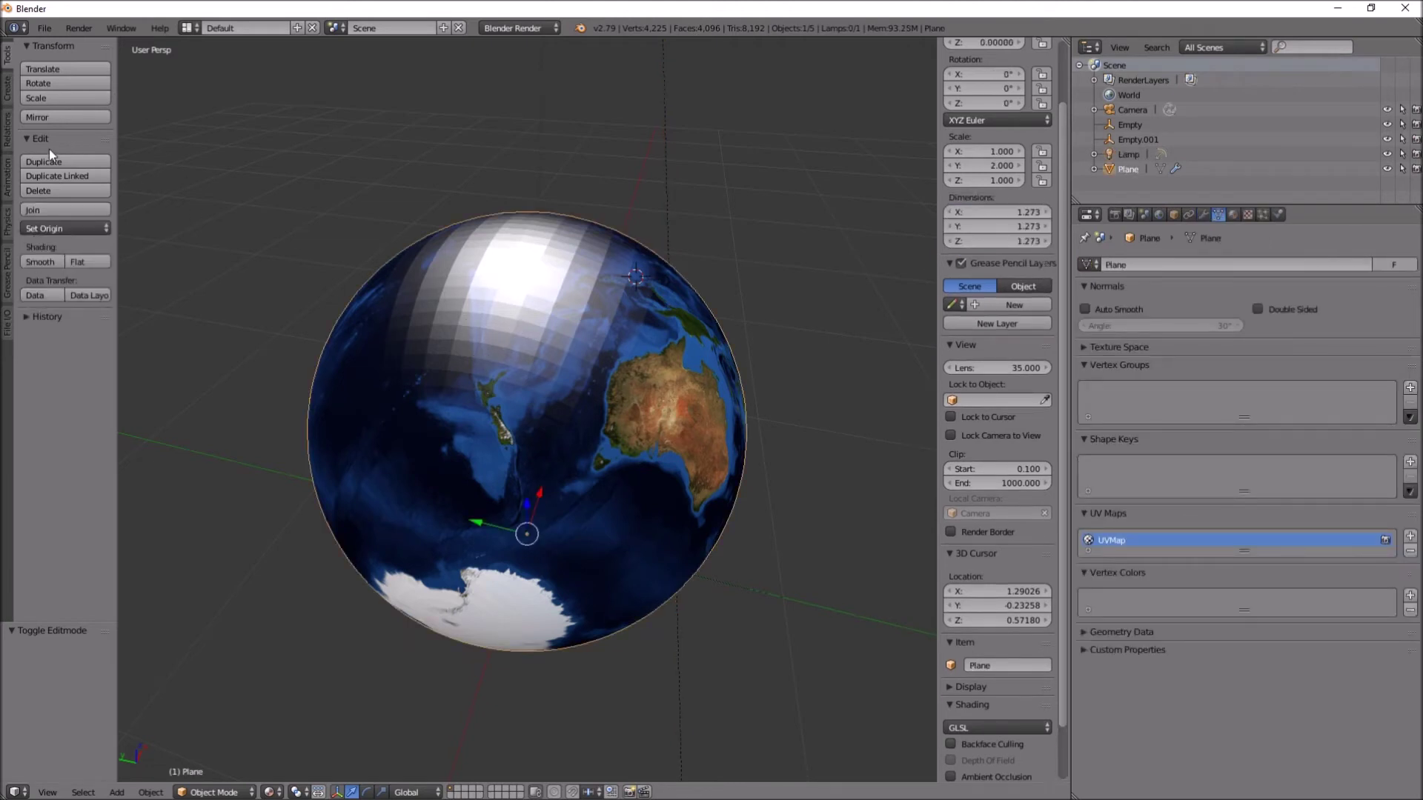
{"action": "left_click", "coordinate": [39, 263]}
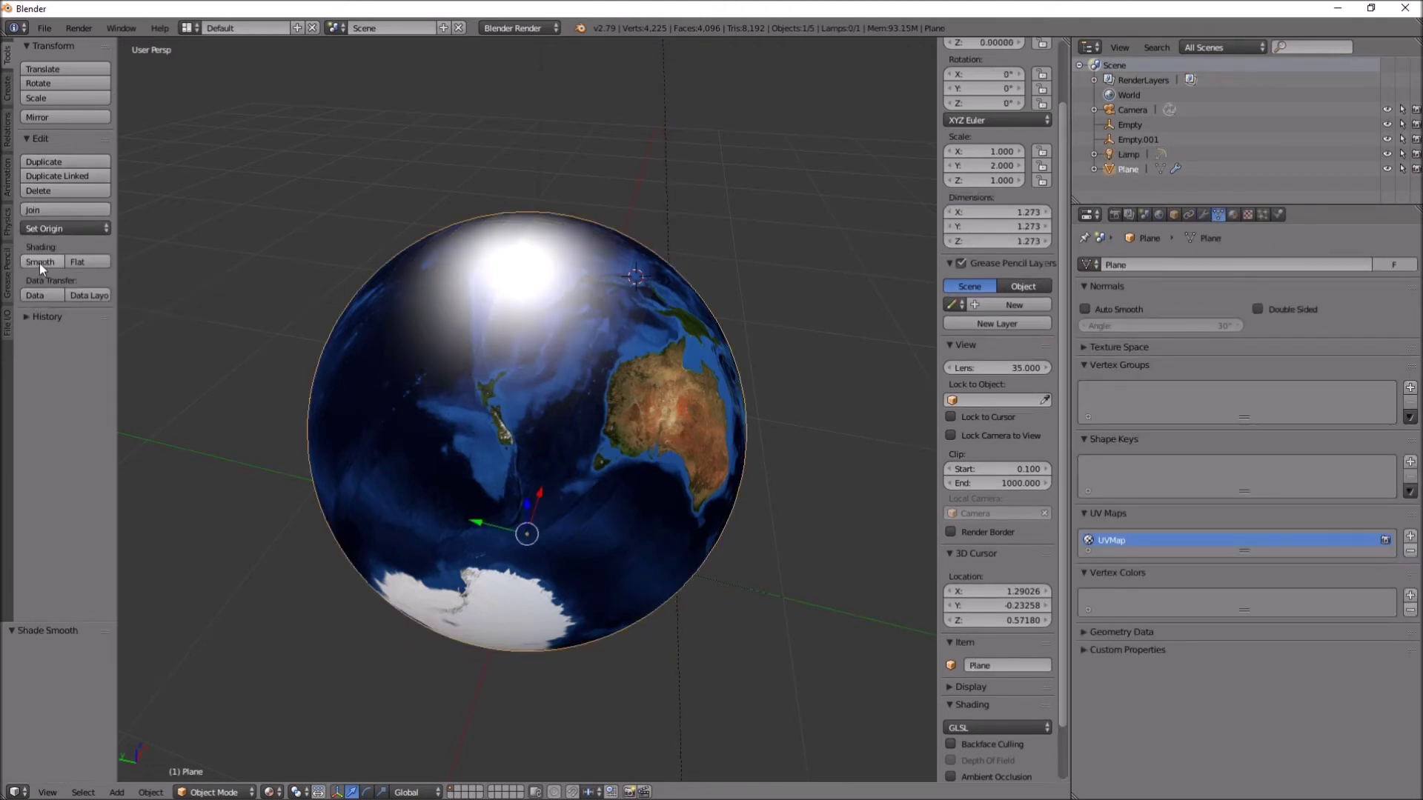
{"action": "middle_click_drag", "start_coordinate": [564, 415], "coordinate": [607, 426]}
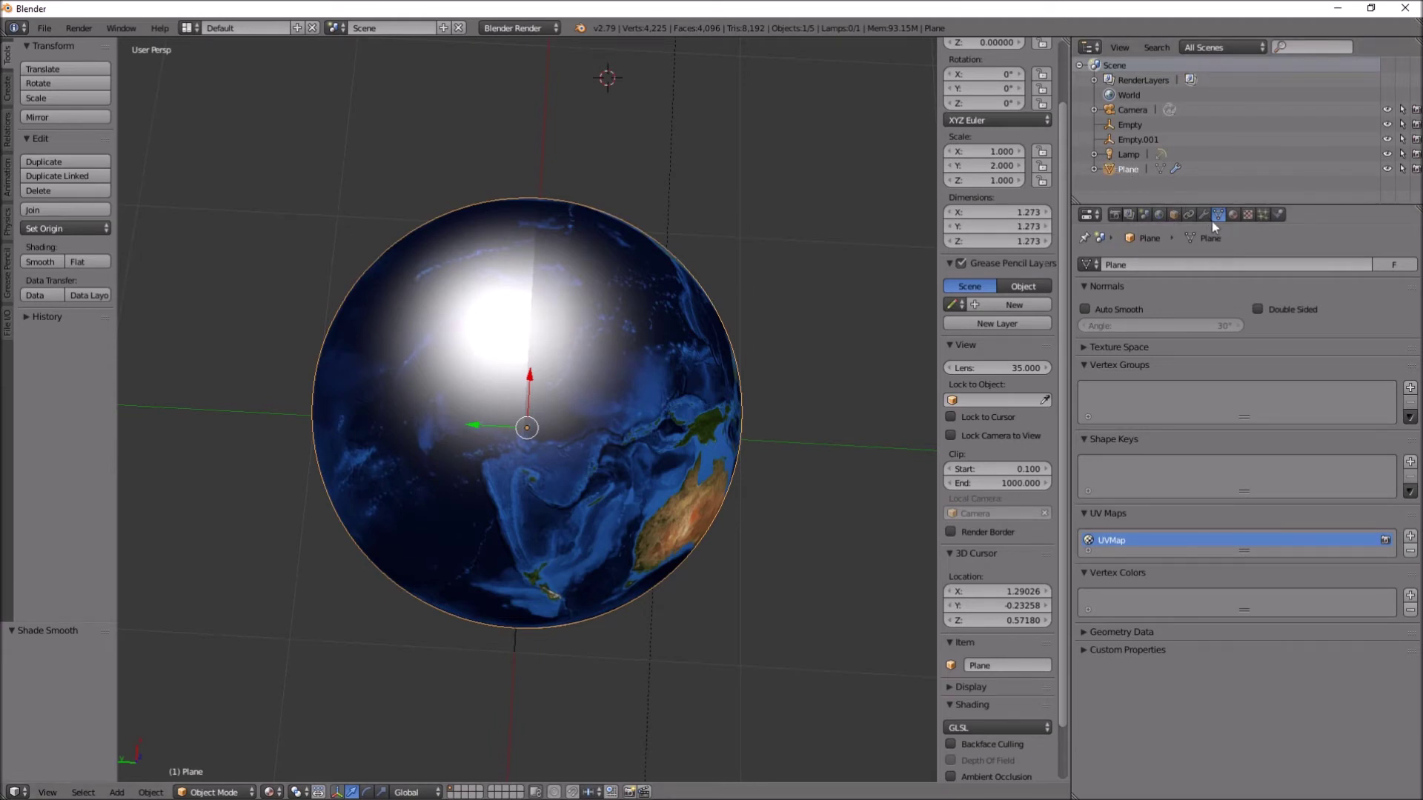
Set the specular intensity of Material.001 to 0.094 and its hardness to 511.
{"action": "left_click", "coordinate": [1234, 214]}
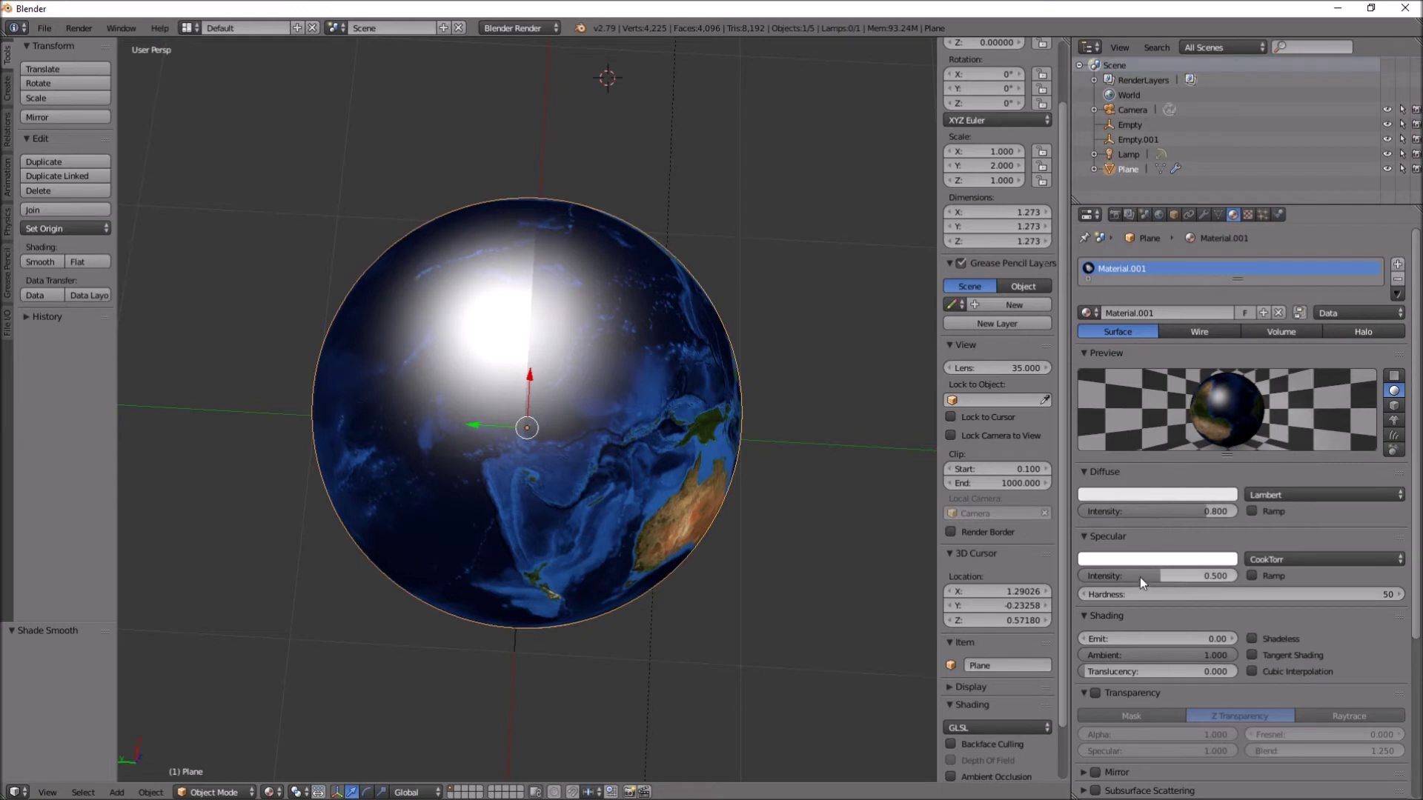
{"action": "left_click_drag", "start_coordinate": [1159, 576], "coordinate": [1216, 593]}
{"action": "middle_click_drag", "start_coordinate": [660, 476], "coordinate": [505, 175]}
{"action": "left_click", "coordinate": [595, 406]}
{"action": "middle_click_drag", "start_coordinate": [534, 318], "coordinate": [750, 300]}
Rotate the whole plane mesh 180° about the X axis in edit mode and check it from above.
{"action": "key", "text": "Tab"}
{"action": "type", "text": "rx180"}
{"action": "key", "text": "Return"}
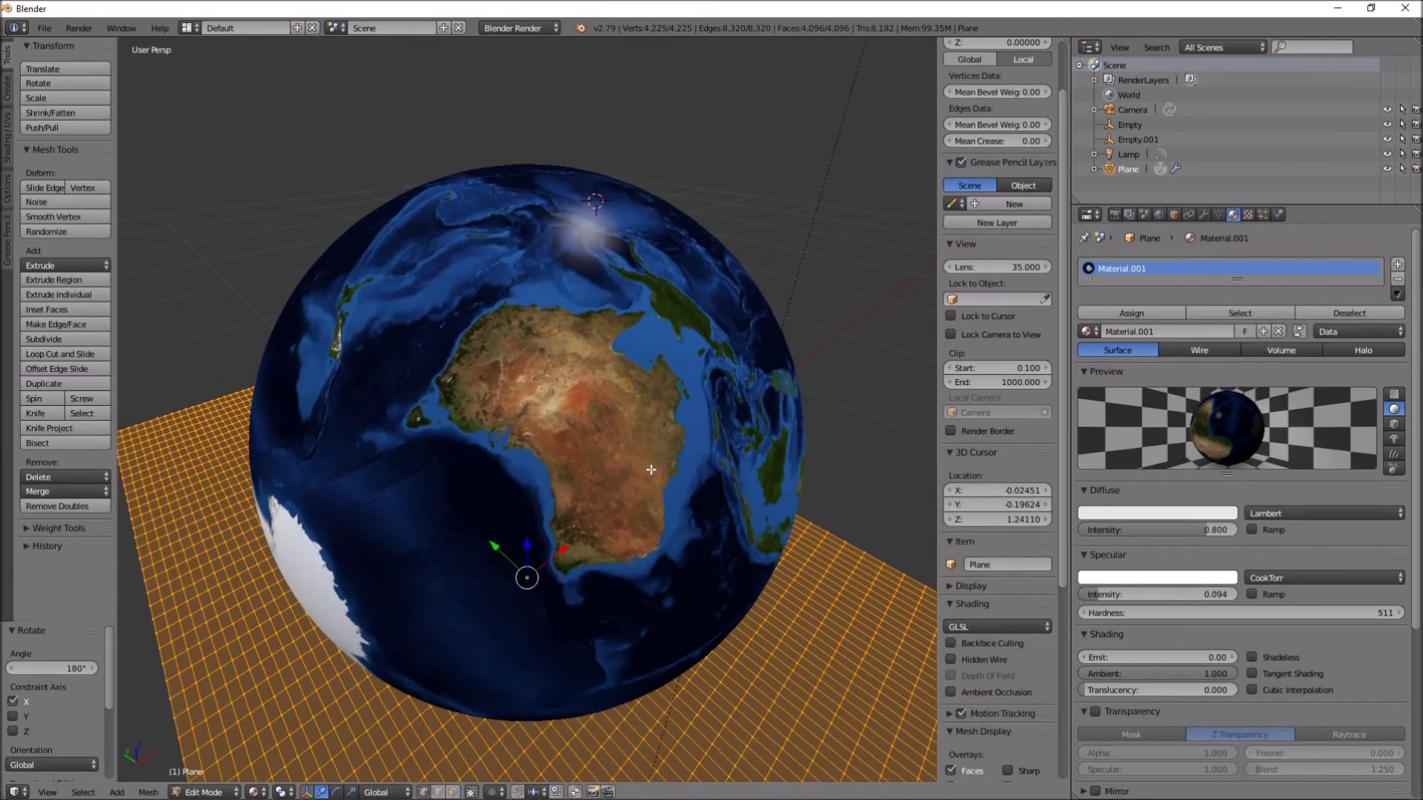
{"action": "key", "text": "KP_7"}
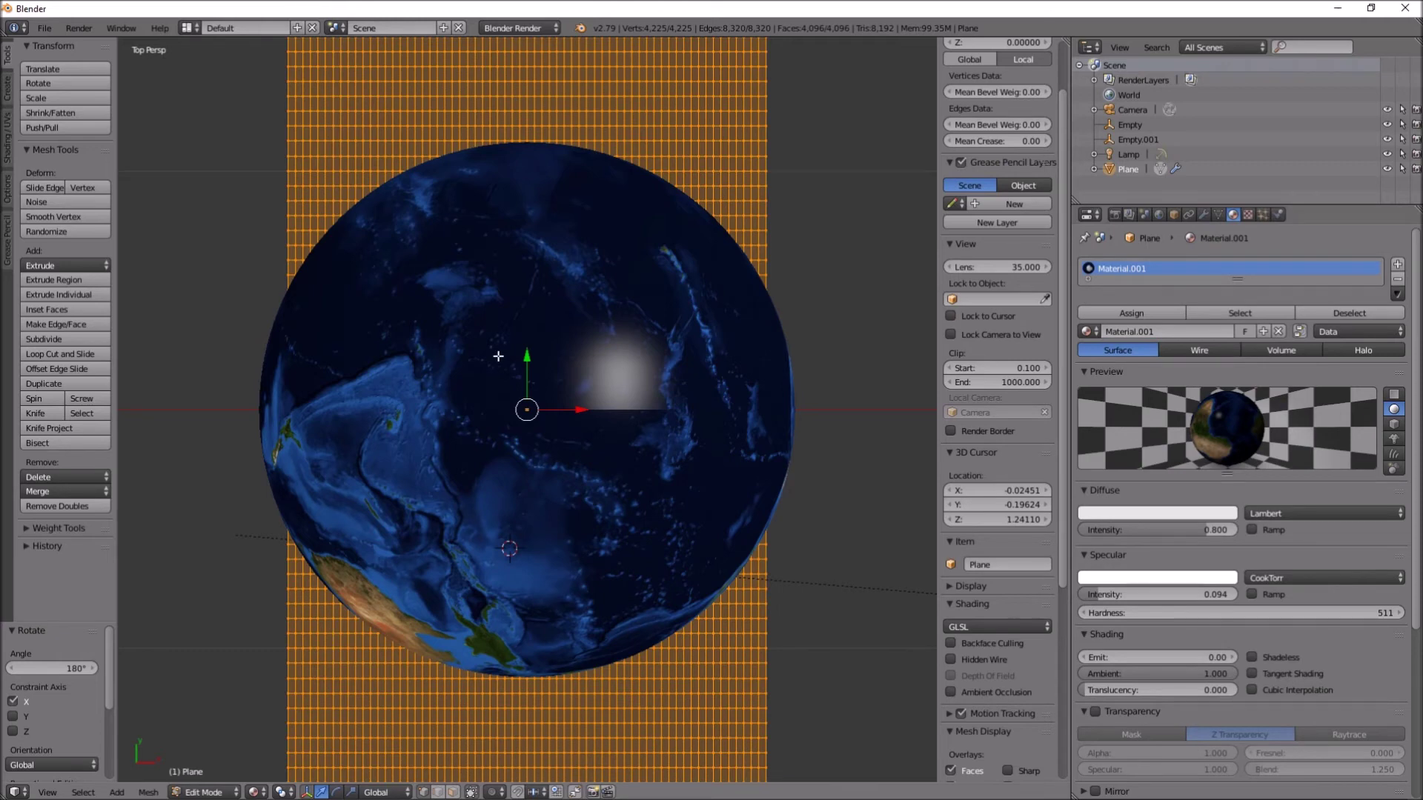
Rotate the whole plane mesh another 180° about the X axis in edit mode and check the continents around the globe.
{"action": "key", "text": "r"}
{"action": "key", "text": "x"}
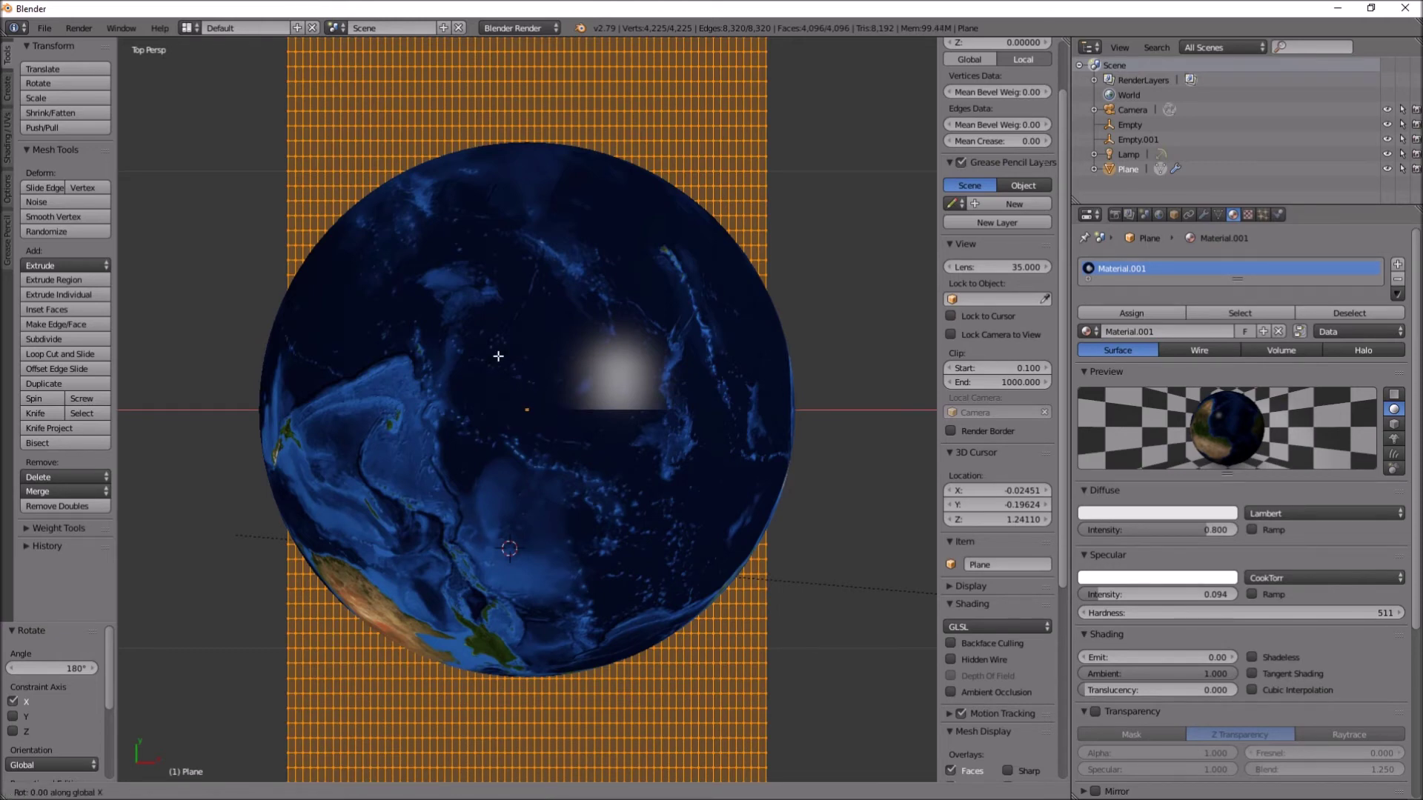
{"action": "type", "text": "180"}
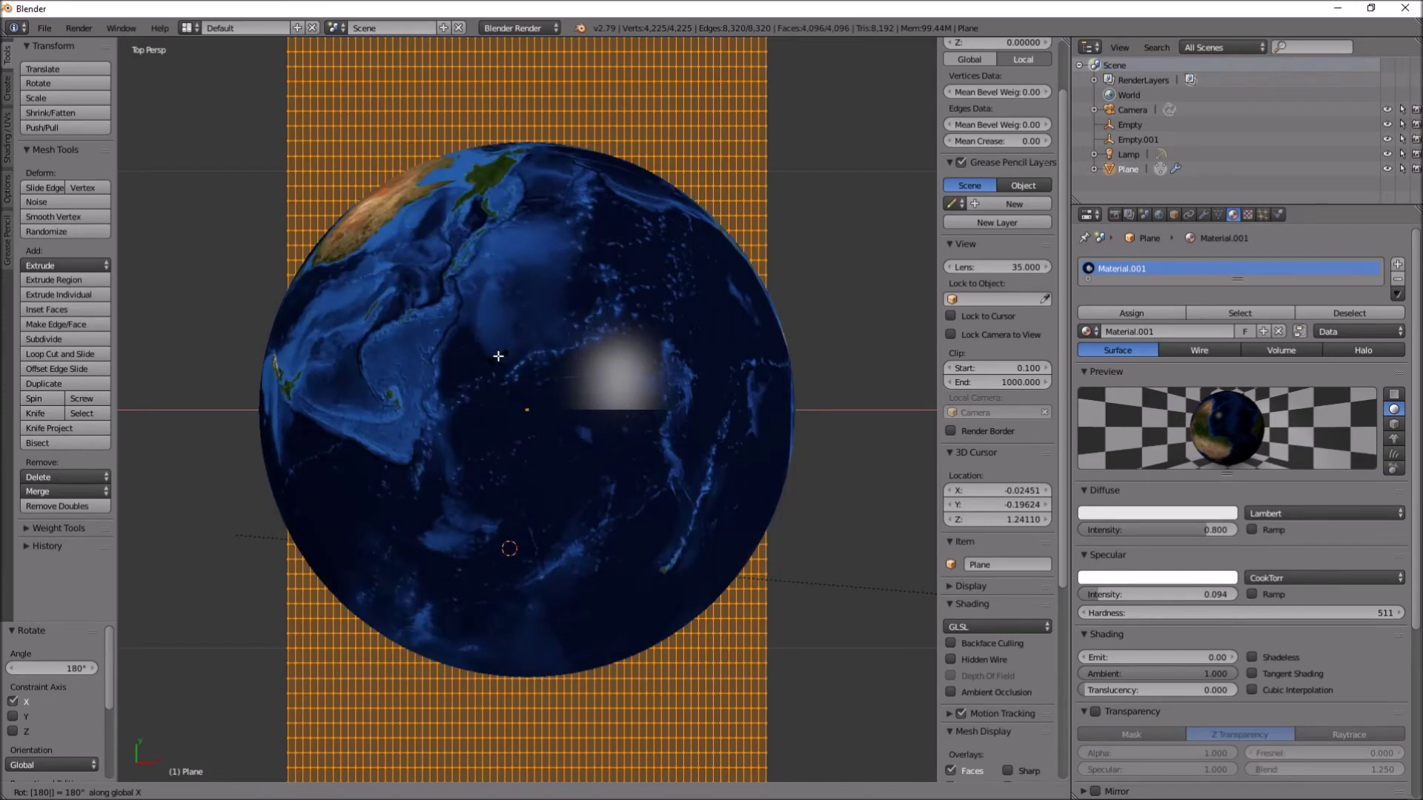
{"action": "key", "text": "Return"}
{"action": "middle_click_drag", "start_coordinate": [487, 421], "coordinate": [711, 333]}
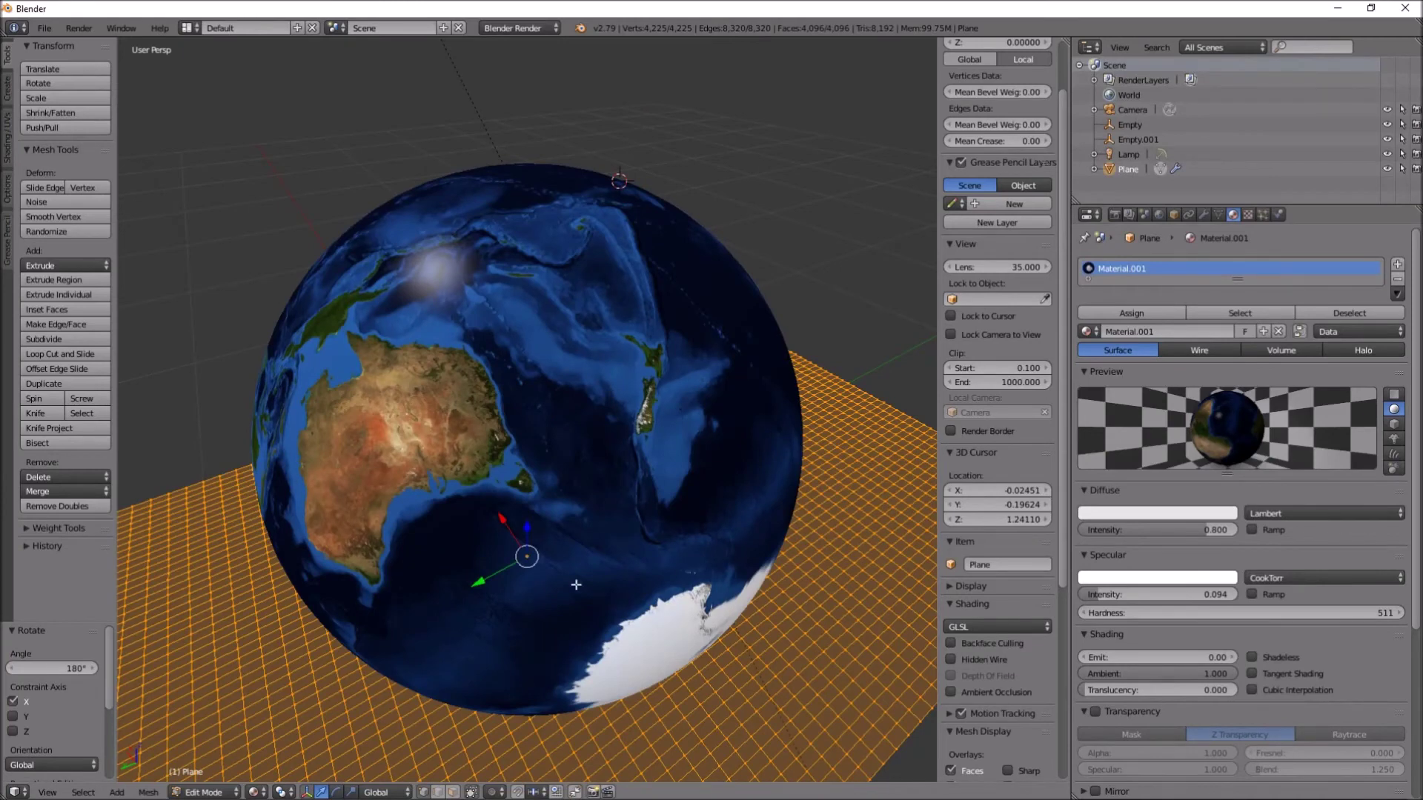
{"action": "middle_click_drag", "start_coordinate": [530, 310], "coordinate": [490, 330]}
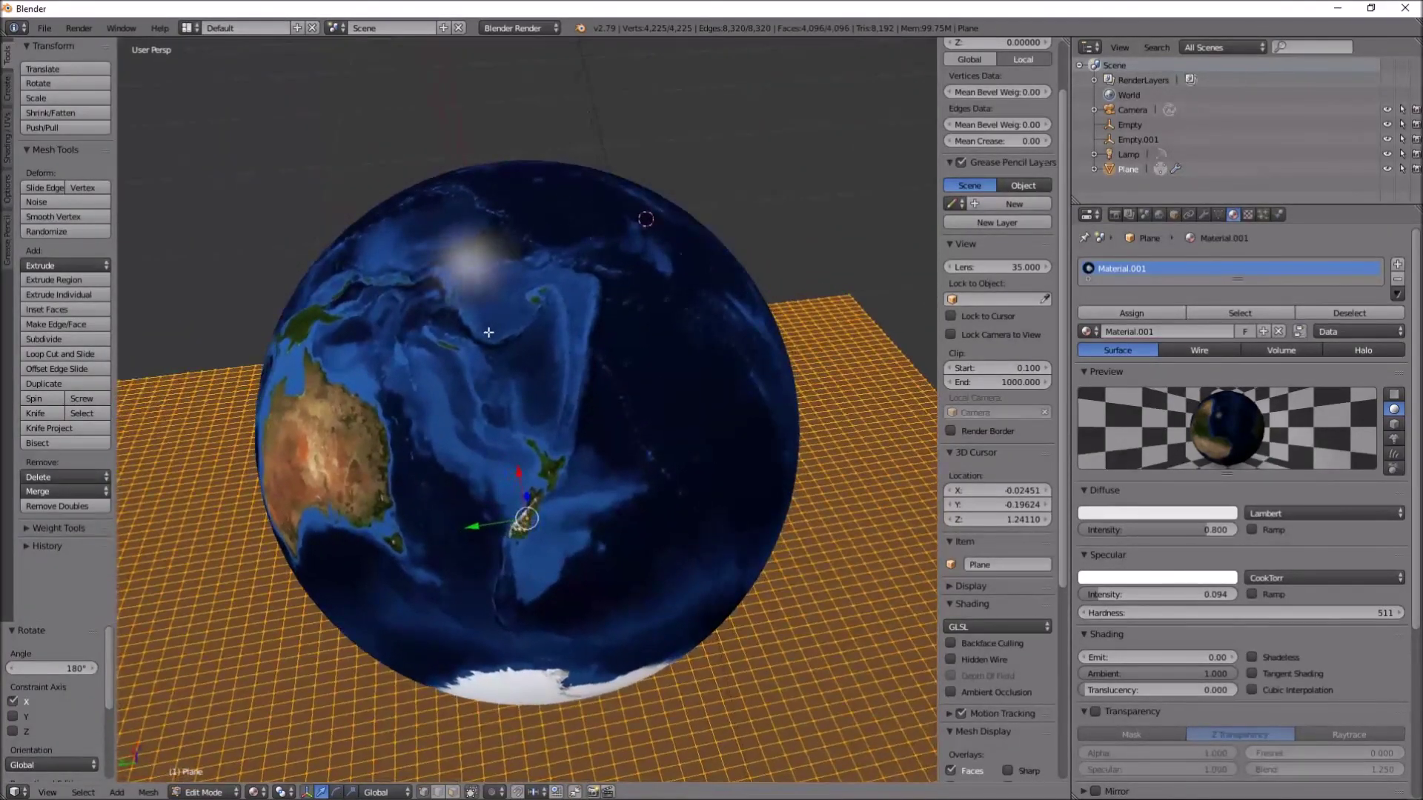
{"action": "scroll", "coordinate": [487, 363], "scroll_direction": "up", "scroll_amount": 3}
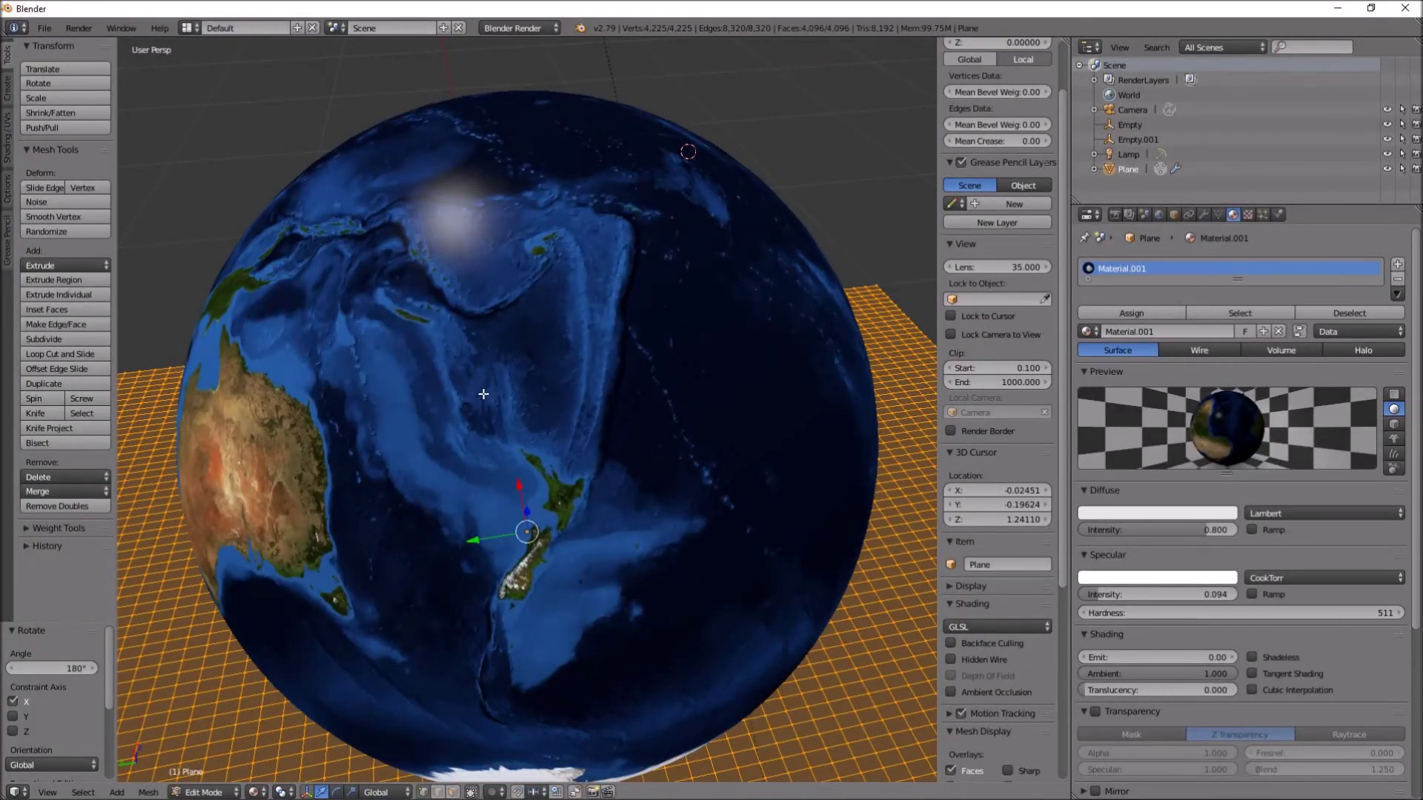
{"action": "scroll", "coordinate": [485, 393], "scroll_direction": "down", "scroll_amount": 3}
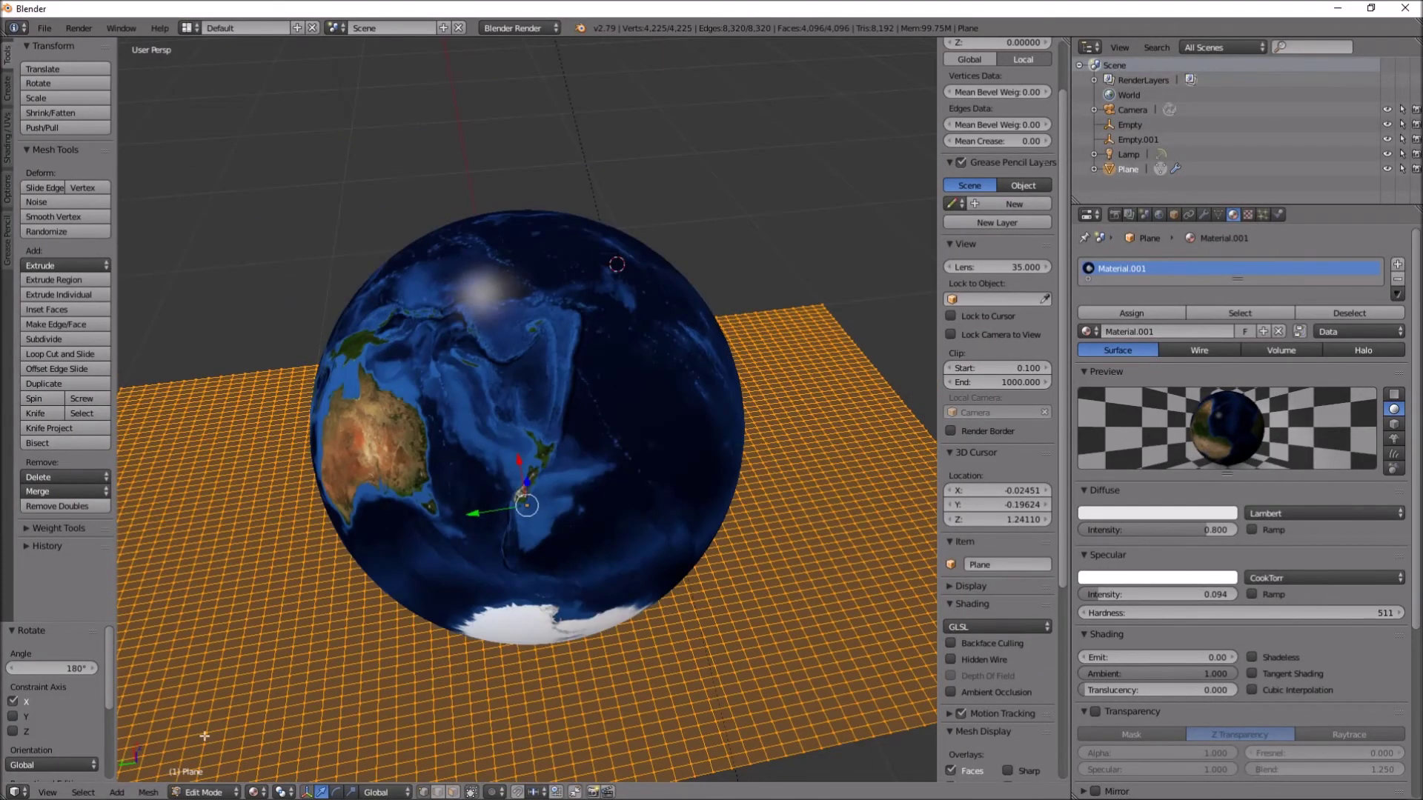
Return to Object Mode and apply both SimpleDeform bend modifiers to the globe.
{"action": "left_click", "coordinate": [195, 795]}
{"action": "left_click", "coordinate": [202, 779]}
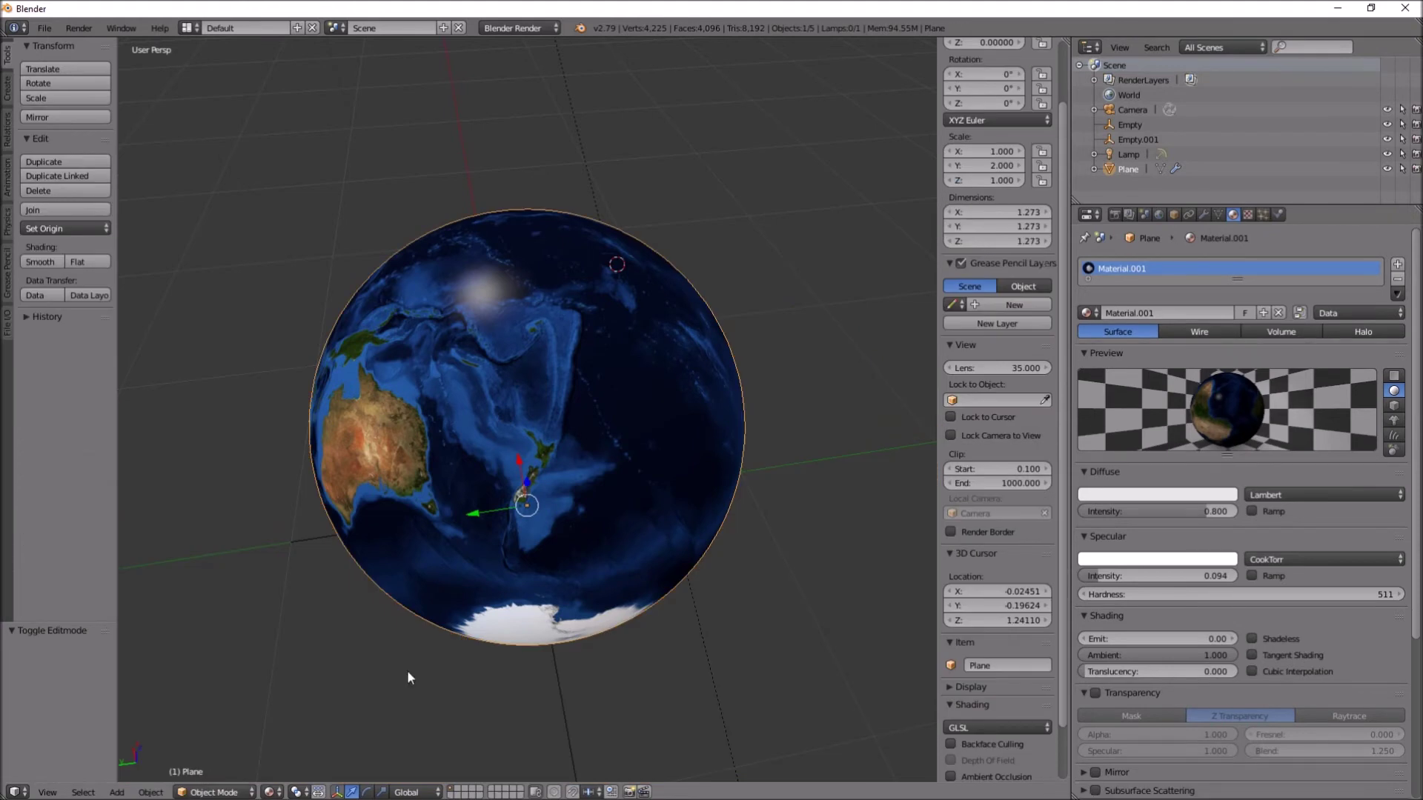
{"action": "scroll", "coordinate": [504, 487], "scroll_direction": "down", "scroll_amount": 5}
{"action": "scroll", "coordinate": [504, 487], "scroll_direction": "up", "scroll_amount": 5}
{"action": "middle_click_drag", "start_coordinate": [564, 430], "coordinate": [550, 269]}
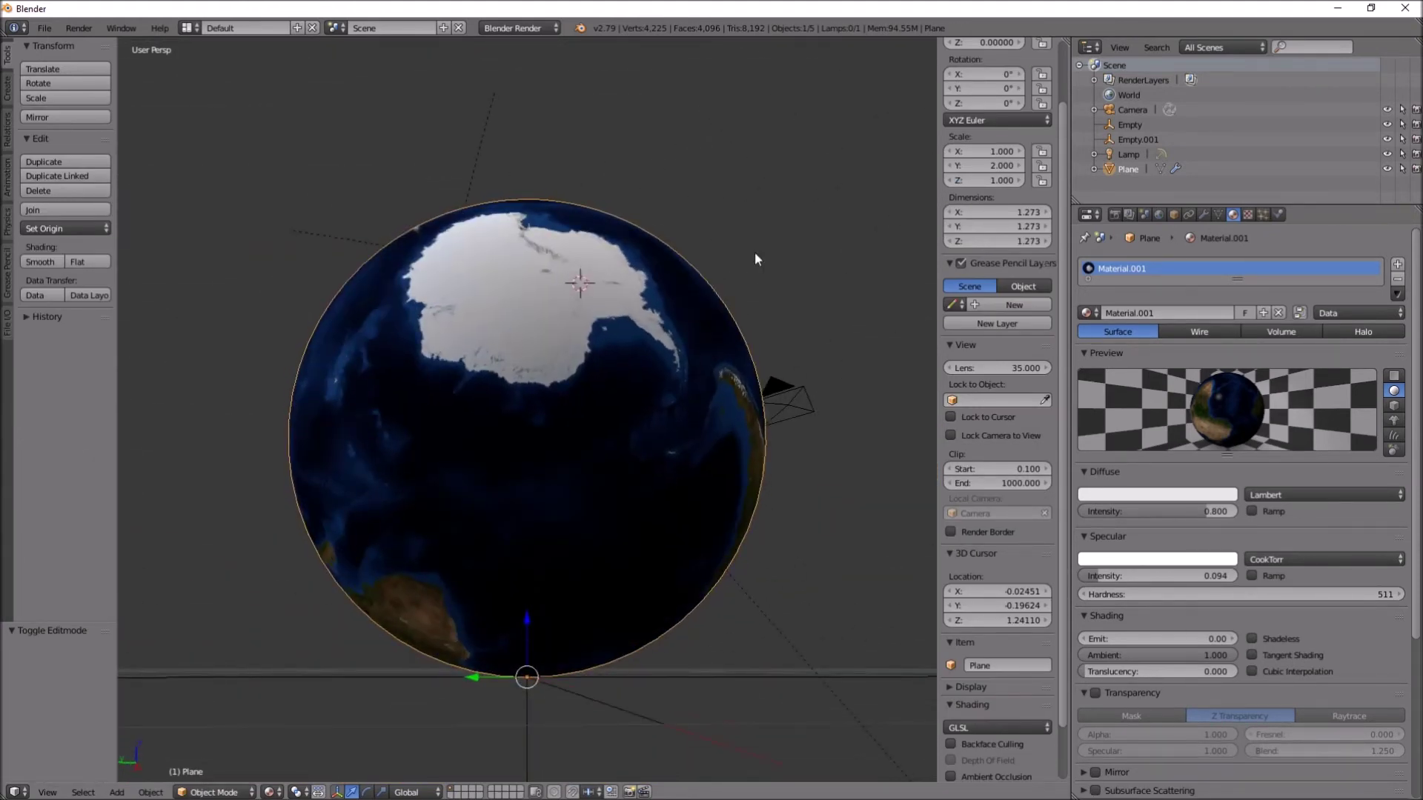
{"action": "left_click", "coordinate": [1205, 215]}
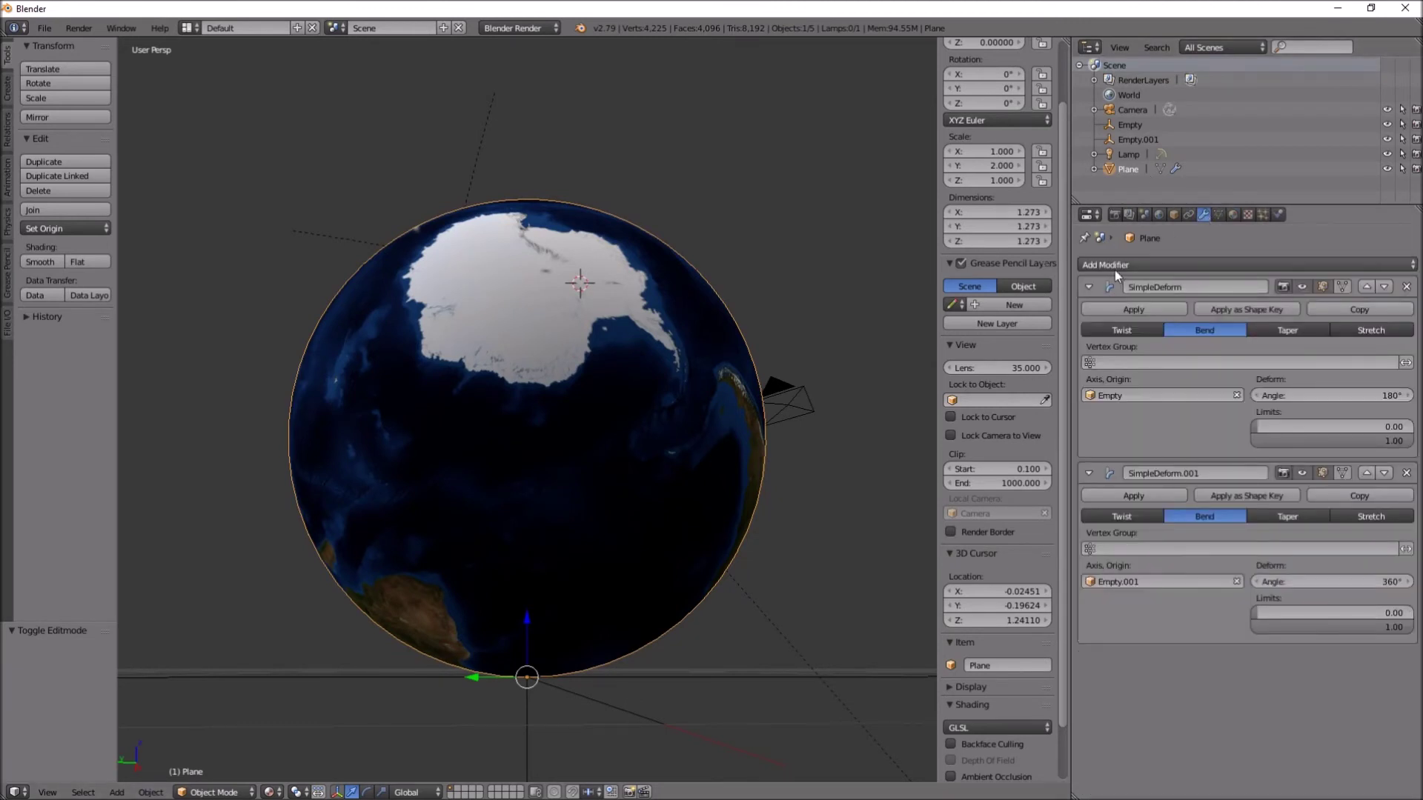
{"action": "left_click", "coordinate": [1140, 312]}
{"action": "left_click", "coordinate": [1139, 315]}
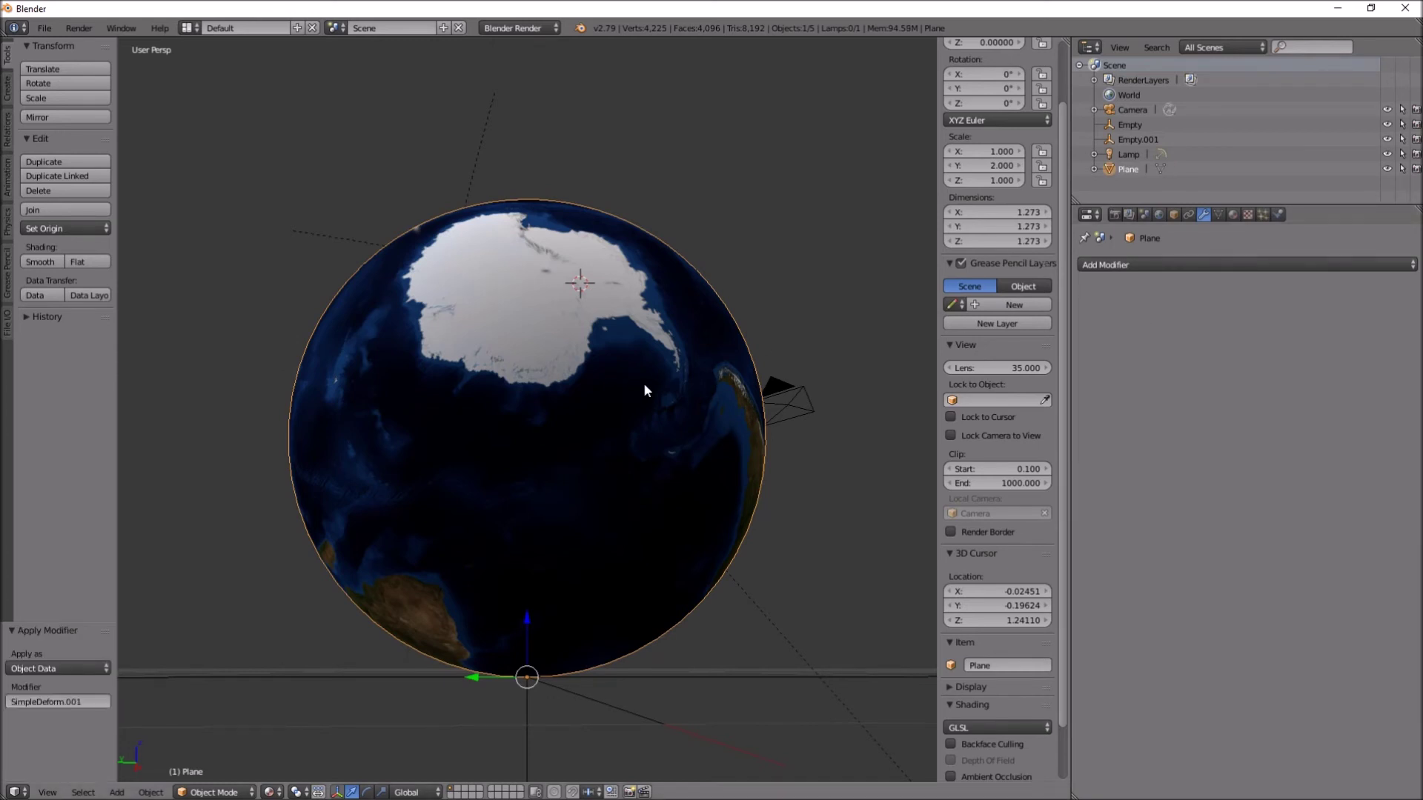
Snap the 3D cursor to the scene center and the globe's current origin to the cursor.
{"action": "middle_click_drag", "start_coordinate": [643, 383], "coordinate": [410, 399]}
{"action": "scroll", "coordinate": [356, 419], "scroll_direction": "up", "scroll_amount": 3}
{"action": "scroll", "coordinate": [403, 396], "scroll_direction": "up", "scroll_amount": 5}
{"action": "scroll", "coordinate": [341, 366], "scroll_direction": "down", "scroll_amount": 7}
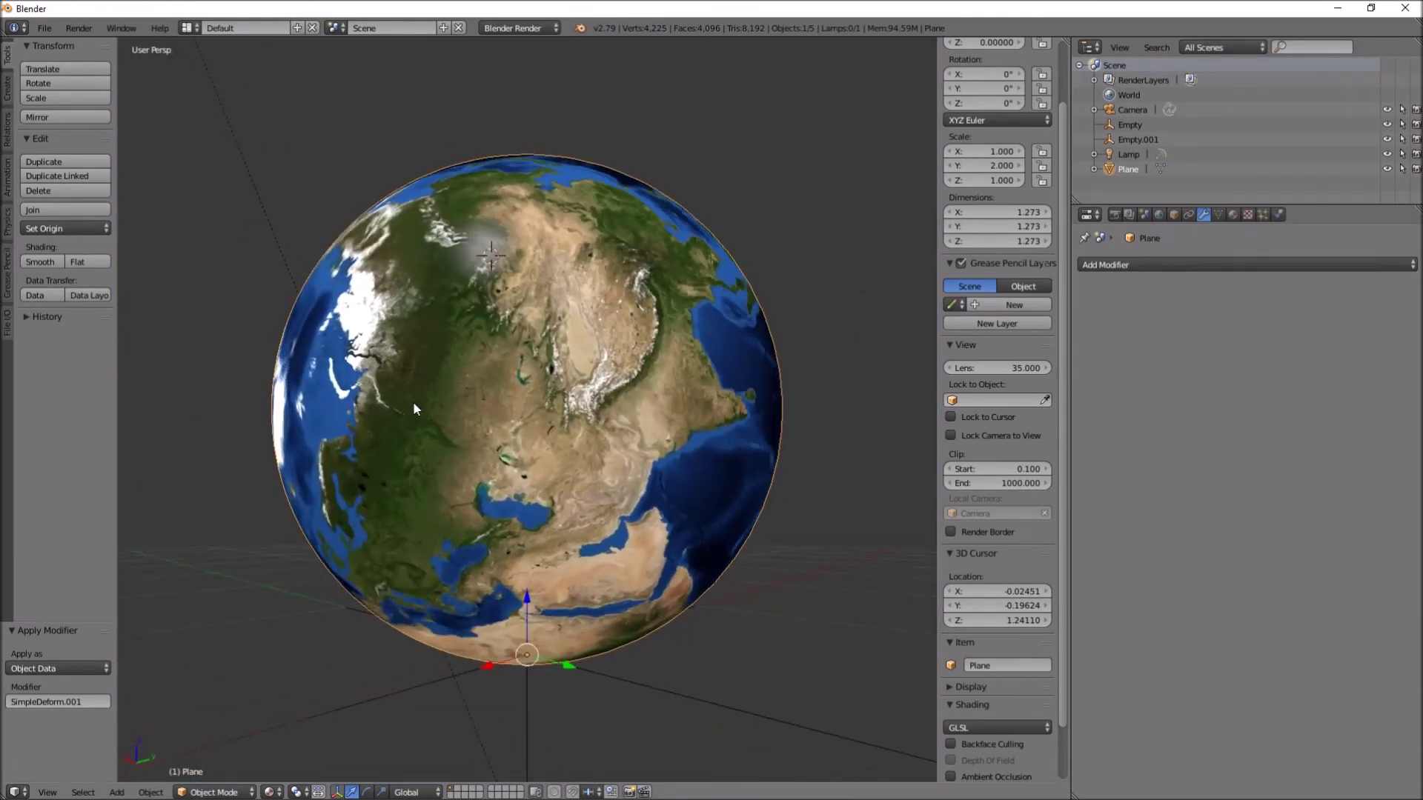
{"action": "key", "text": "shift+s"}
{"action": "left_click", "coordinate": [495, 432]}
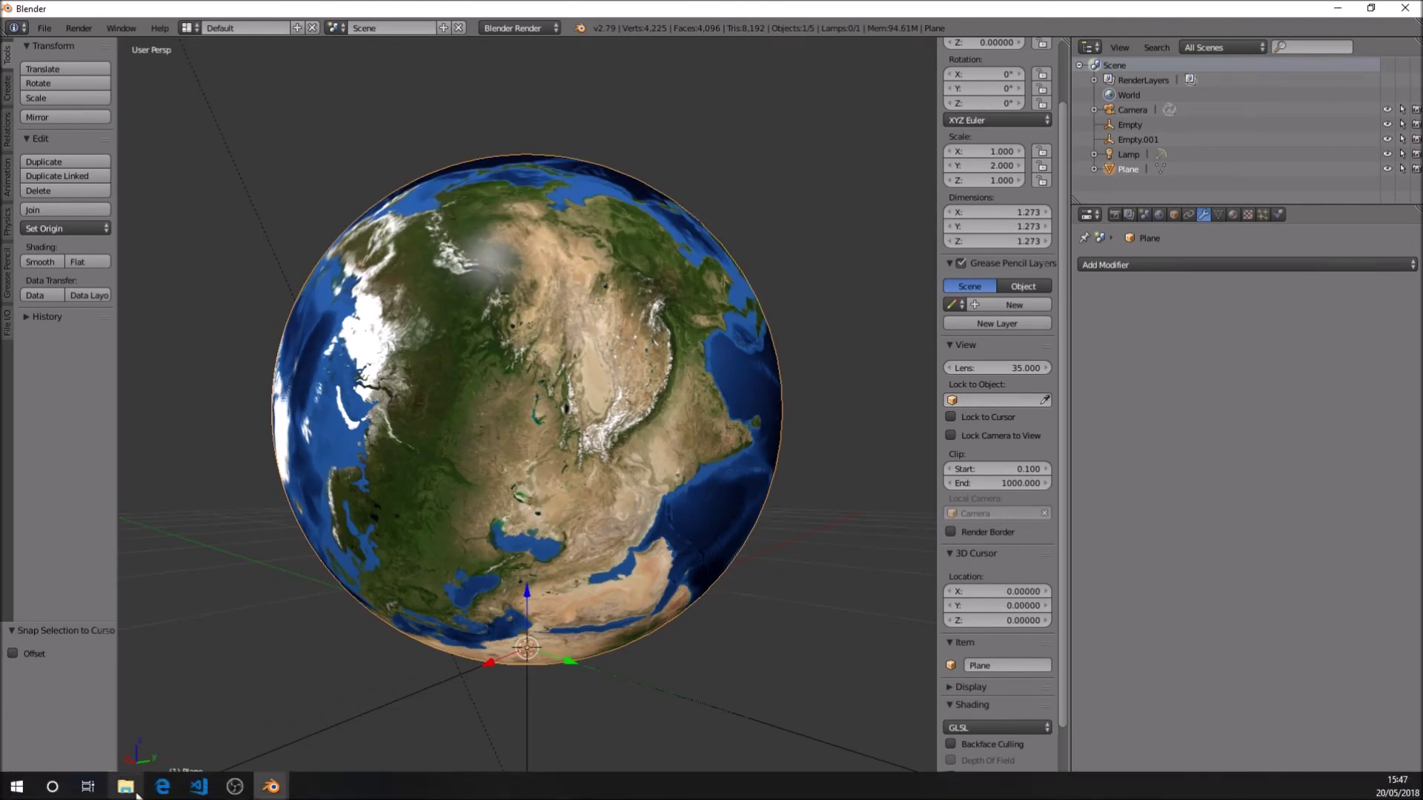
Set the globe's origin to its geometry.
{"action": "left_click", "coordinate": [151, 793]}
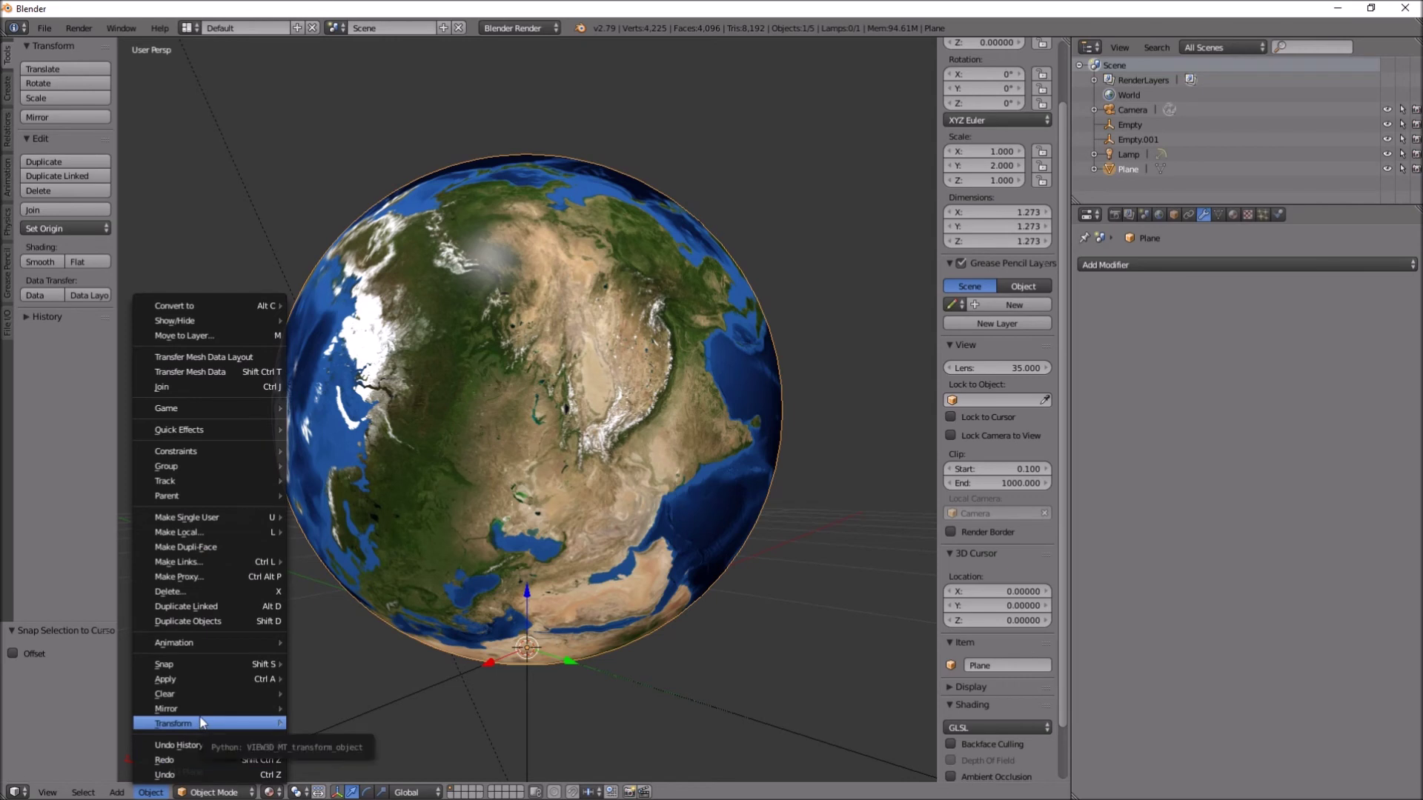
{"action": "mouse_move", "coordinate": [207, 725]}
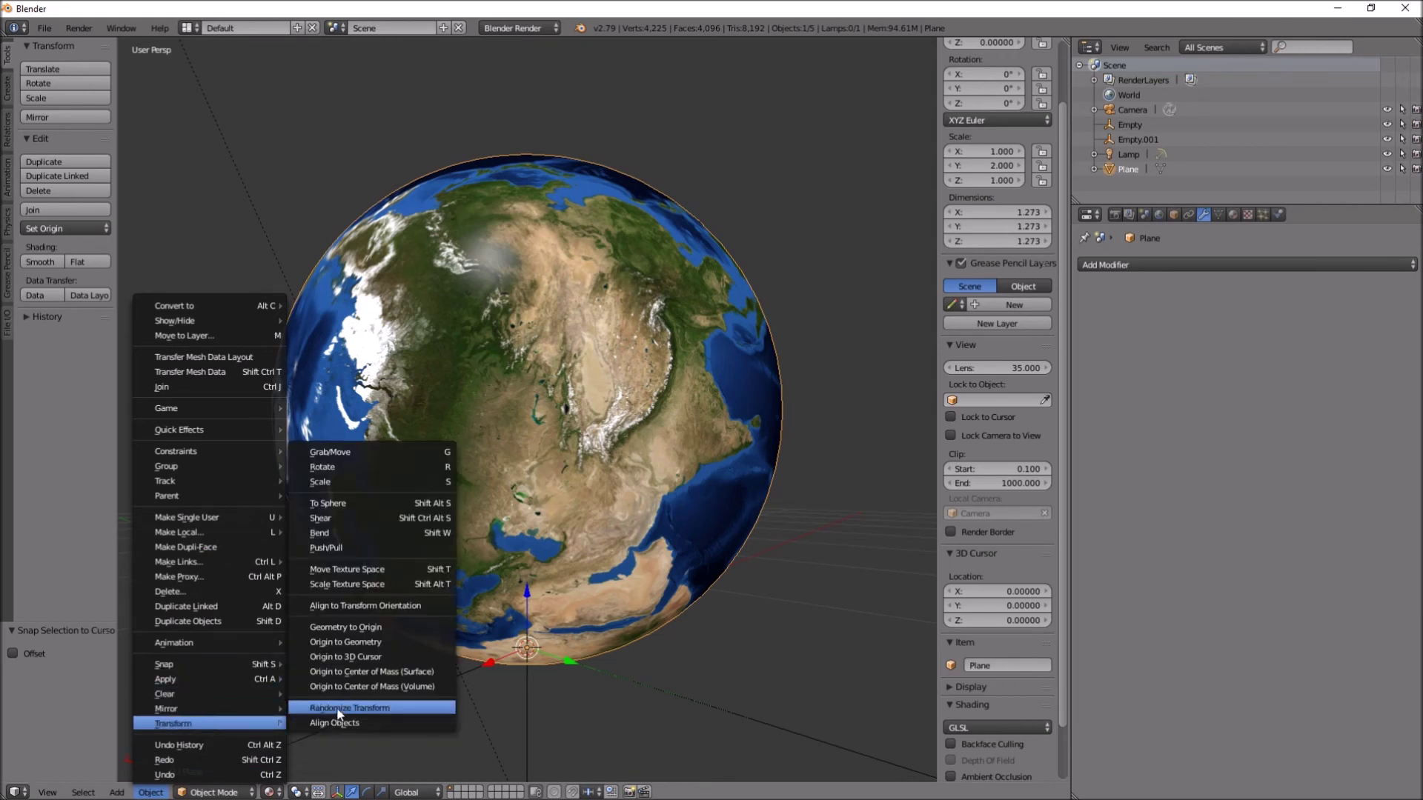
{"action": "left_click", "coordinate": [350, 642]}
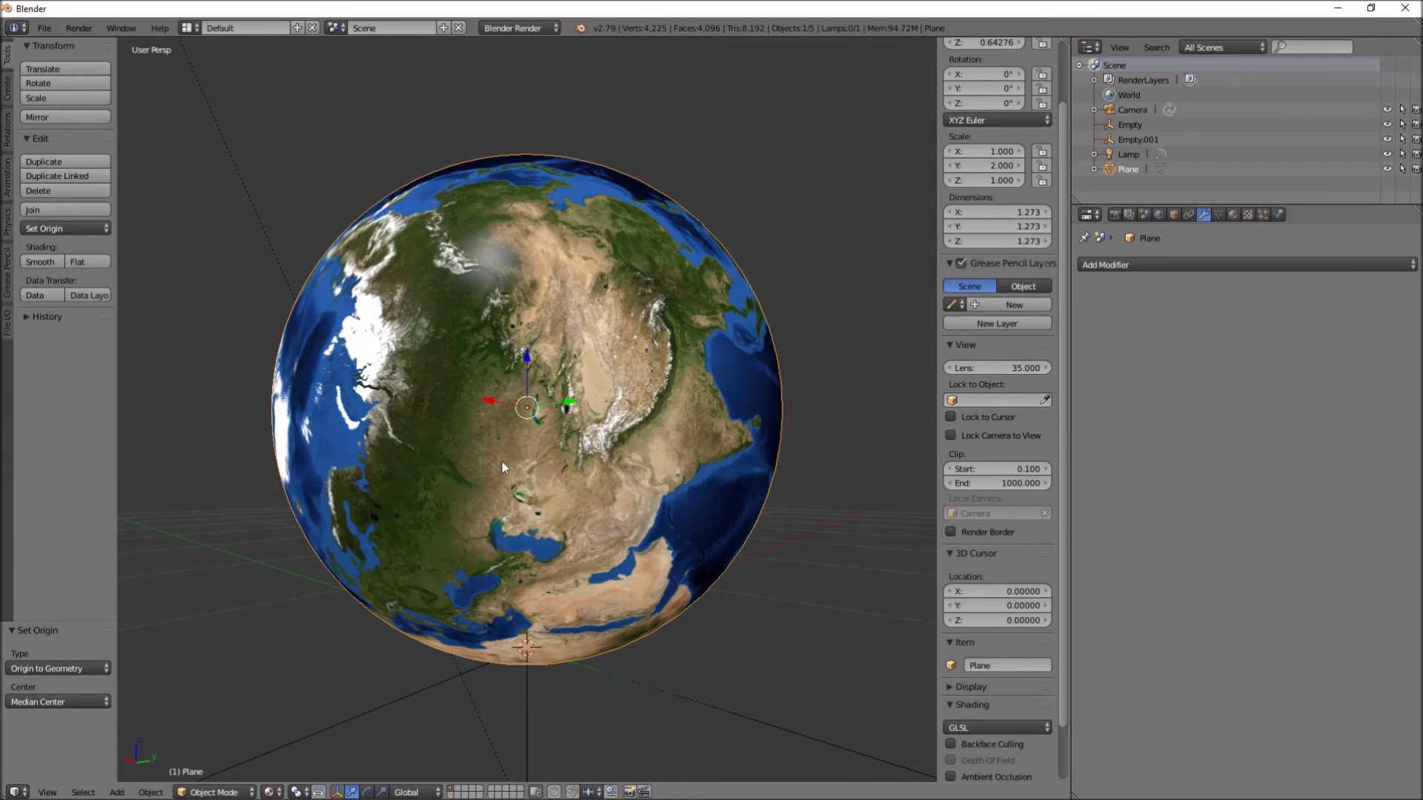
Snap the 3D cursor to the center and move the re-centered globe onto it.
{"action": "key", "text": "shift+s"}
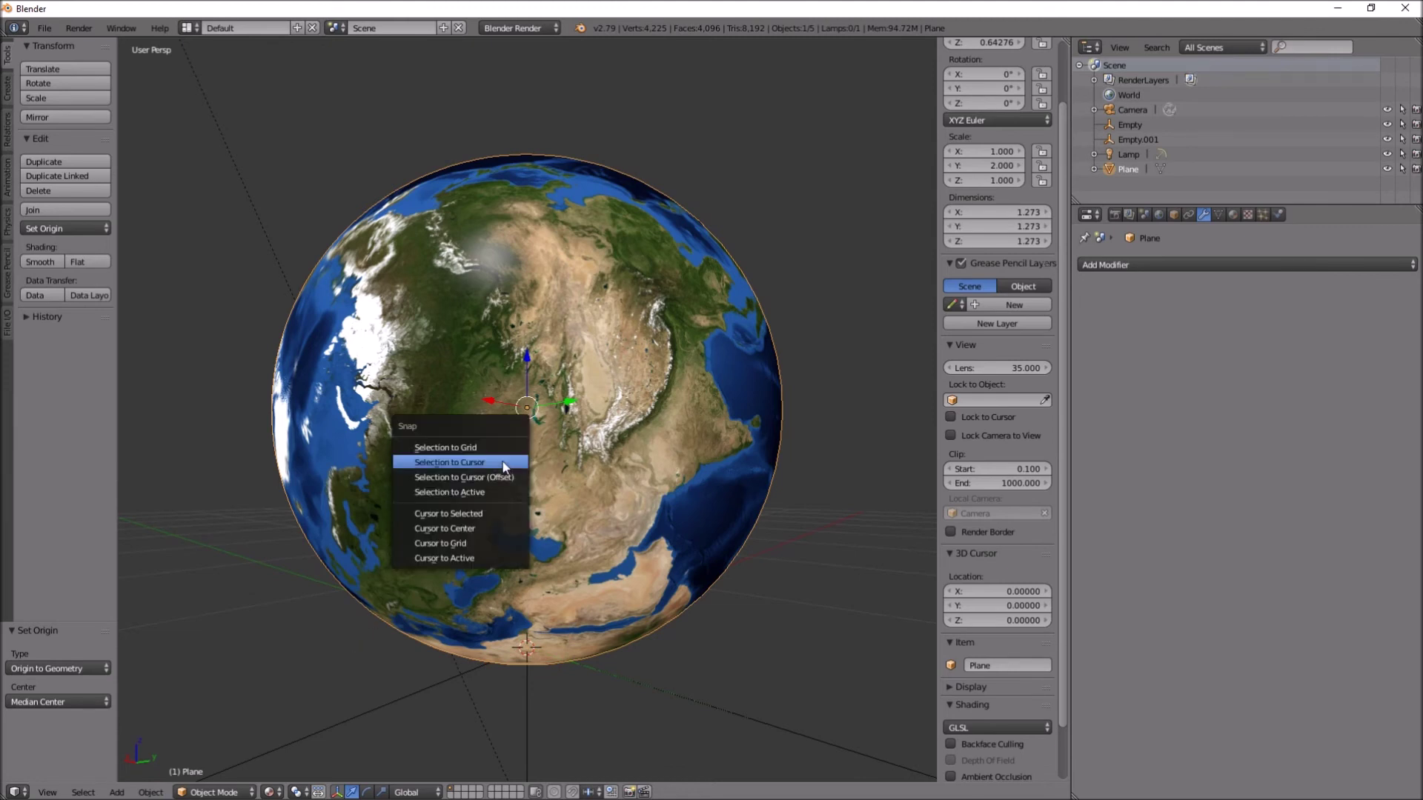
{"action": "left_click", "coordinate": [443, 526]}
{"action": "key", "text": "shift+s"}
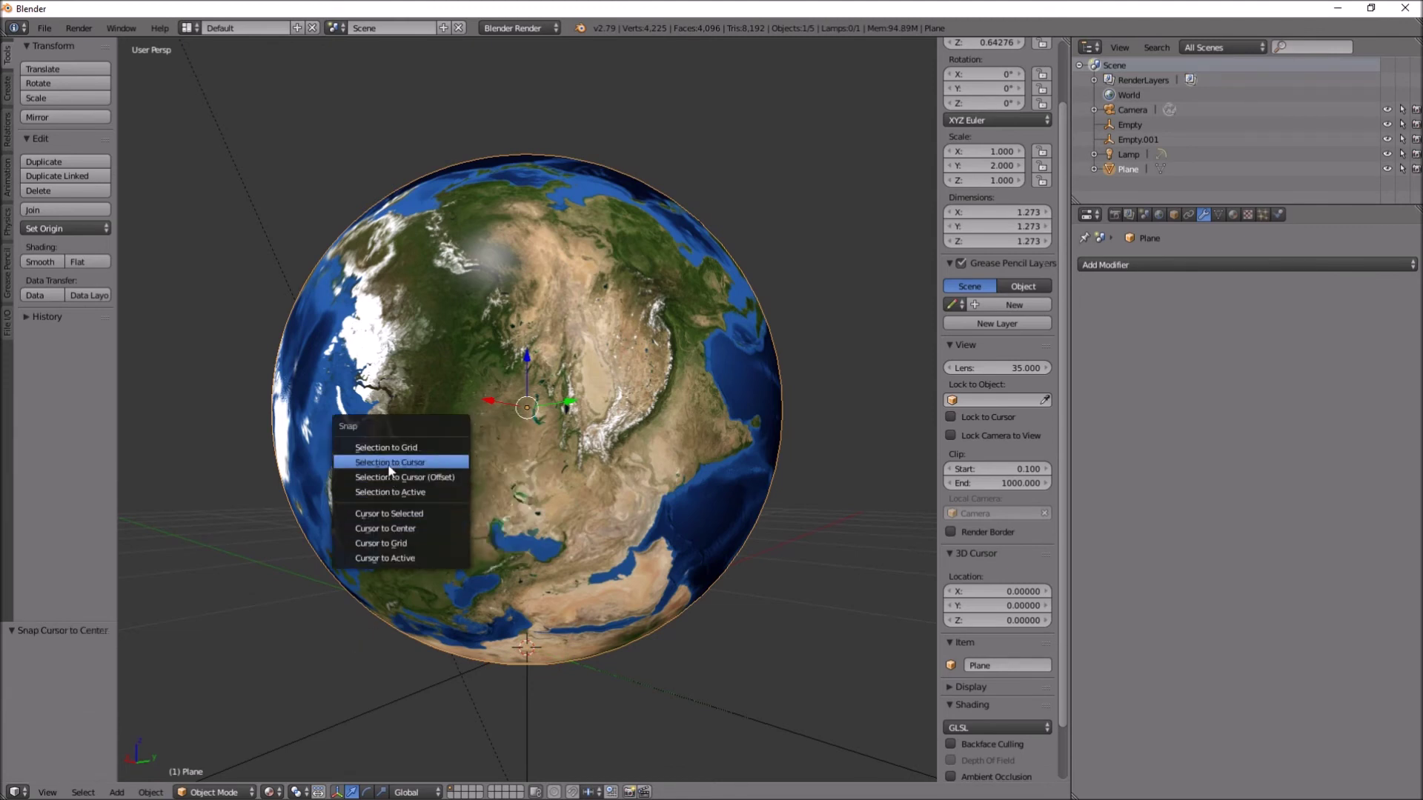
{"action": "left_click", "coordinate": [388, 464]}
{"action": "scroll", "coordinate": [518, 509], "scroll_direction": "down", "scroll_amount": 4}
{"action": "scroll", "coordinate": [518, 510], "scroll_direction": "up", "scroll_amount": 6}
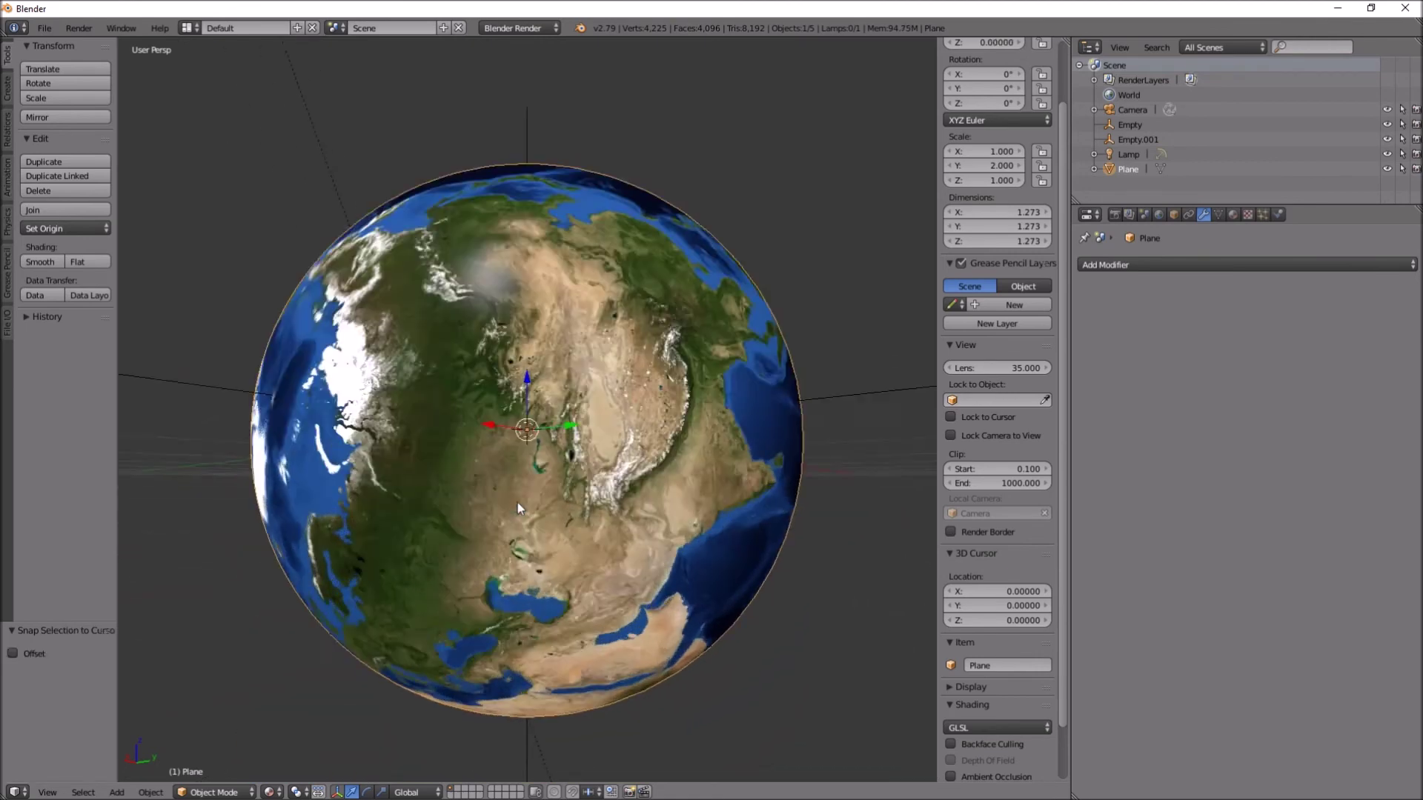
Rotate the globe about the global Y axis to a Y rotation of -90° so the north pole points up.
{"action": "middle_click_drag", "start_coordinate": [518, 502], "coordinate": [621, 498]}
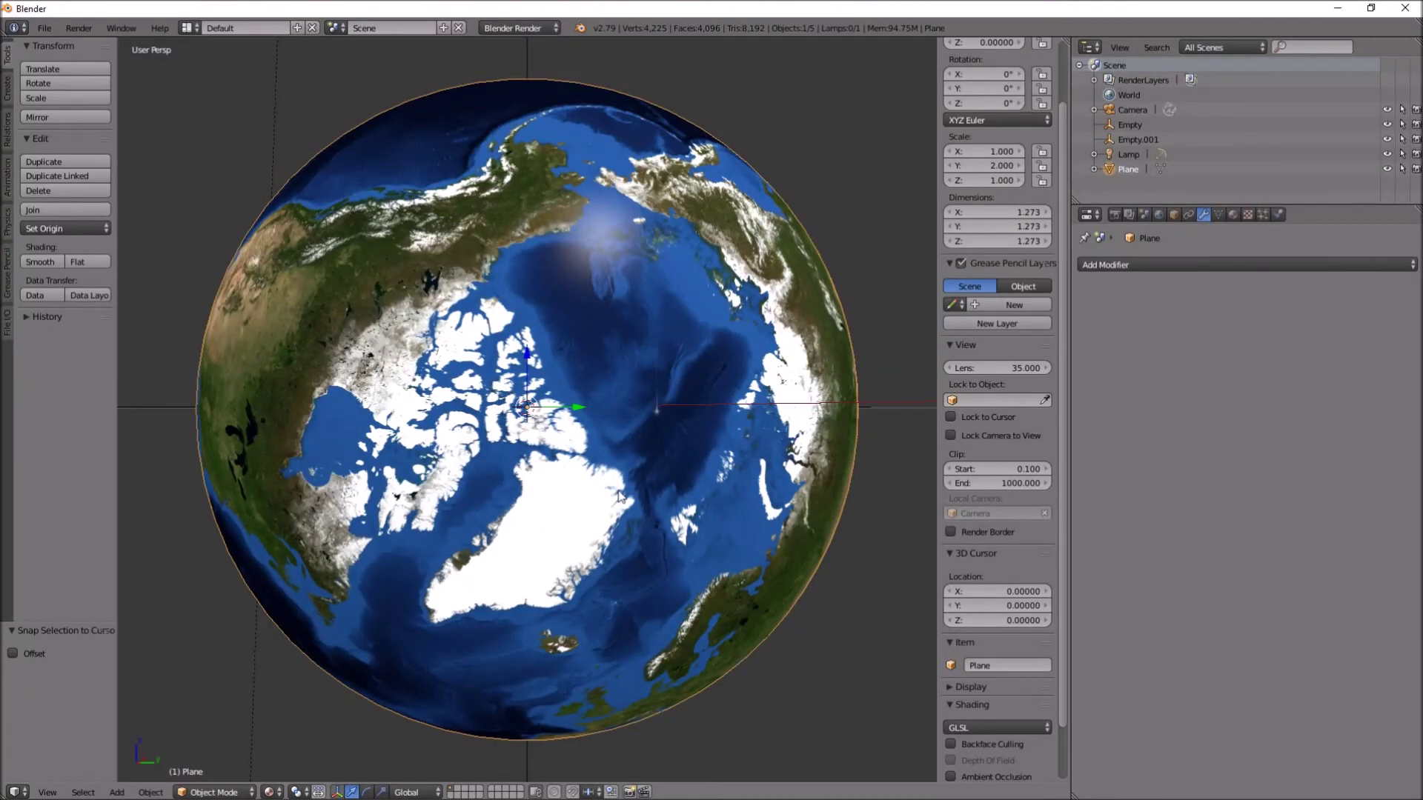
{"action": "key", "text": "KP_7"}
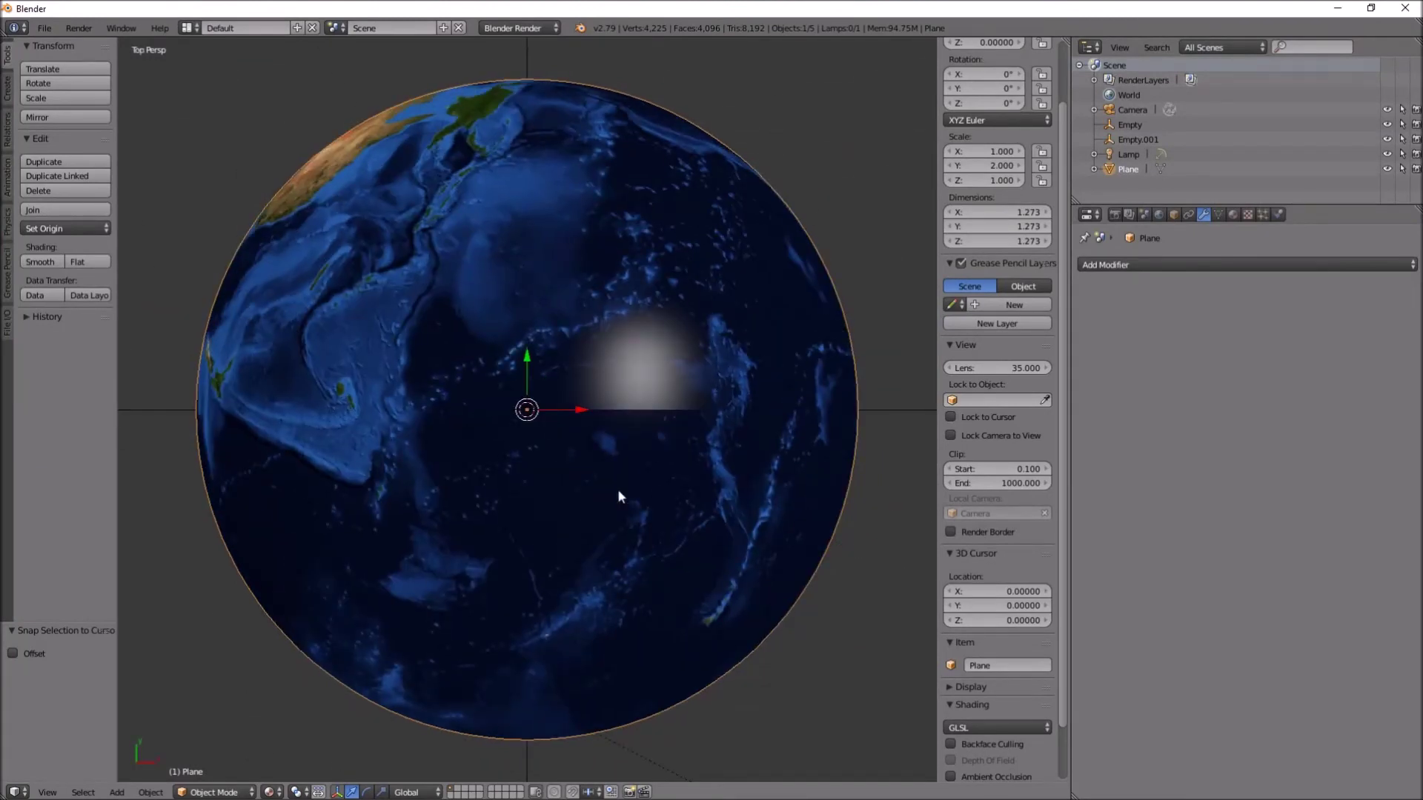
{"action": "key", "text": "KP_3"}
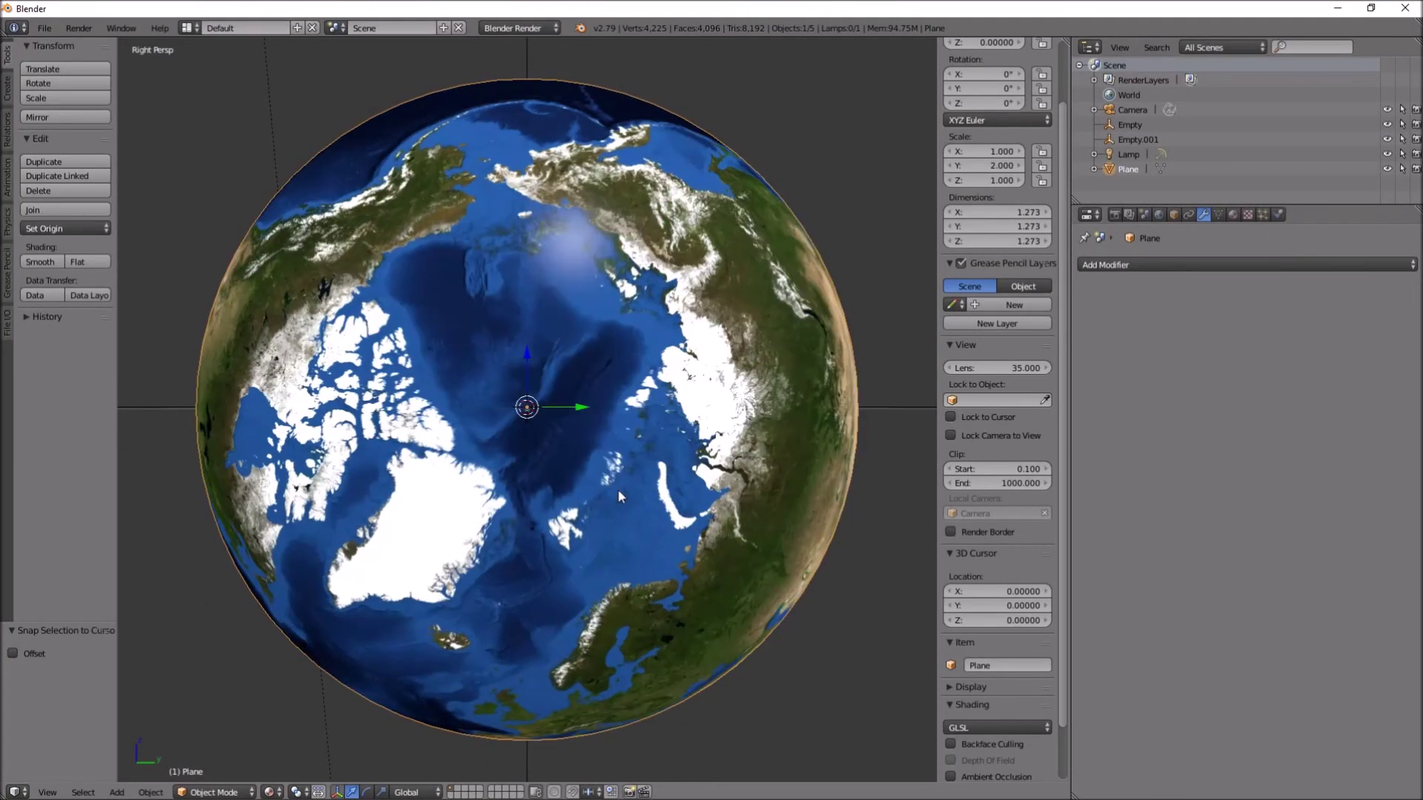
{"action": "scroll", "coordinate": [619, 491], "scroll_direction": "down", "scroll_amount": 5}
{"action": "scroll", "coordinate": [602, 480], "scroll_direction": "up", "scroll_amount": 2}
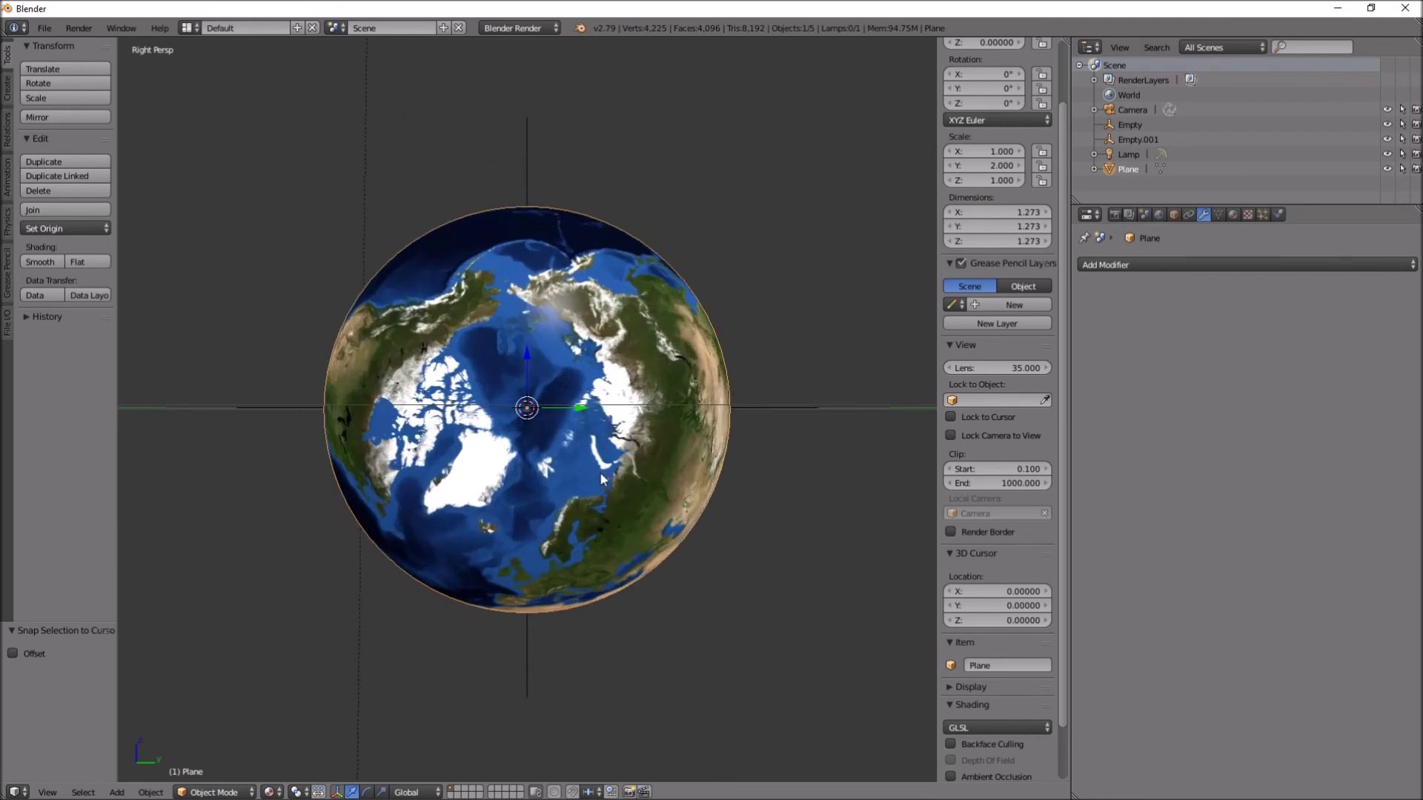
{"action": "key", "text": "KP_1"}
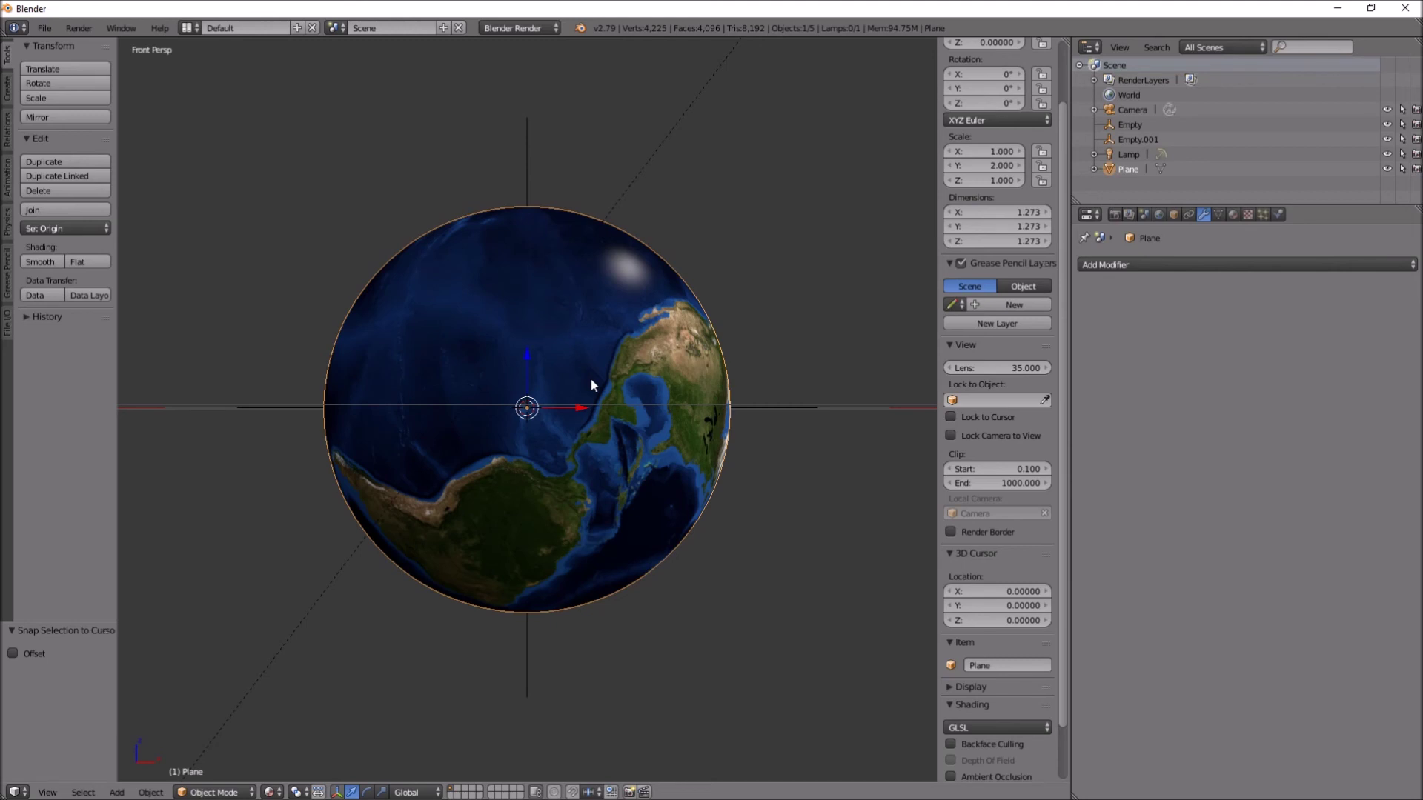
{"action": "key", "text": "r"}
{"action": "key", "text": "y"}
{"action": "key", "text": "9"}
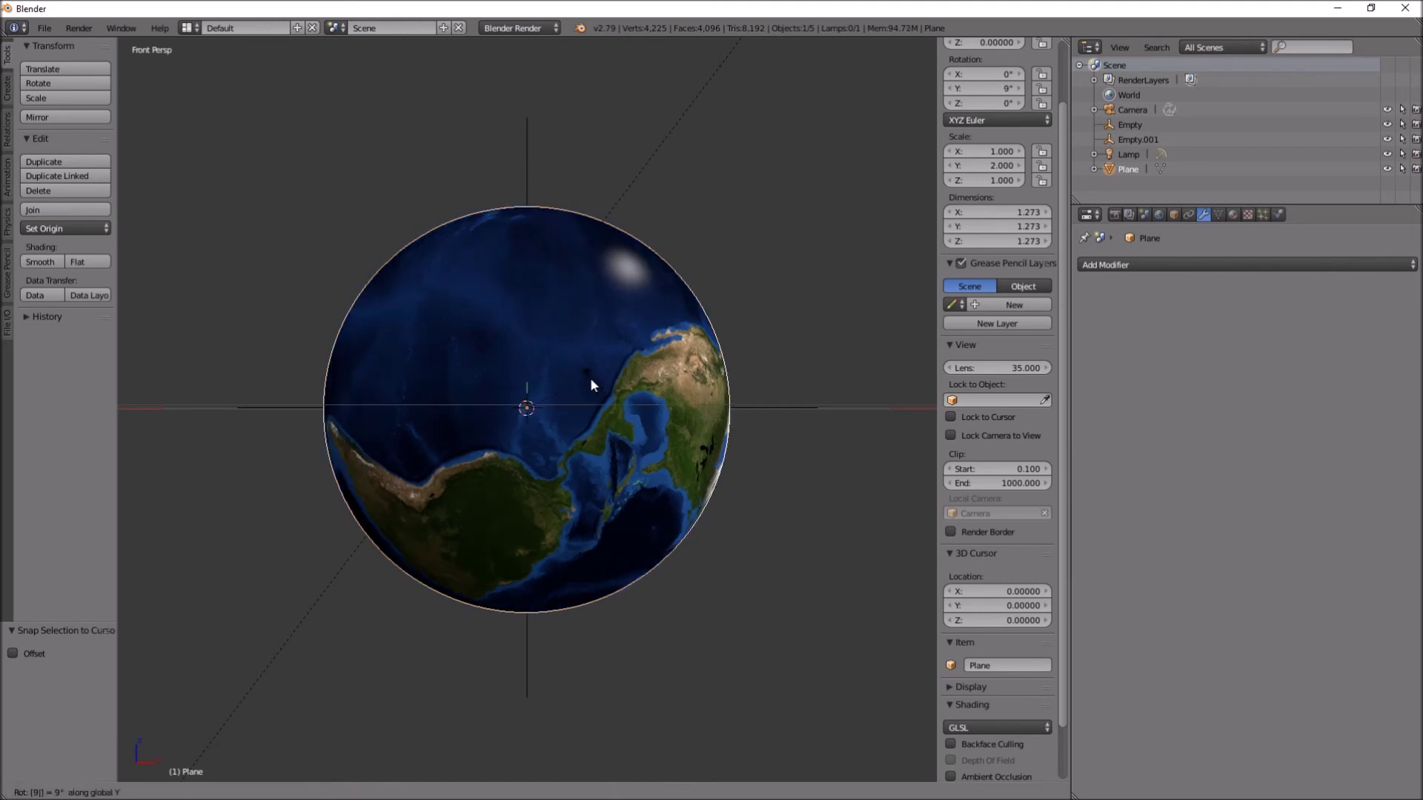
{"action": "key", "text": "0"}
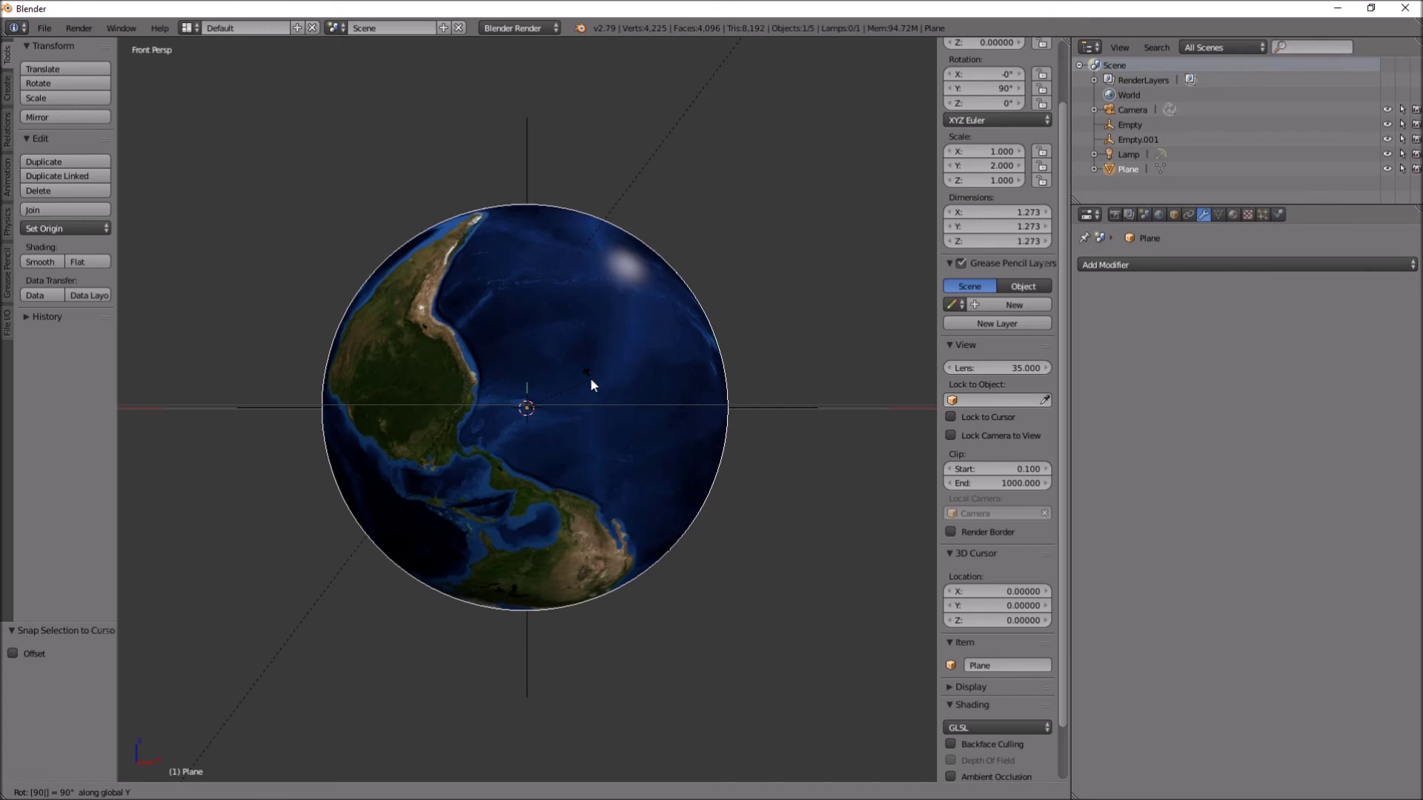
{"action": "key", "text": "2"}
{"action": "key", "text": "7"}
{"action": "key", "text": "0"}
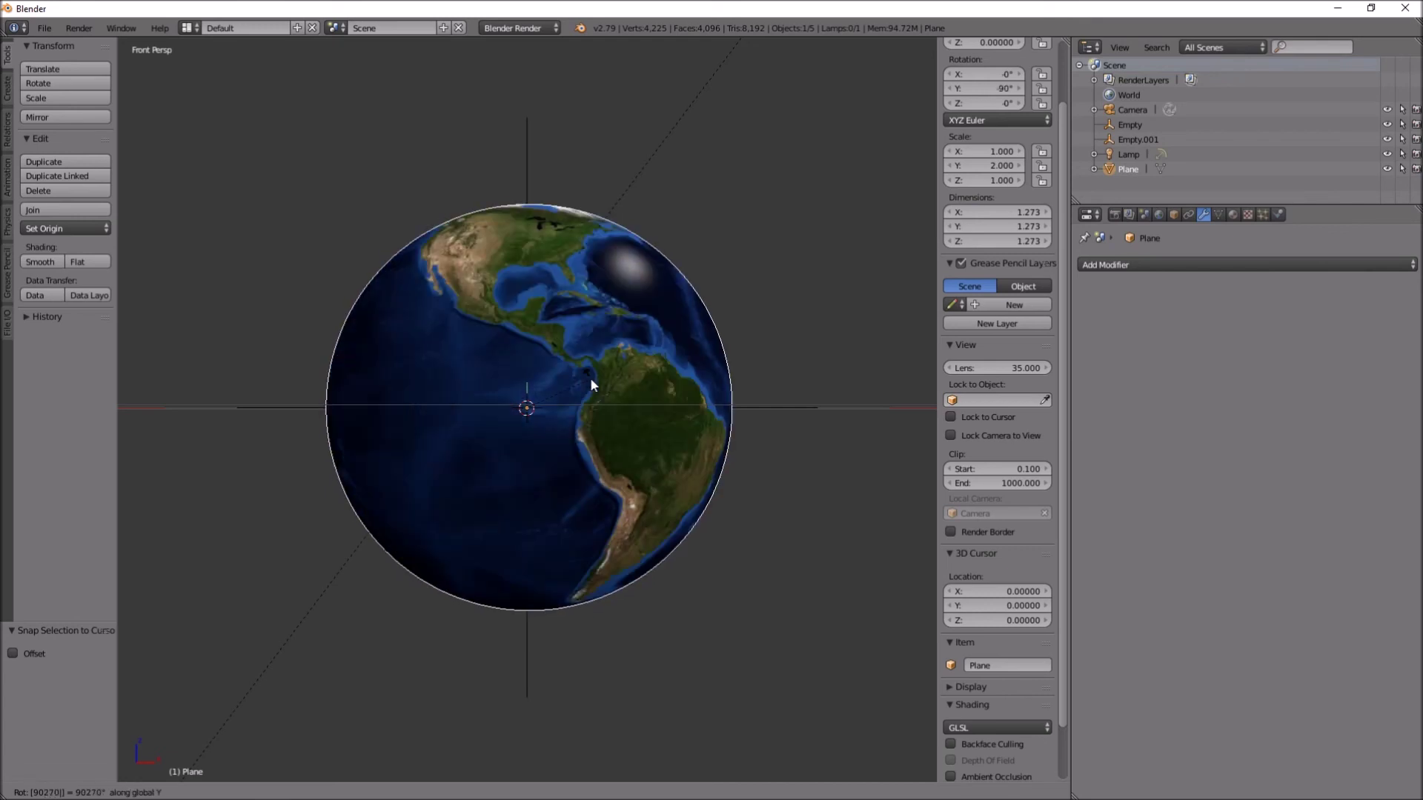
{"action": "key", "text": "Return"}
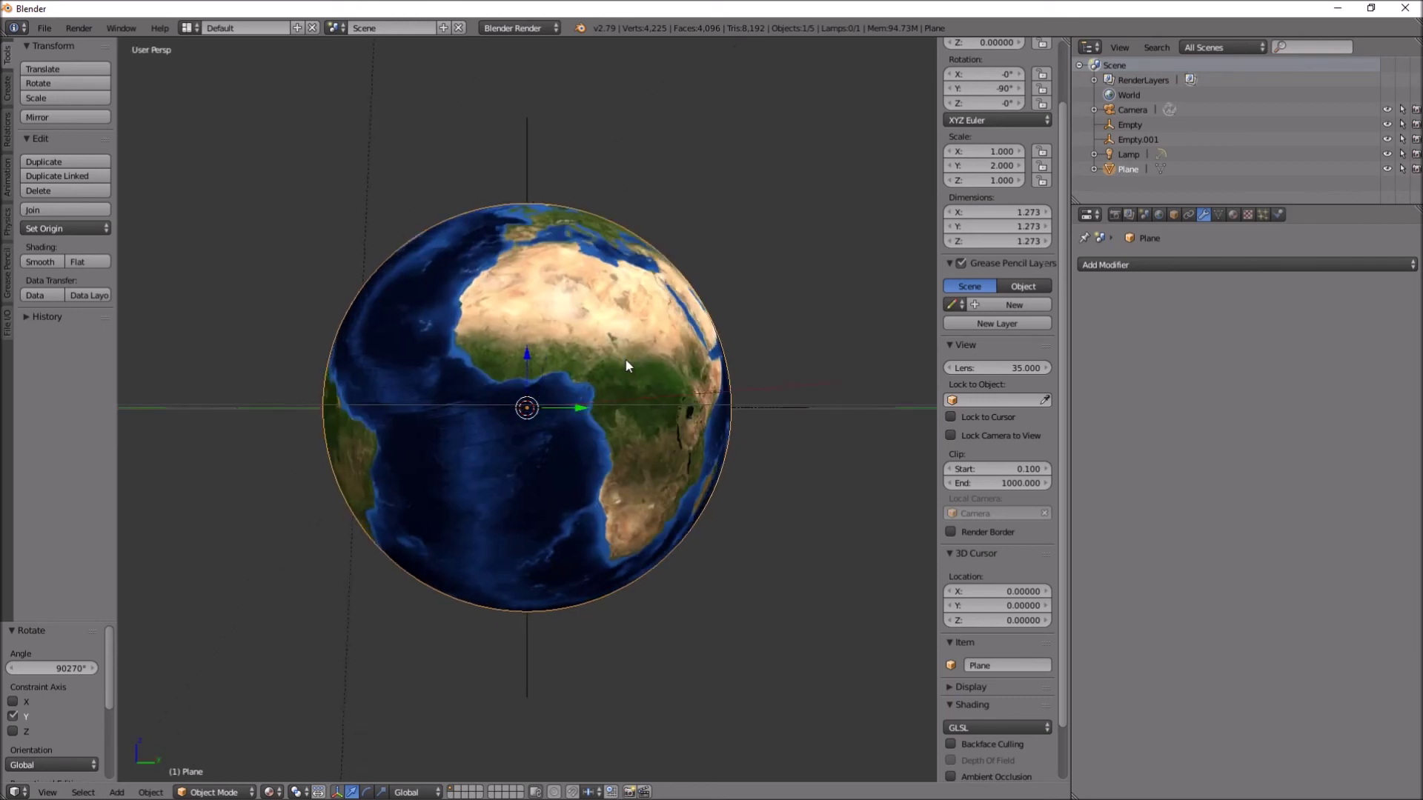
Examine the globe's new orientation from the standard views and from around Africa.
{"action": "key", "text": "KP_8"}
{"action": "key", "text": "KP_8"}
{"action": "key", "text": "KP_8"}
{"action": "key", "text": "KP_8"}
{"action": "key", "text": "KP_7"}
{"action": "key", "text": "KP_3"}
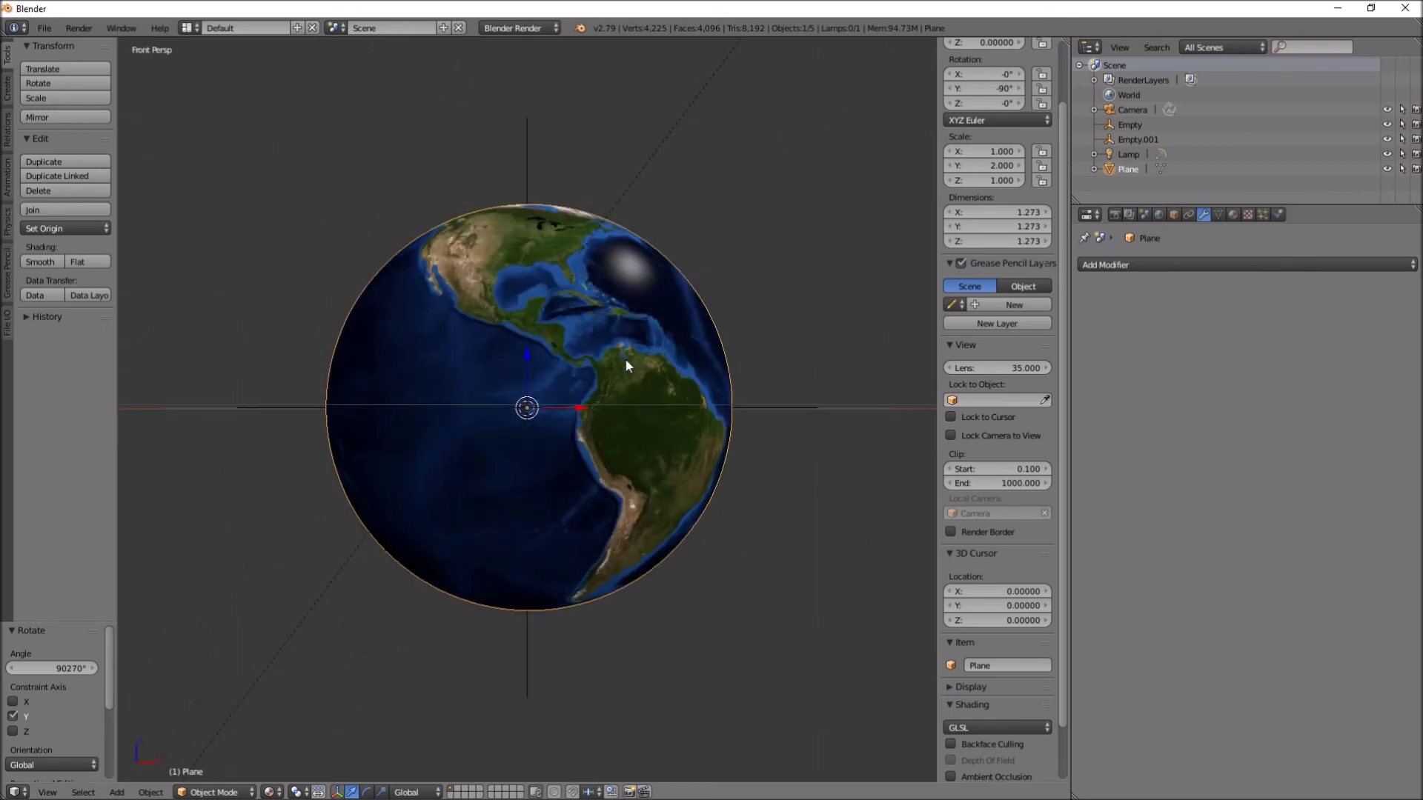
{"action": "middle_click_drag", "start_coordinate": [633, 315], "coordinate": [474, 356]}
{"action": "scroll", "coordinate": [506, 335], "scroll_direction": "down", "scroll_amount": 2}
{"action": "scroll", "coordinate": [621, 433], "scroll_direction": "down", "scroll_amount": 2}
{"action": "scroll", "coordinate": [621, 433], "scroll_direction": "up", "scroll_amount": 6}
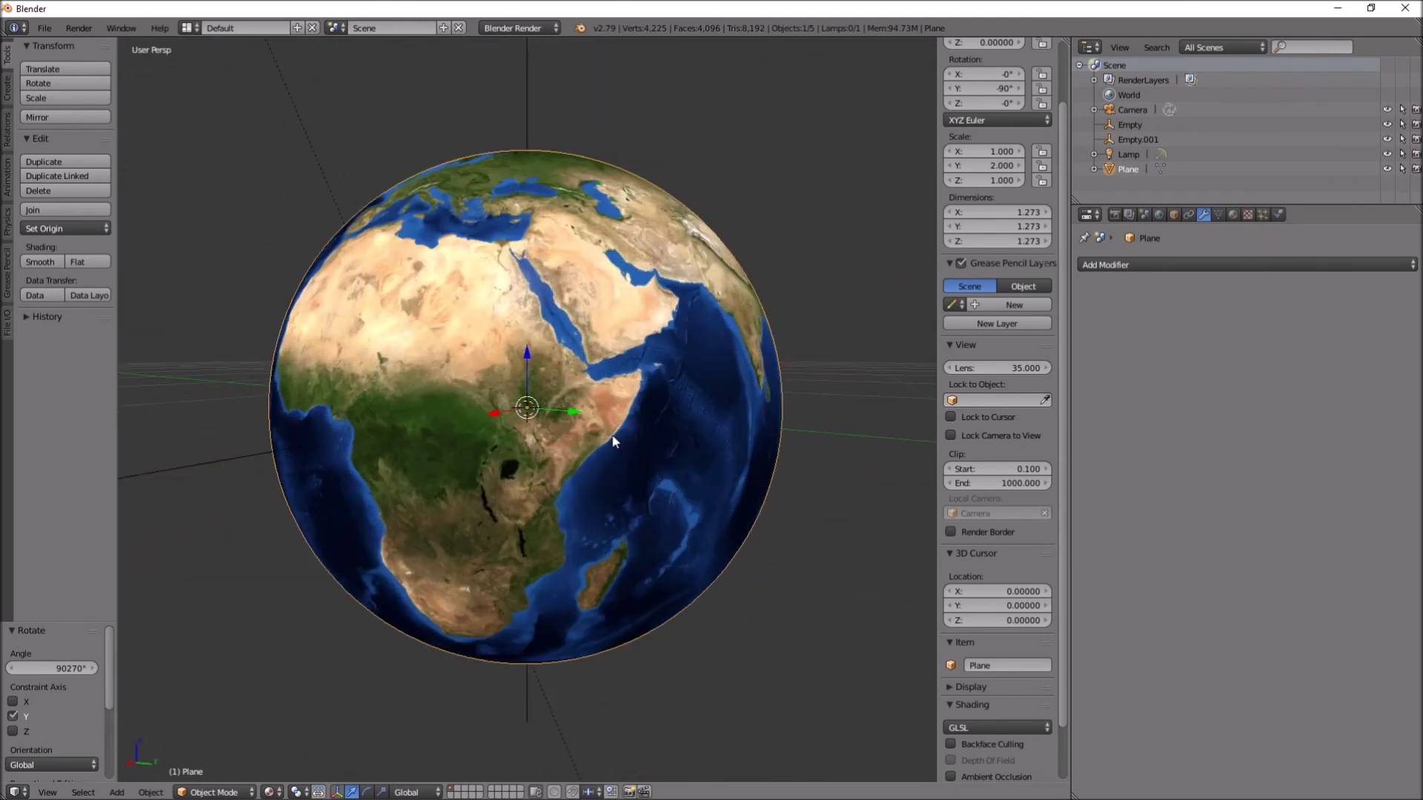